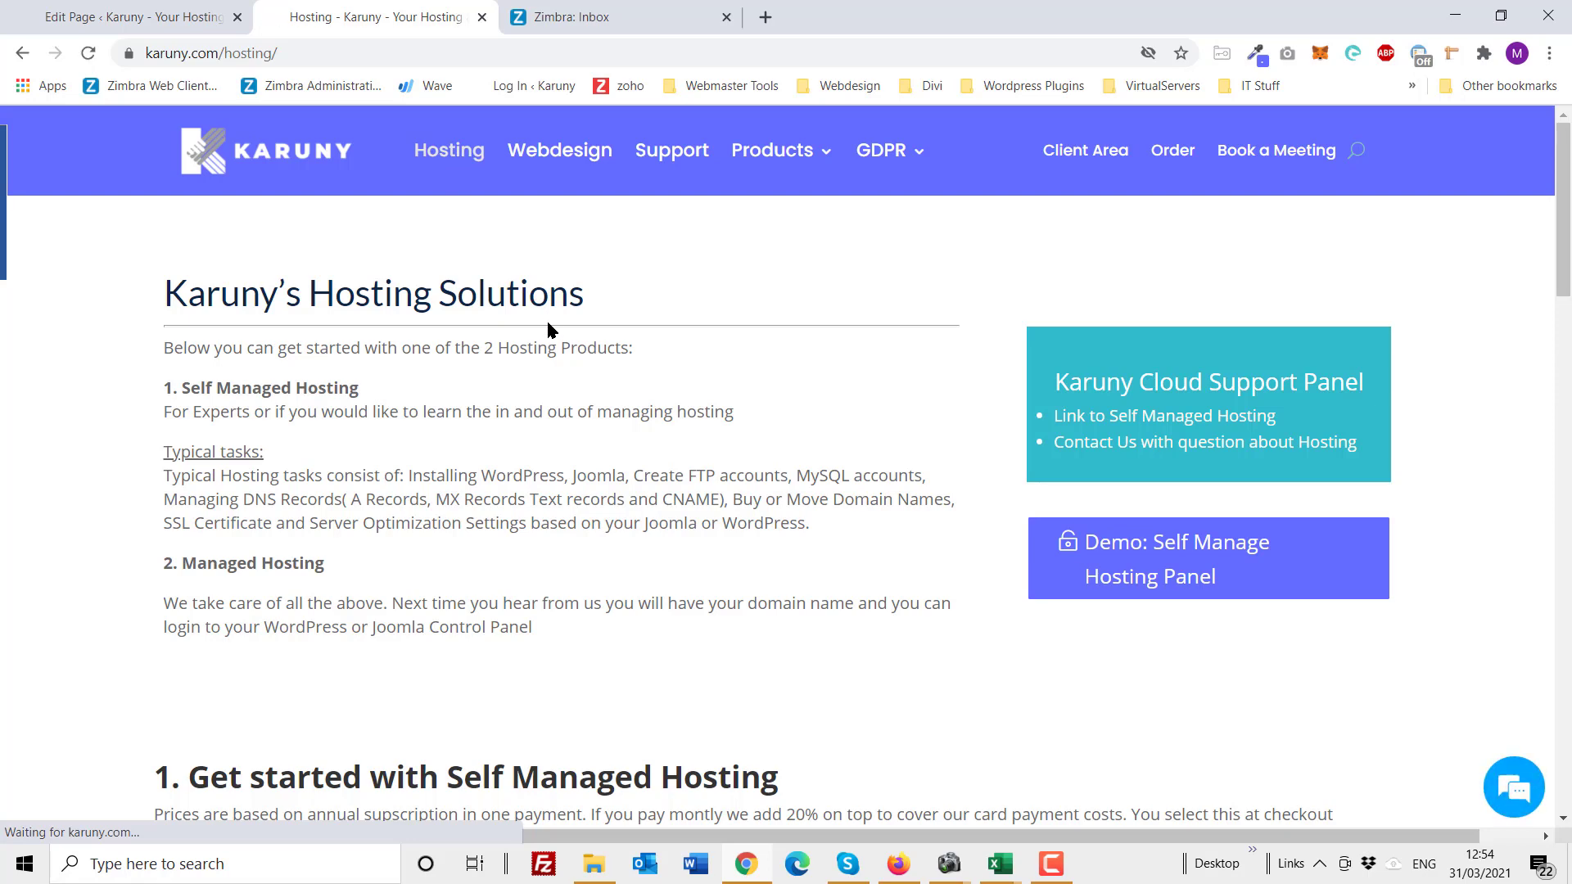
Step: Highlight the Self Managed Hosting heading and the DNS, domain and SSL task descriptions
{"action": "scroll", "coordinate": [547, 318], "scroll_direction": "down", "scroll_amount": 1}
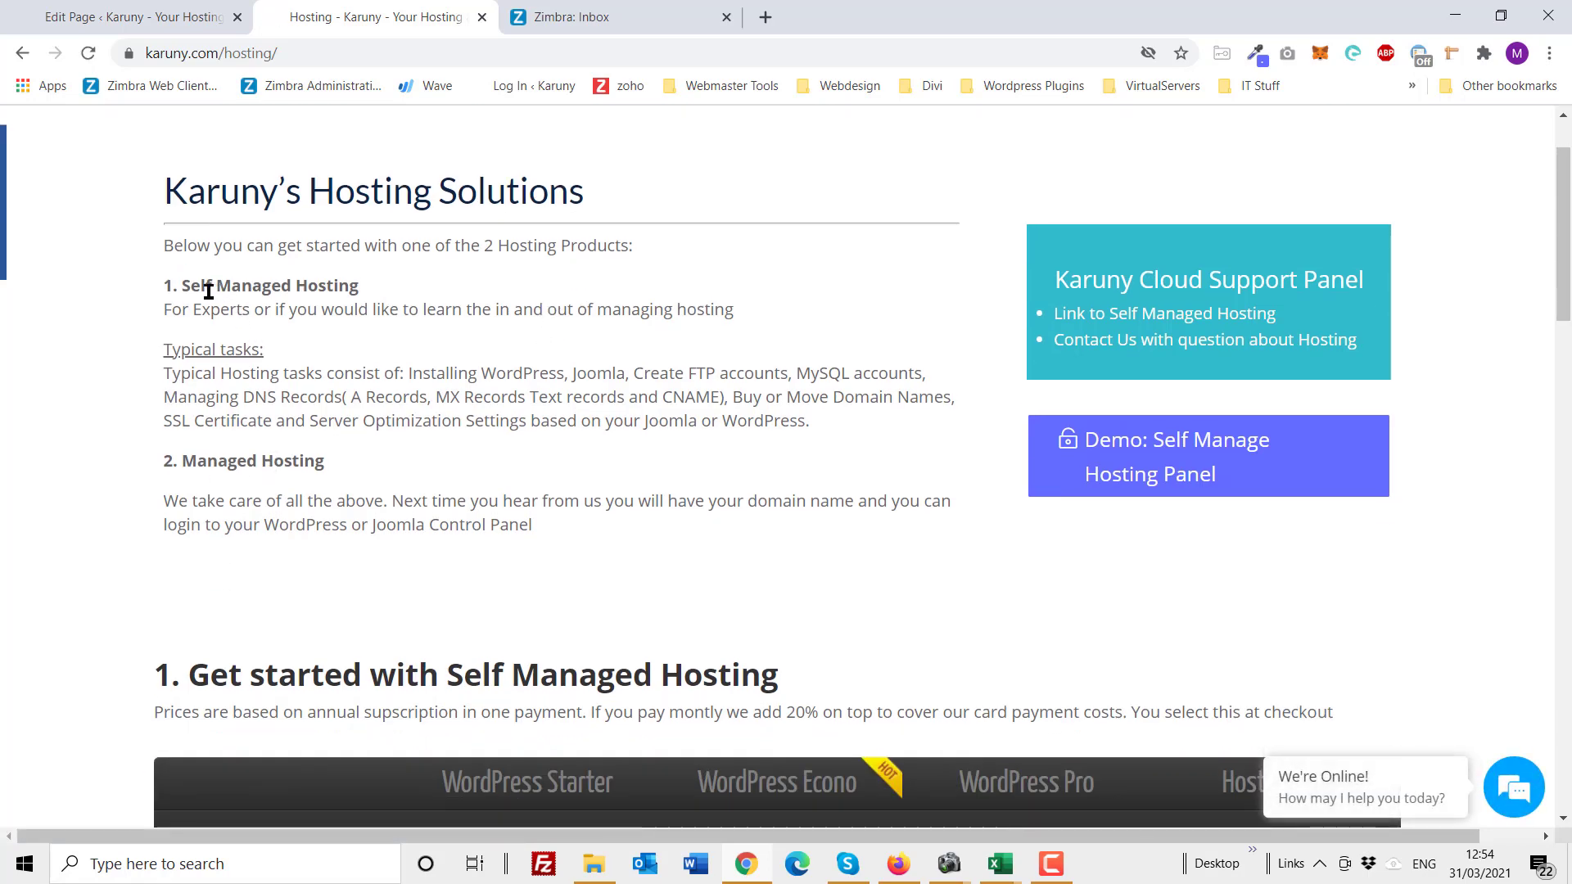
{"action": "left_click_drag", "start_coordinate": [184, 288], "coordinate": [370, 297]}
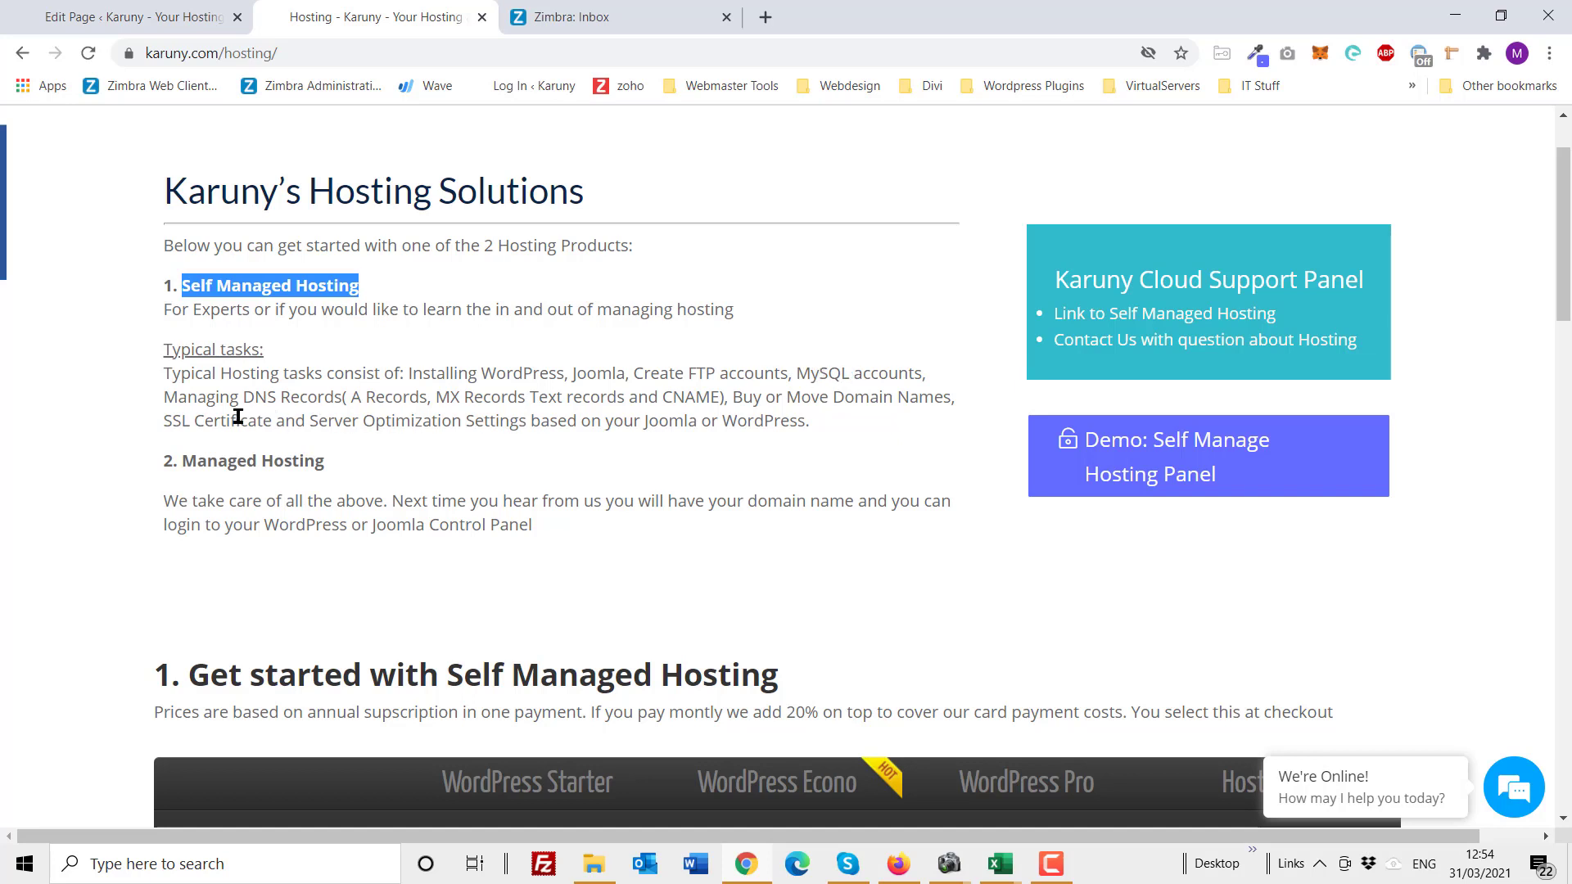
{"action": "left_click", "coordinate": [168, 400]}
{"action": "left_click_drag", "start_coordinate": [168, 400], "coordinate": [320, 400]}
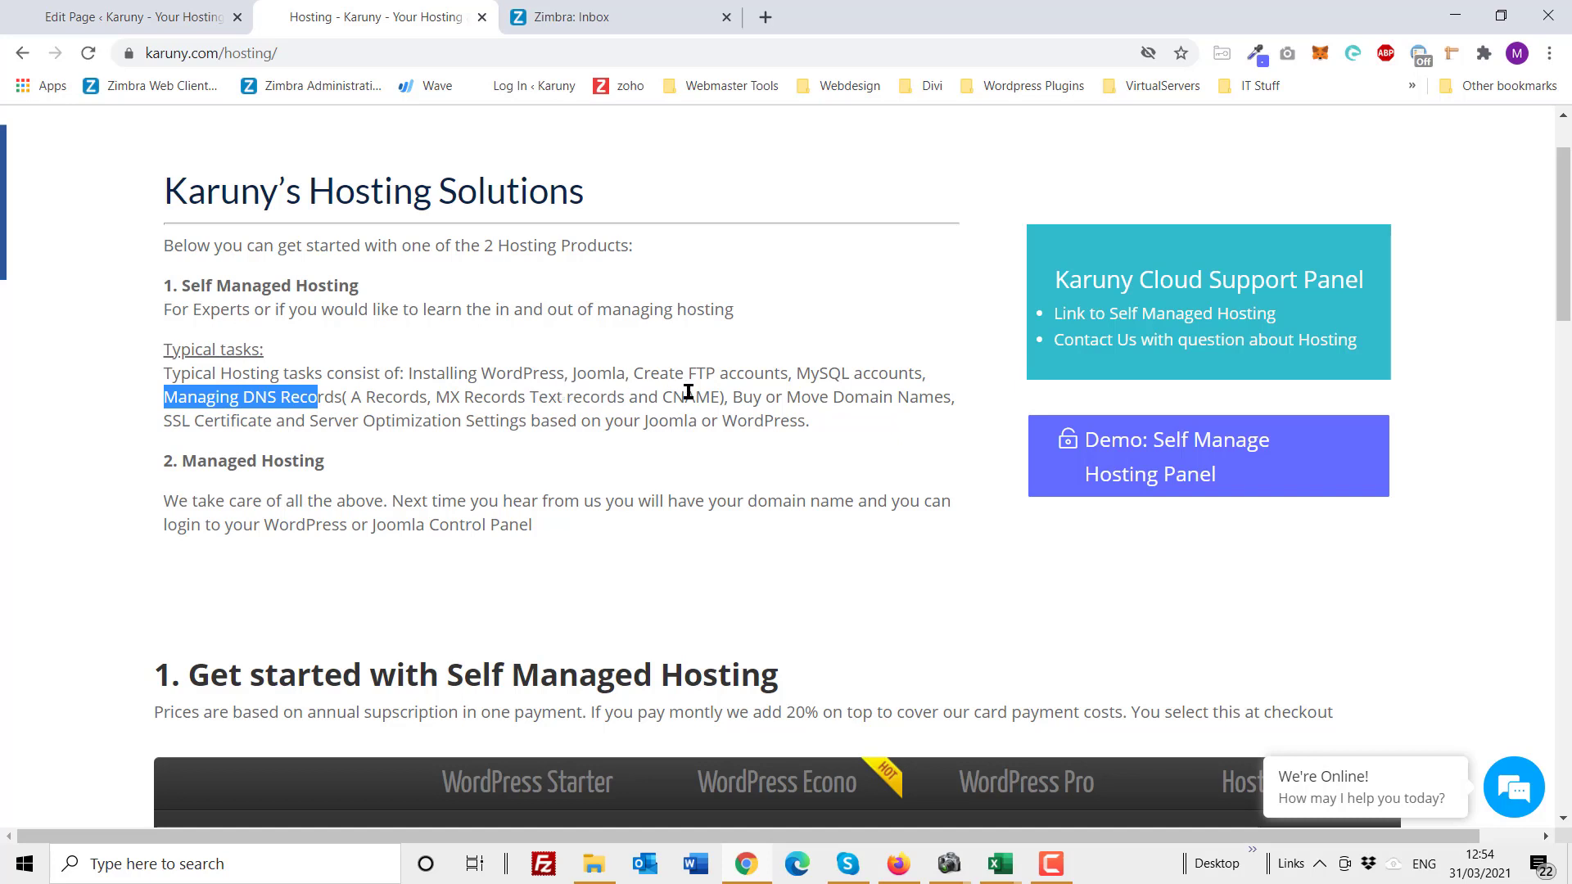
{"action": "left_click_drag", "start_coordinate": [745, 396], "coordinate": [935, 397]}
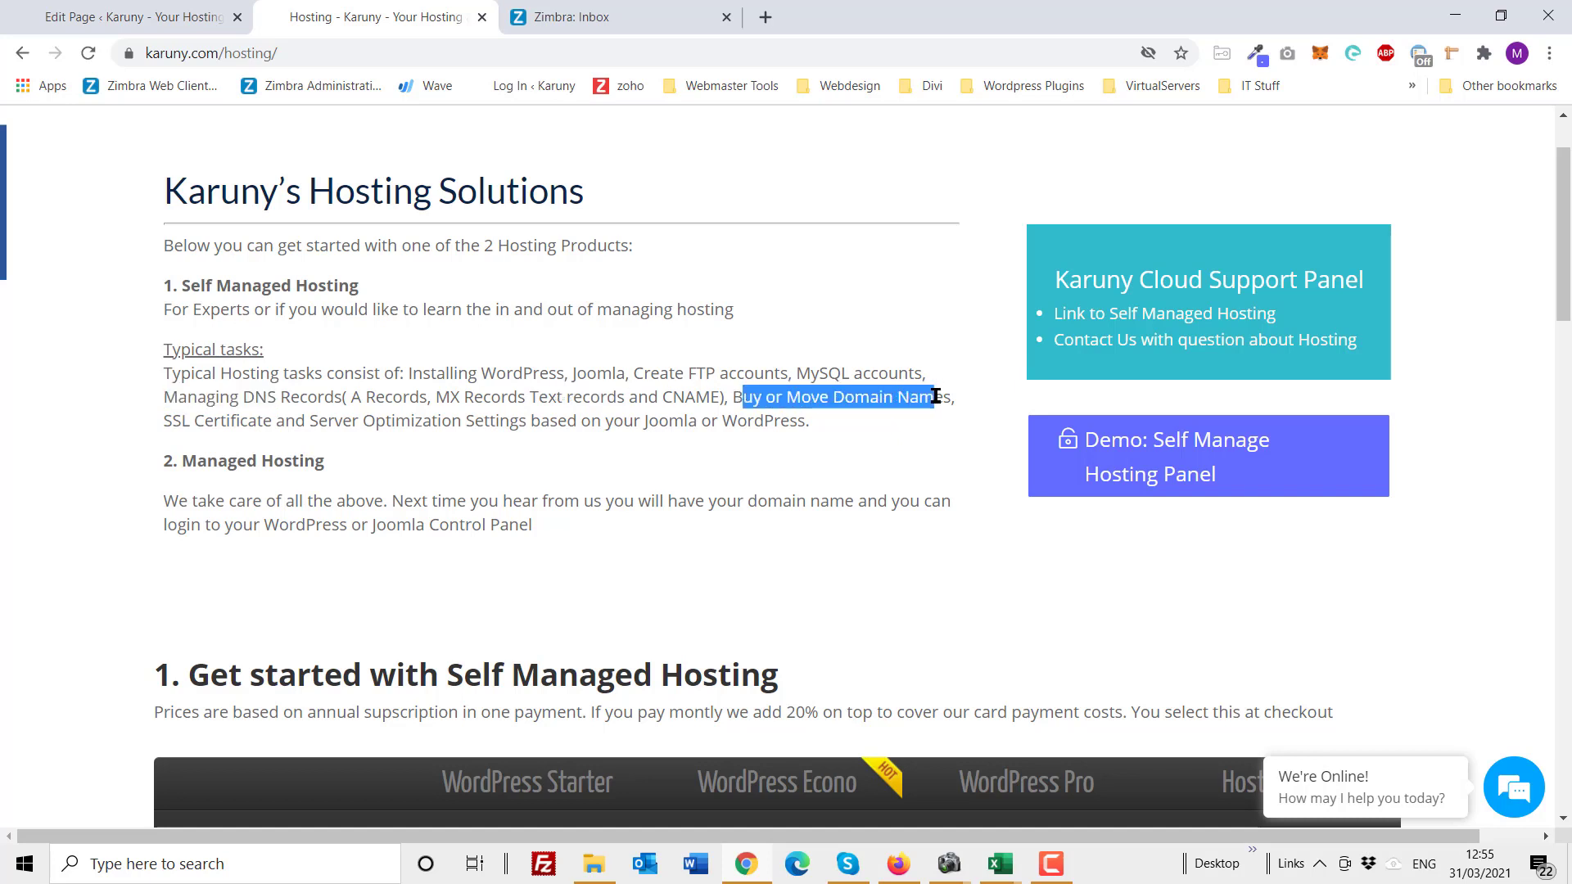
{"action": "left_click_drag", "start_coordinate": [164, 421], "coordinate": [623, 412]}
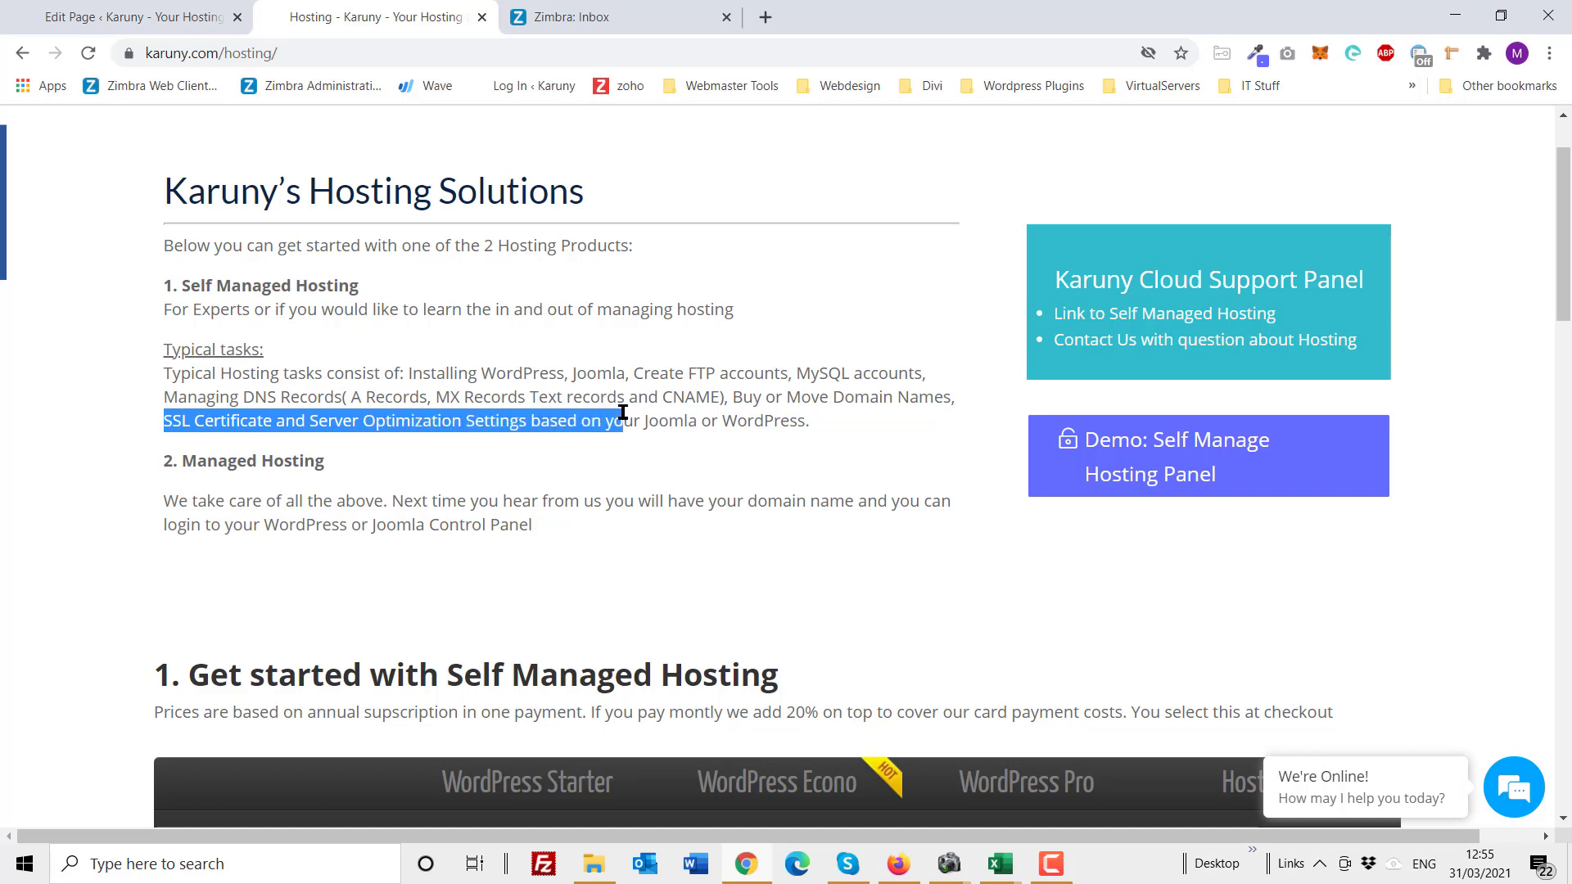
{"action": "left_click", "coordinate": [186, 288]}
{"action": "left_click_drag", "start_coordinate": [186, 289], "coordinate": [360, 288]}
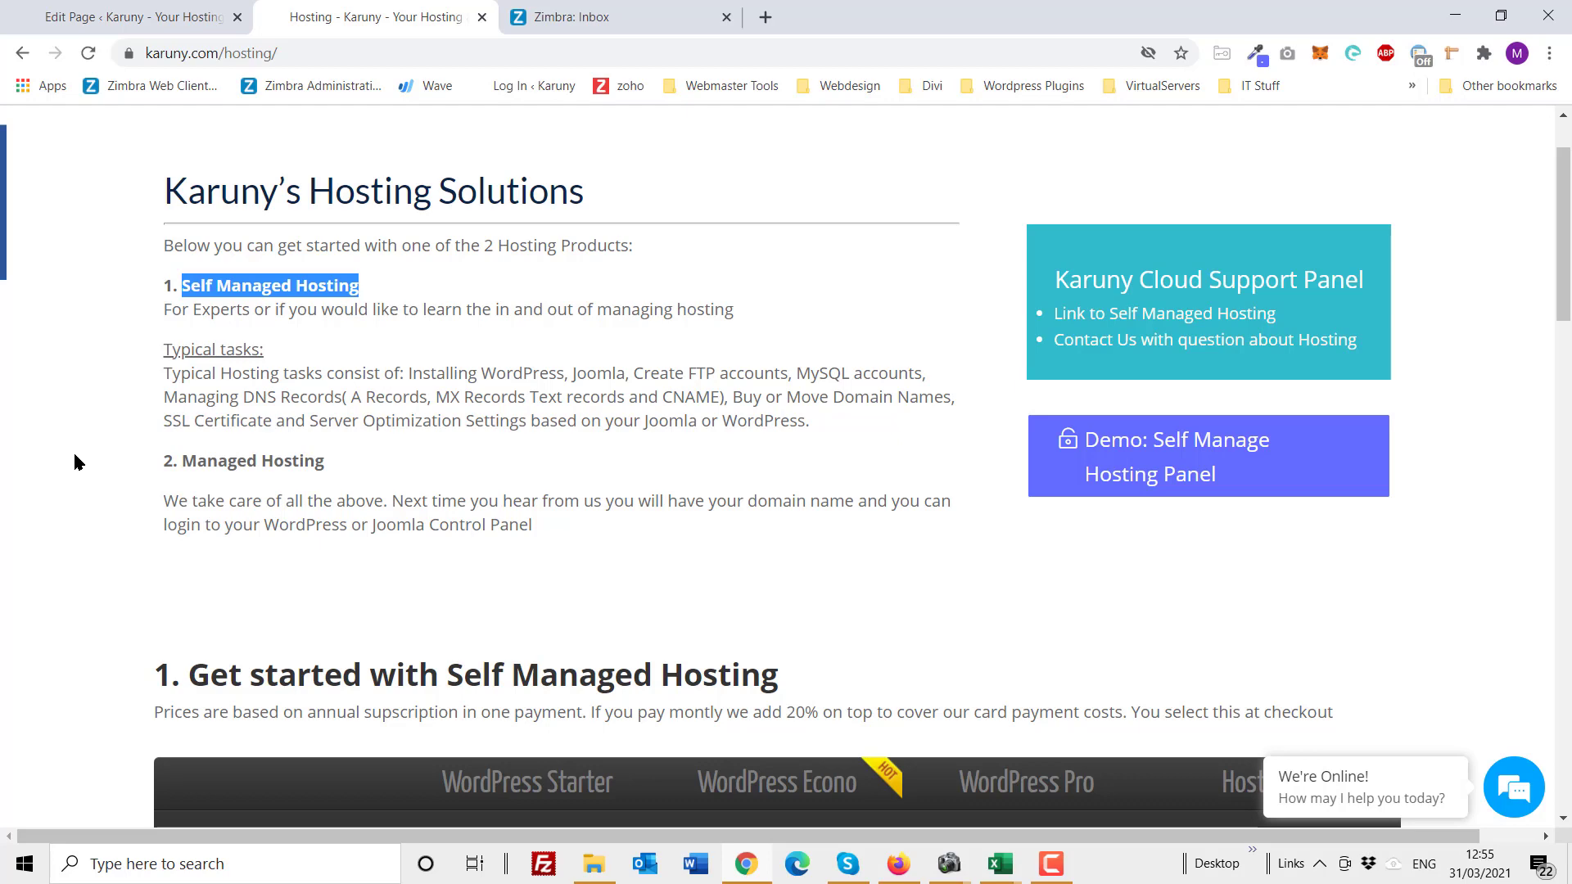
Step: Order the WordPress Econo plan at £5.99 per month from the pricing table
{"action": "scroll", "coordinate": [73, 463], "scroll_direction": "down", "scroll_amount": 6}
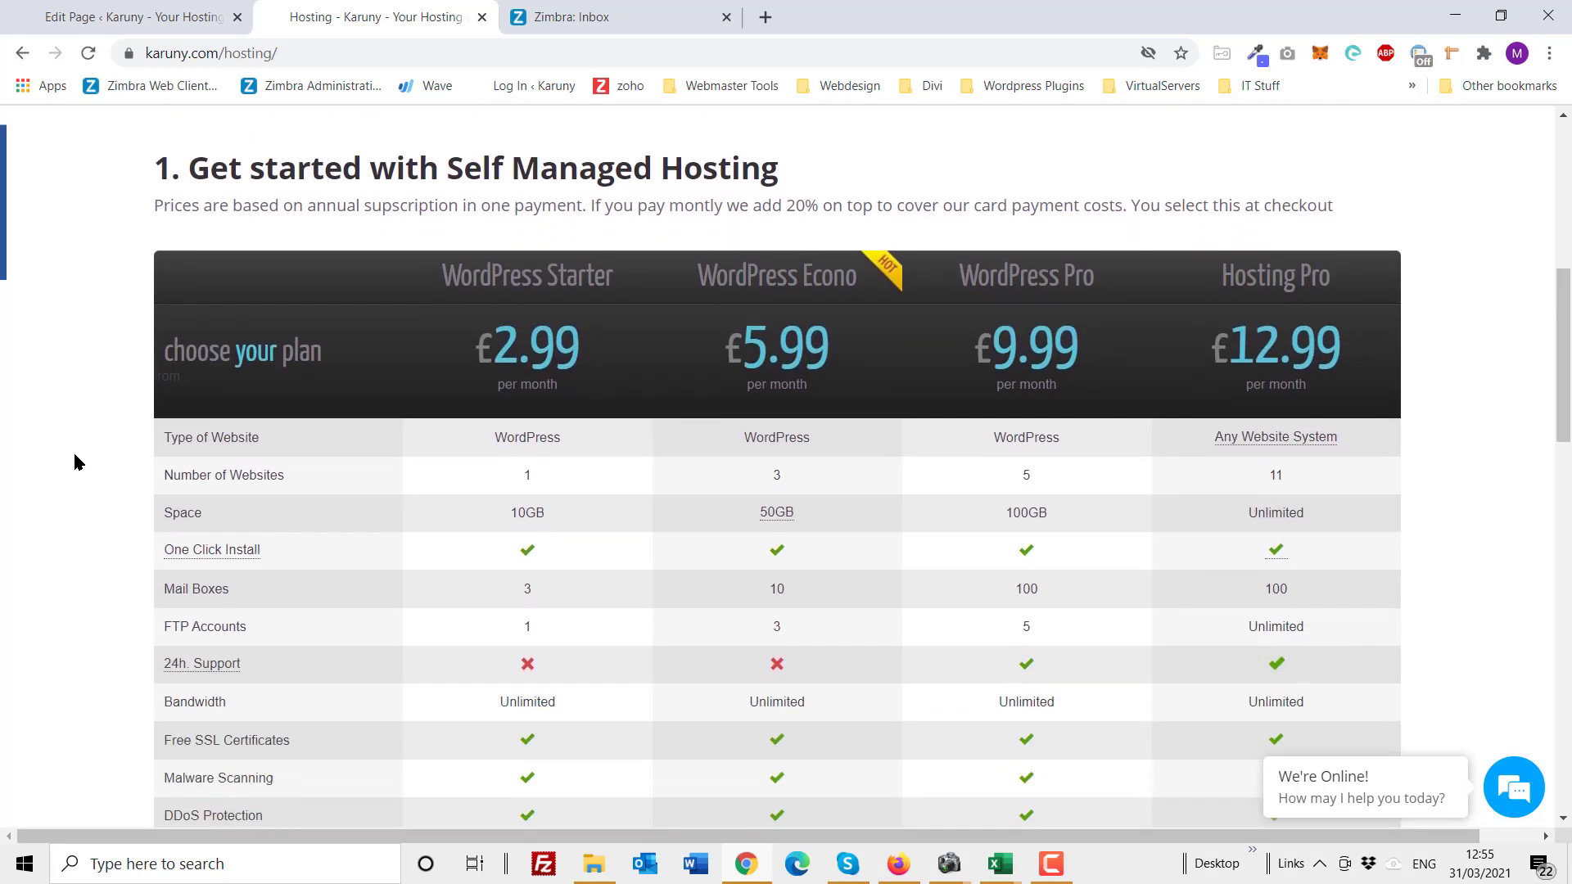
{"action": "scroll", "coordinate": [74, 463], "scroll_direction": "down", "scroll_amount": 1}
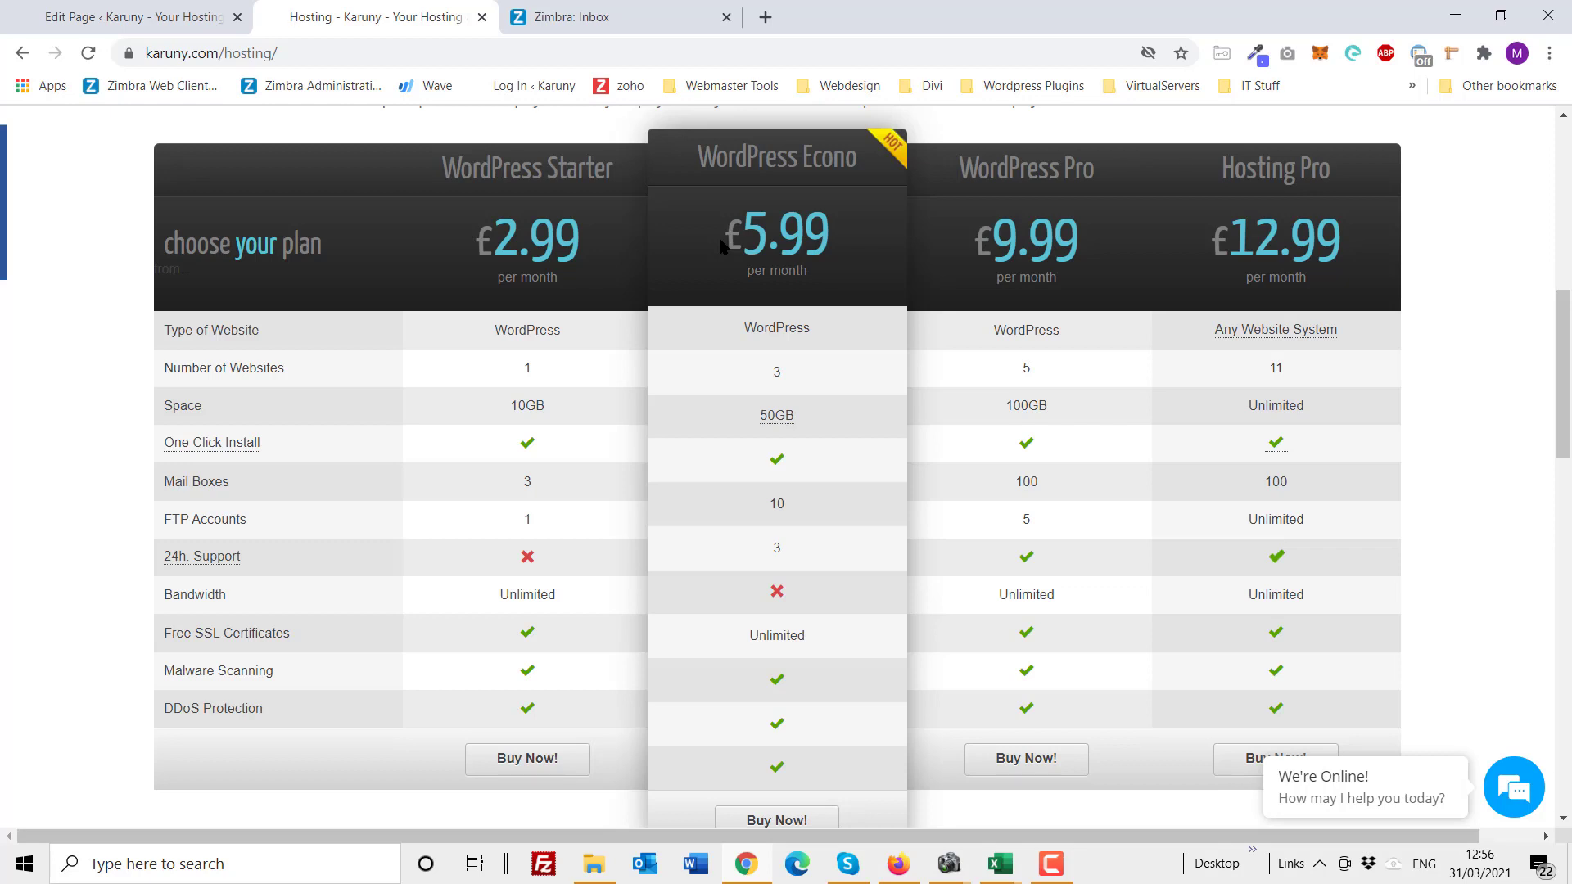
{"action": "scroll", "coordinate": [721, 246], "scroll_direction": "down", "scroll_amount": 4}
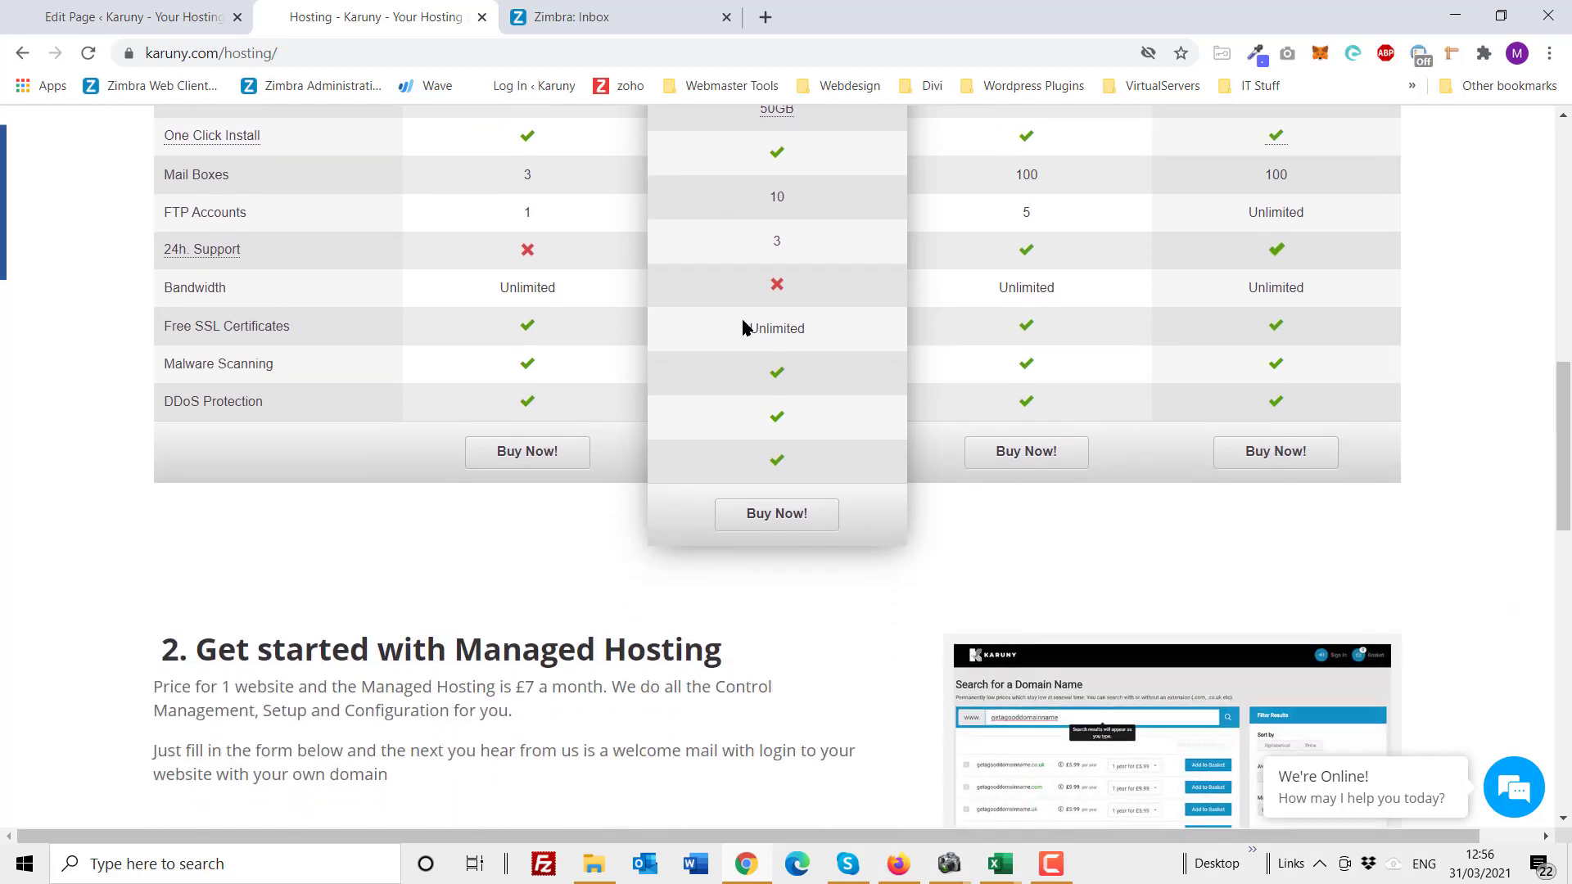
{"action": "left_click", "coordinate": [784, 517]}
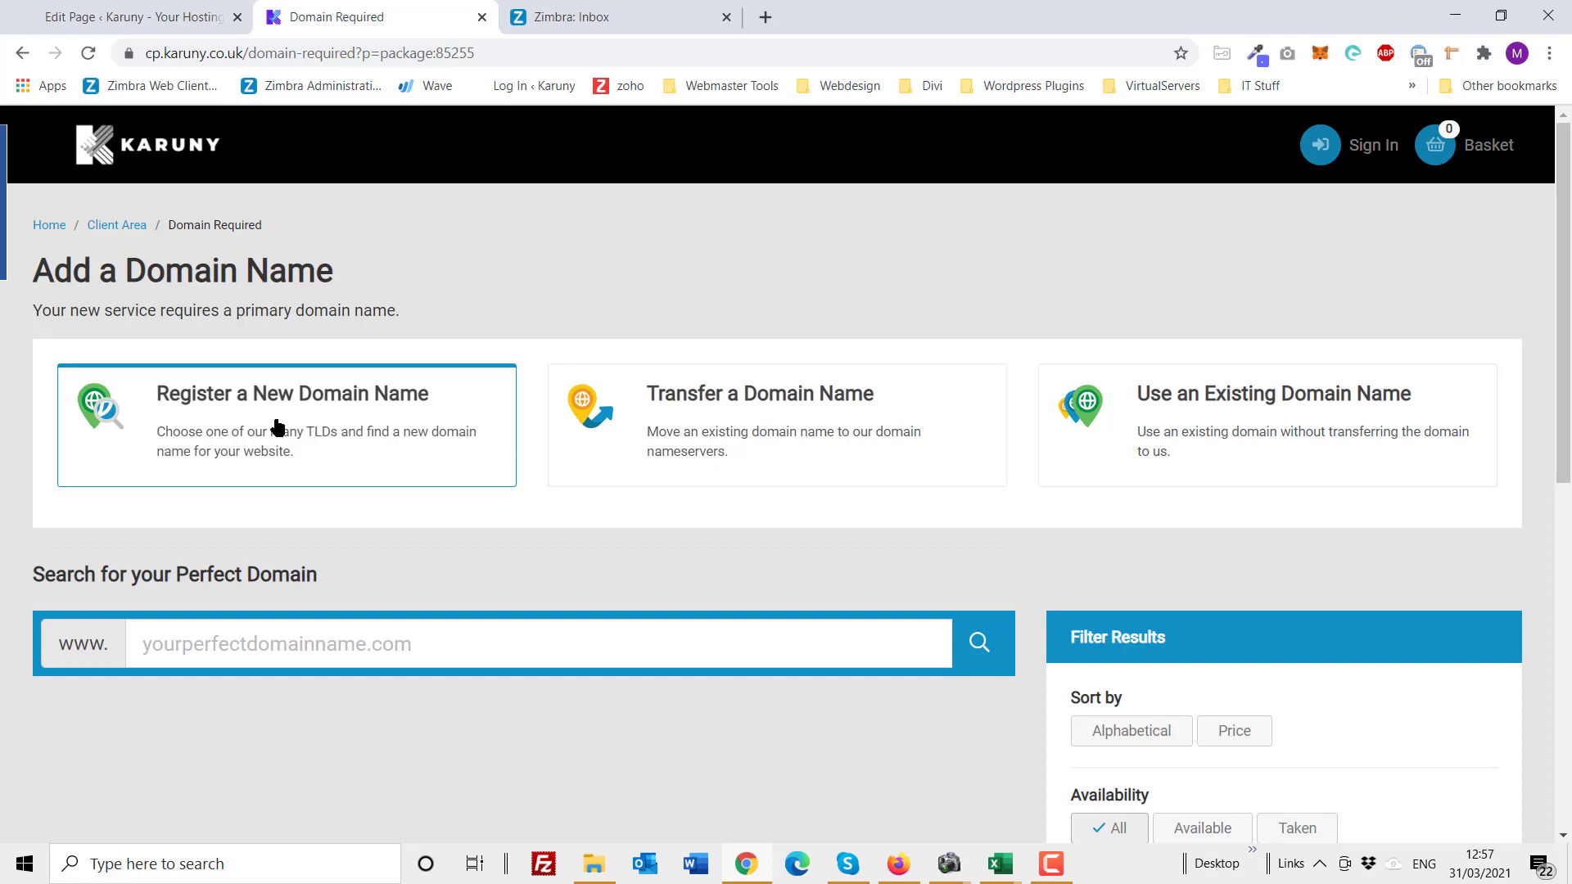
Step: Search for 'karuny' and review the results: .co.uk and .com taken, .uk and others available
{"action": "left_click", "coordinate": [262, 650]}
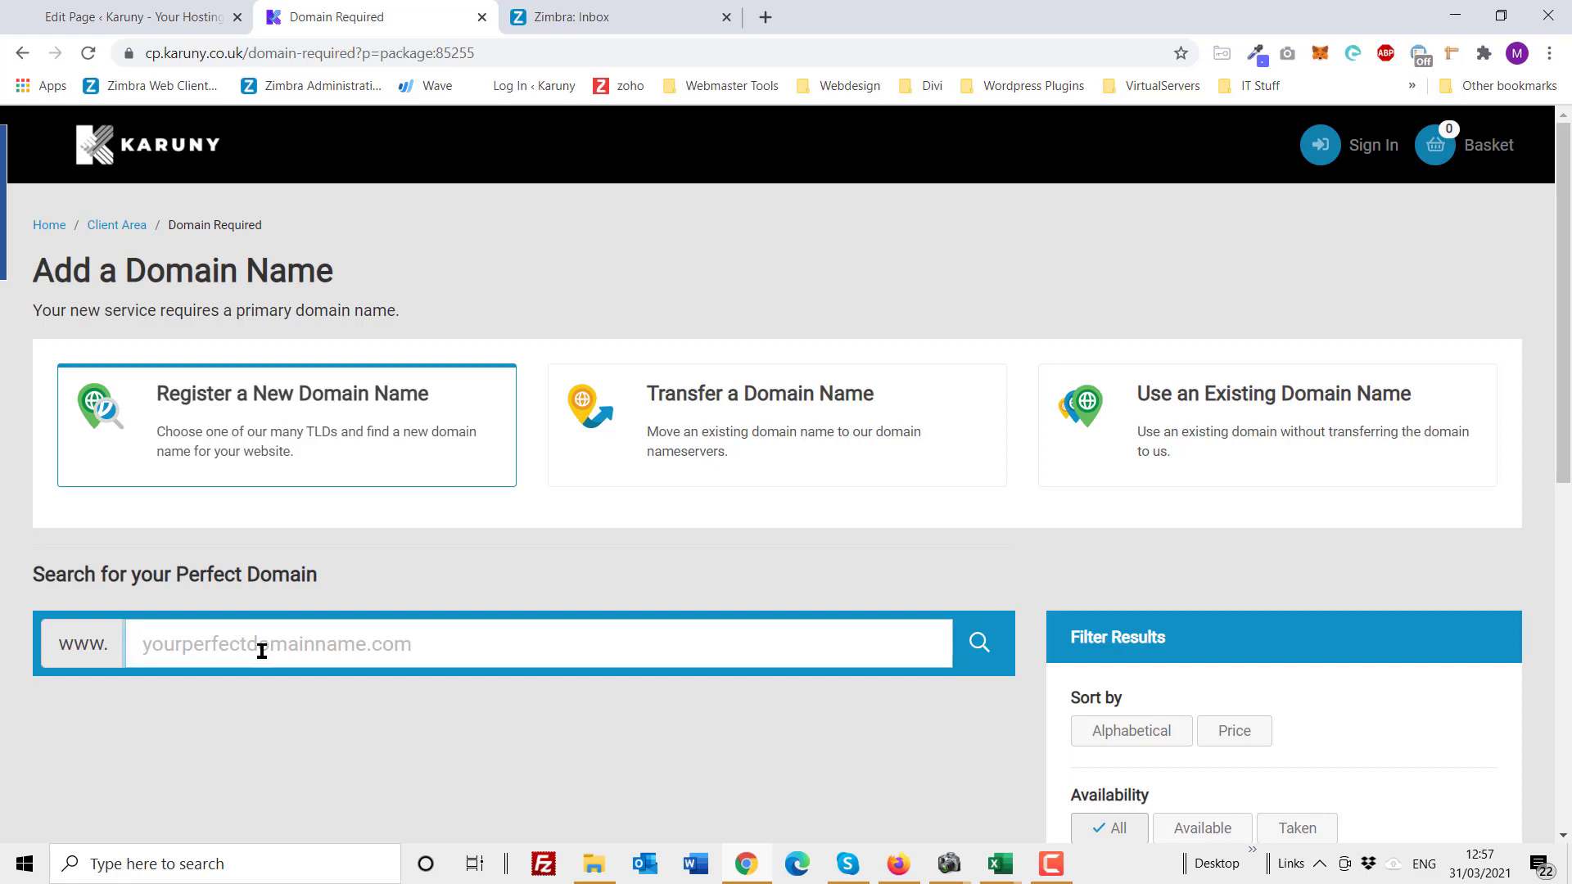
{"action": "type", "text": "karuny"}
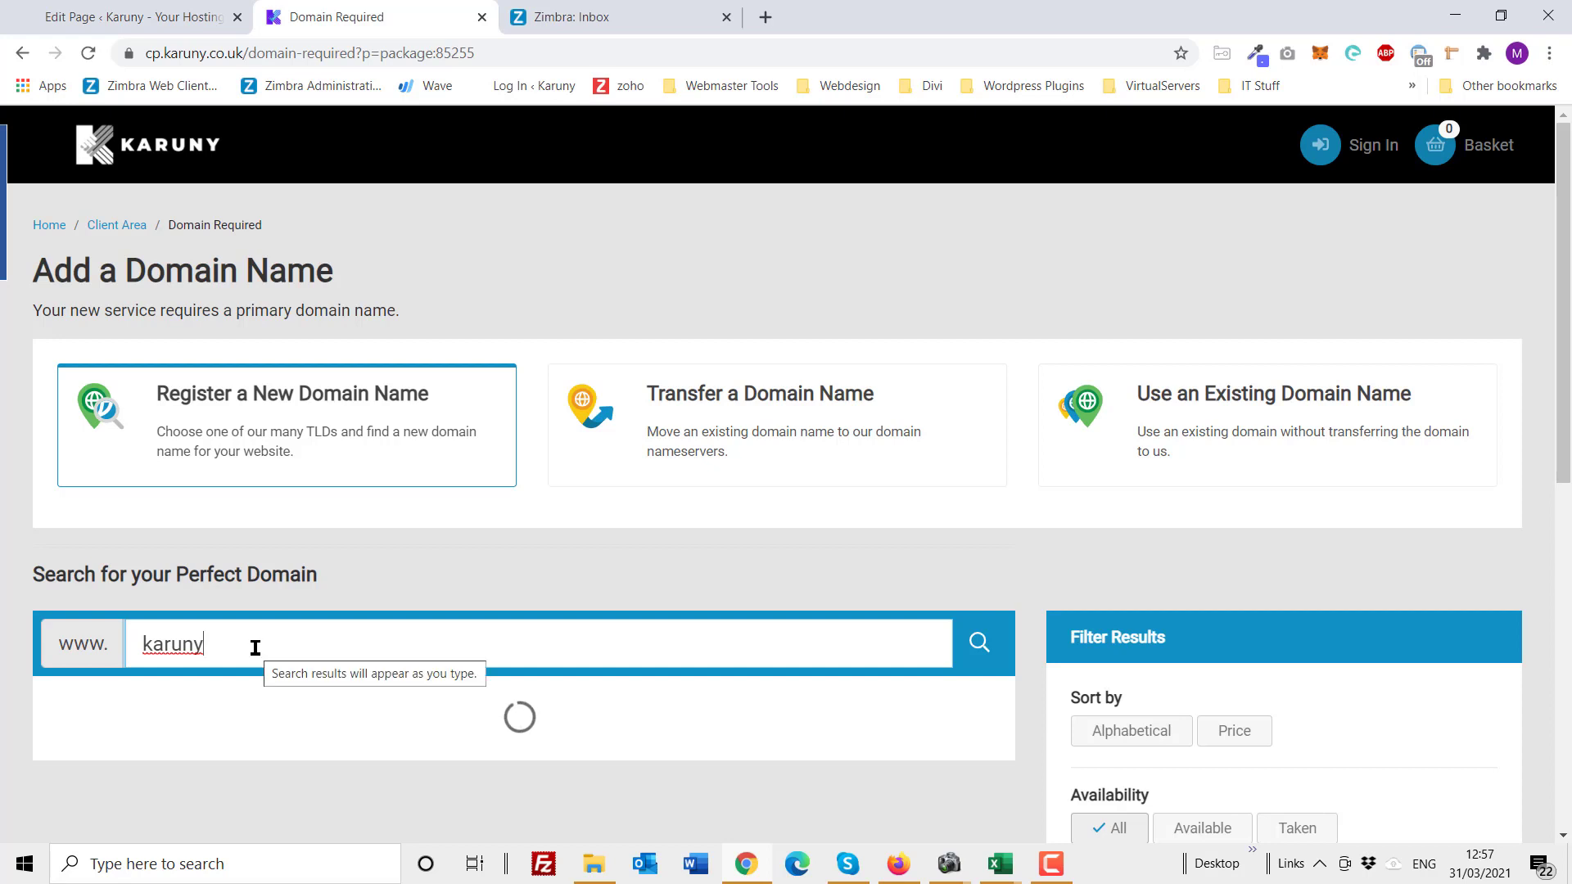
{"action": "scroll", "coordinate": [255, 648], "scroll_direction": "down", "scroll_amount": 1}
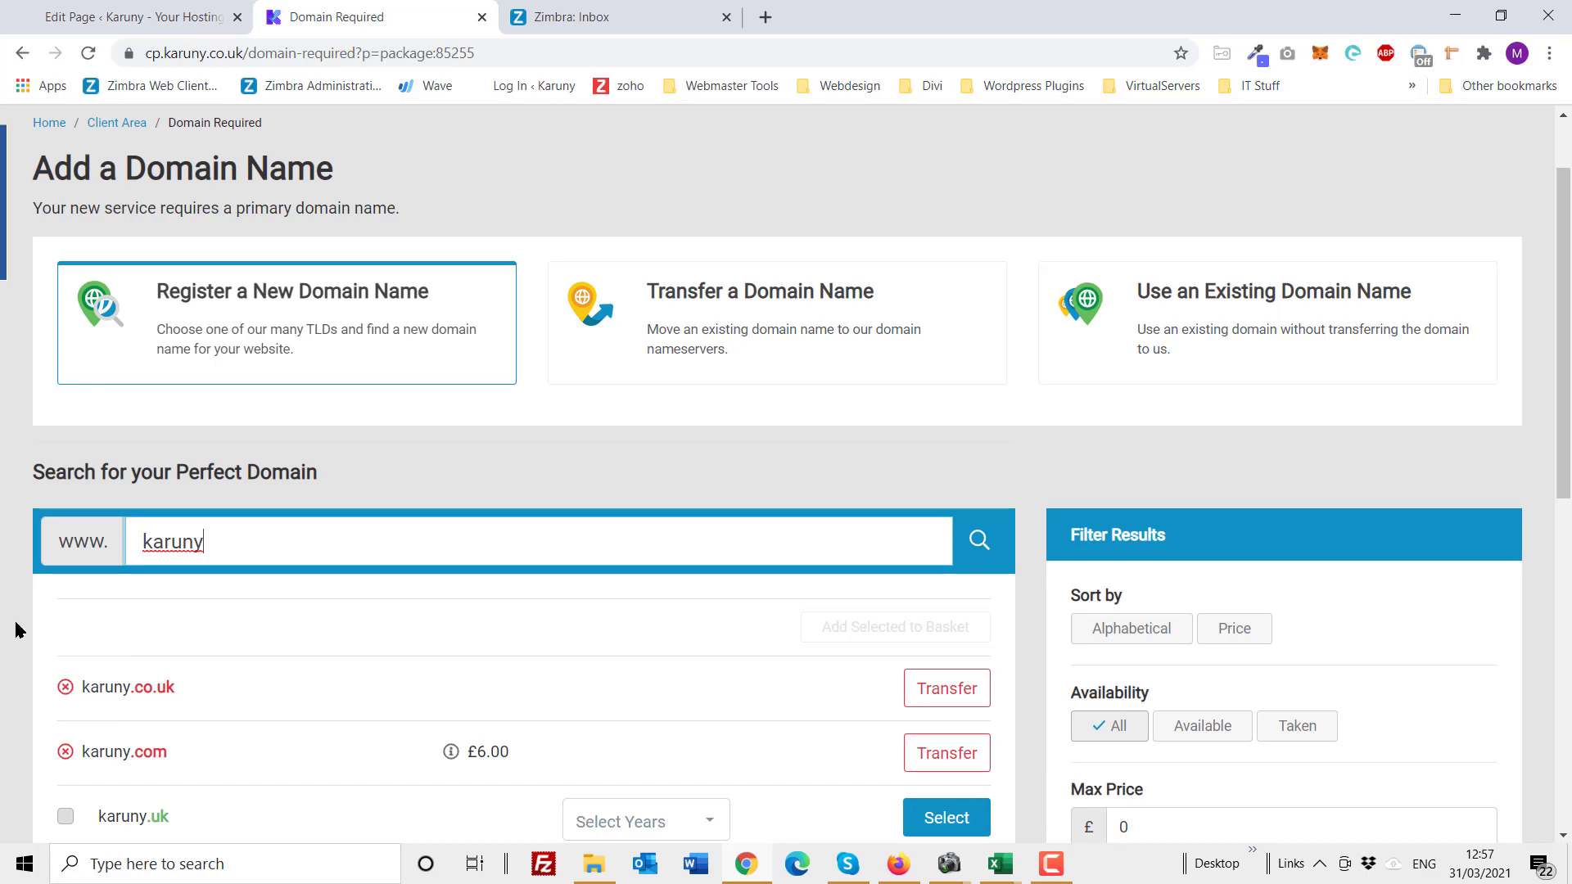
{"action": "scroll", "coordinate": [276, 615], "scroll_direction": "down", "scroll_amount": 3}
{"action": "scroll", "coordinate": [277, 622], "scroll_direction": "down", "scroll_amount": 2}
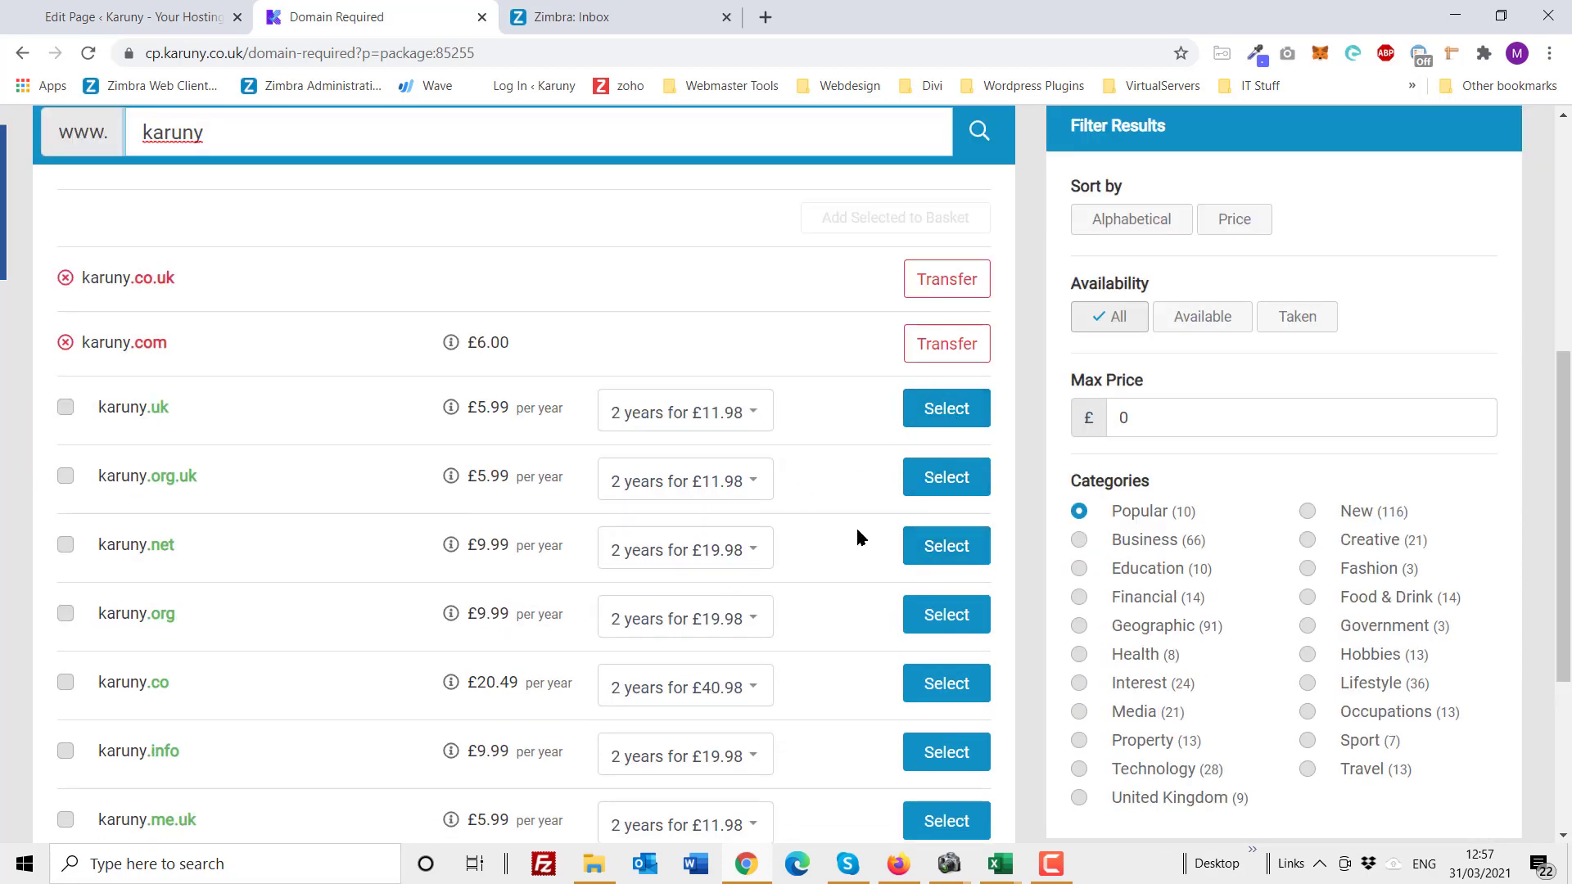
{"action": "scroll", "coordinate": [857, 526], "scroll_direction": "up", "scroll_amount": 1}
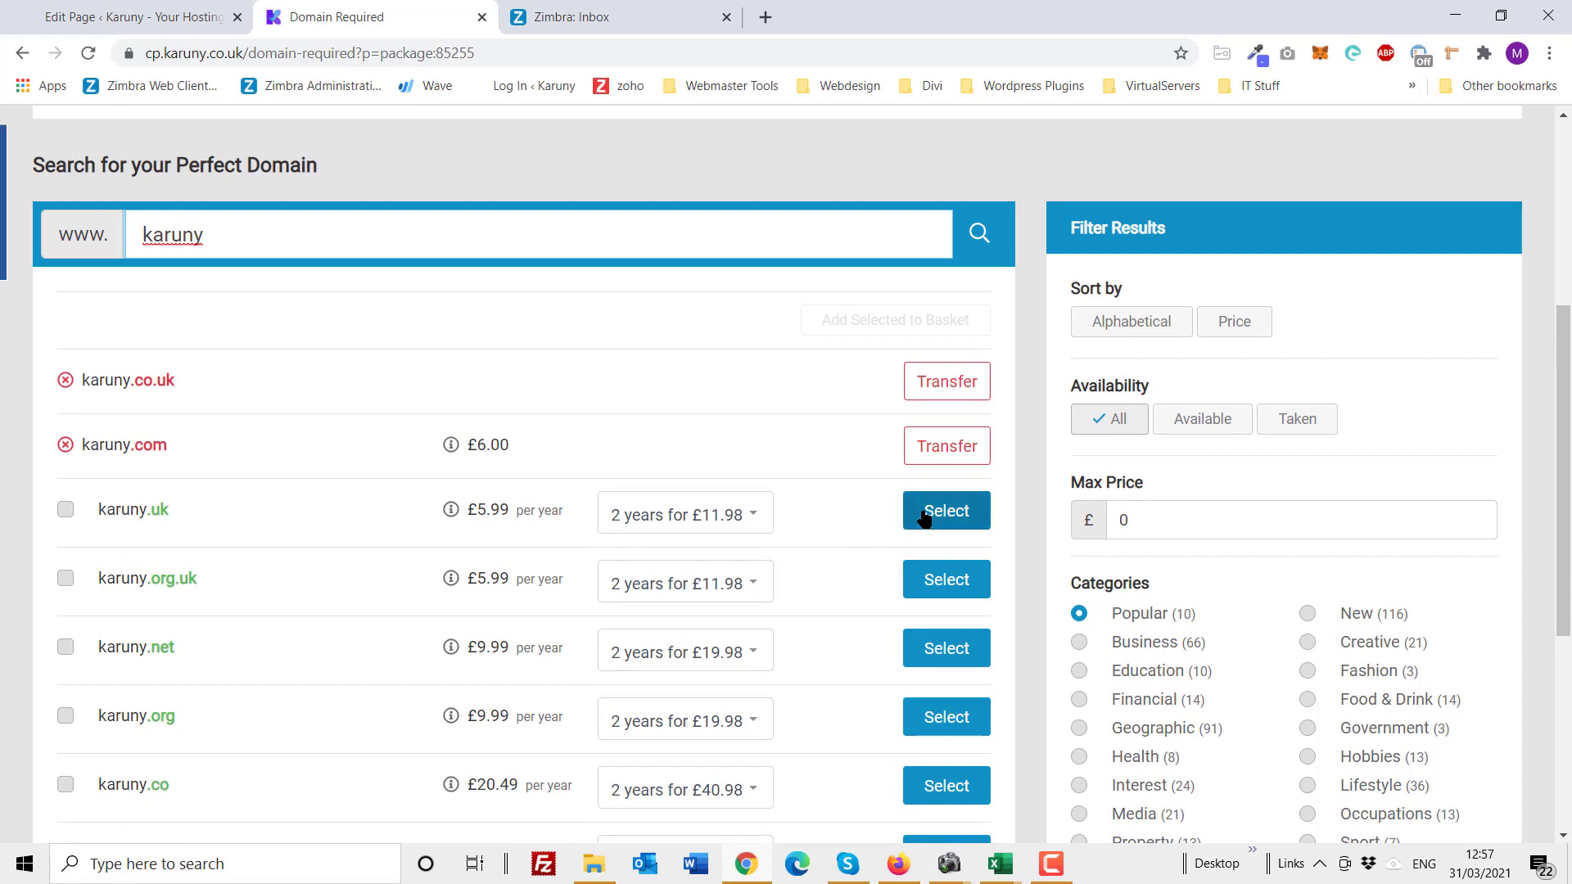
{"action": "left_click", "coordinate": [750, 515]}
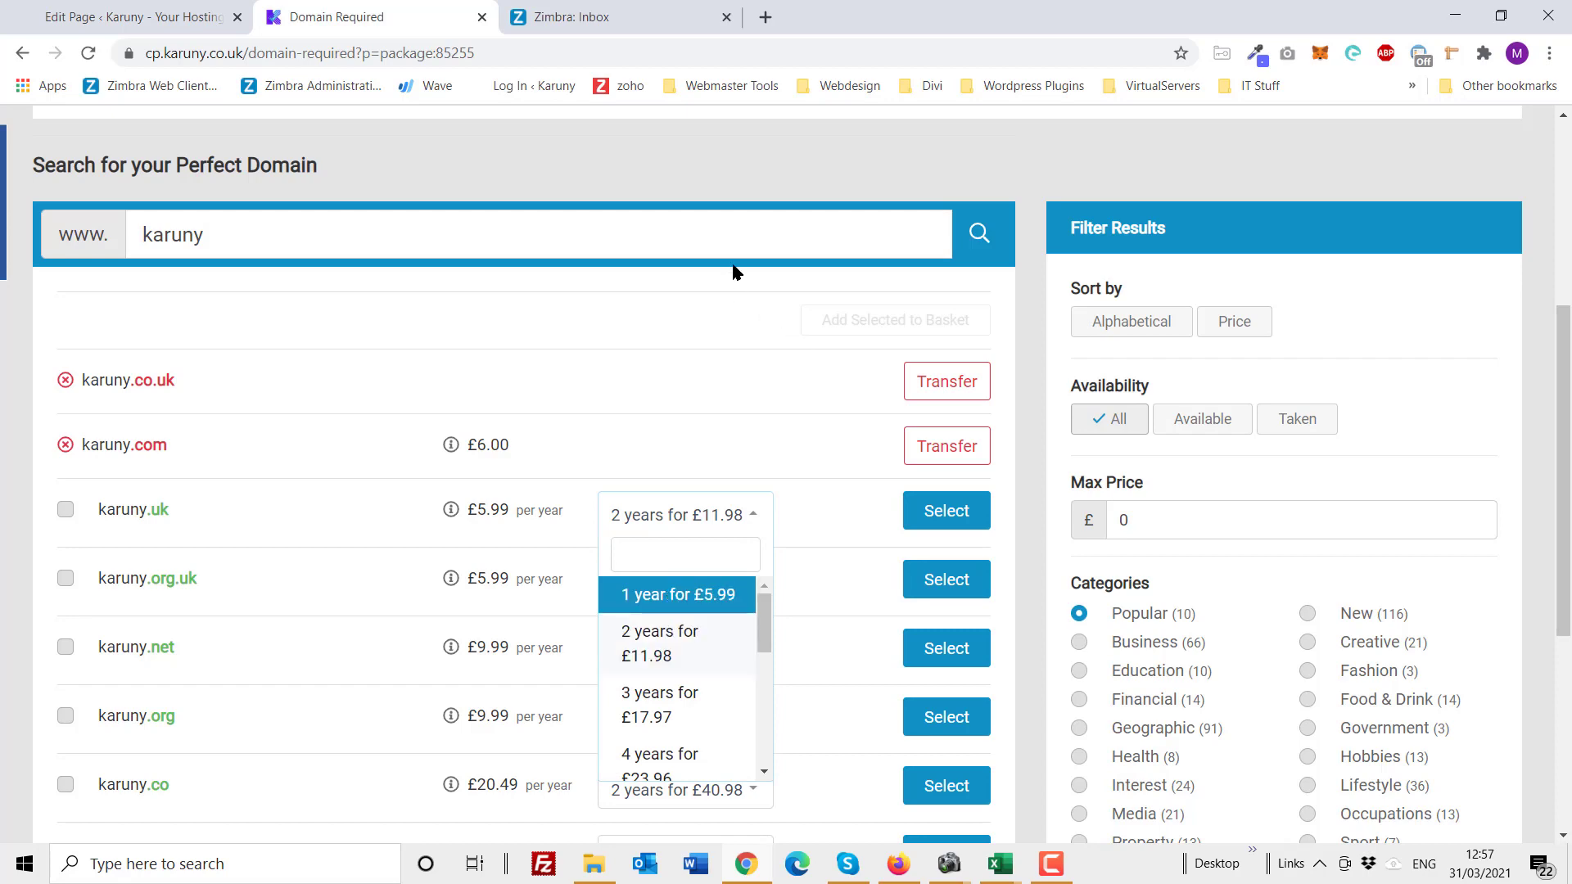
{"action": "scroll", "coordinate": [732, 175], "scroll_direction": "up", "scroll_amount": 5}
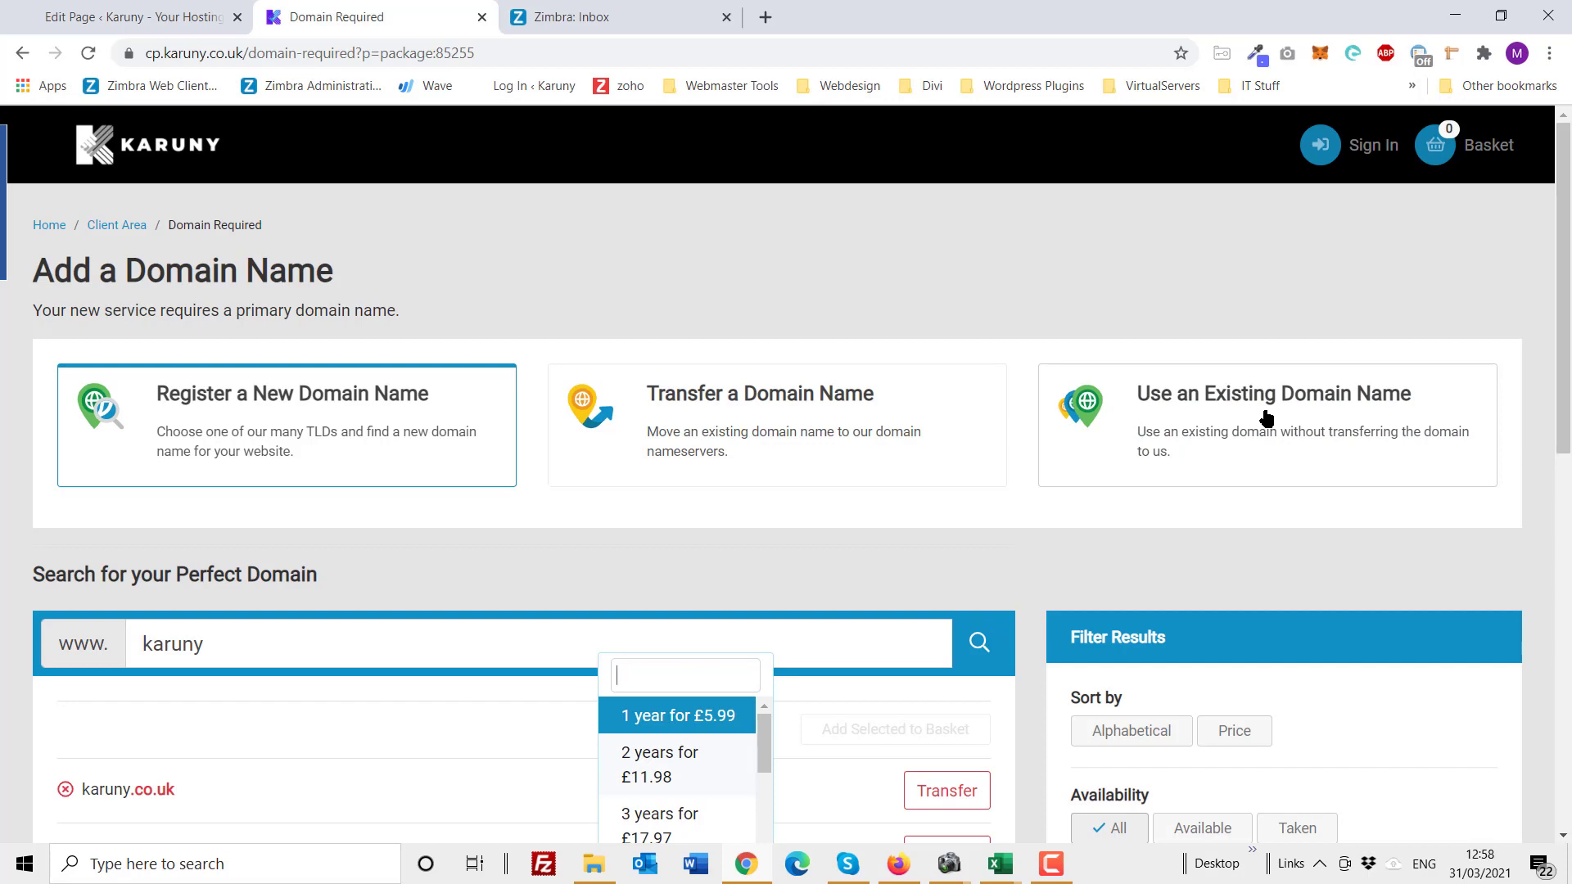
{"action": "scroll", "coordinate": [1267, 414], "scroll_direction": "down", "scroll_amount": 5}
{"action": "scroll", "coordinate": [1146, 385], "scroll_direction": "up", "scroll_amount": 5}
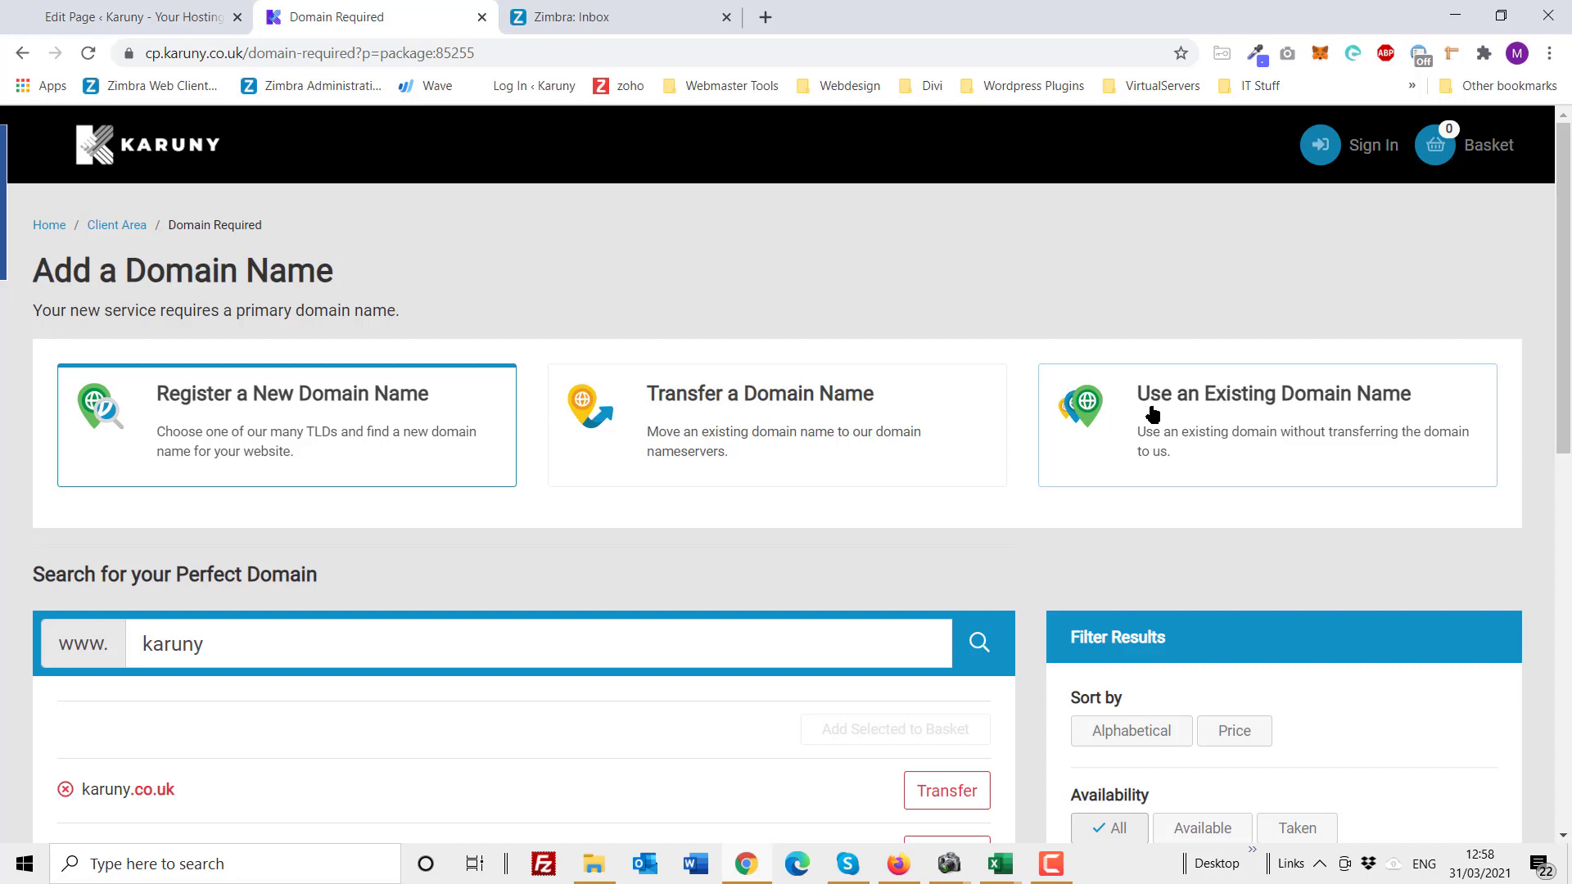
Step: Use the existing domain karuny.dk for the Wordpress Economy order
{"action": "left_click", "coordinate": [1153, 414]}
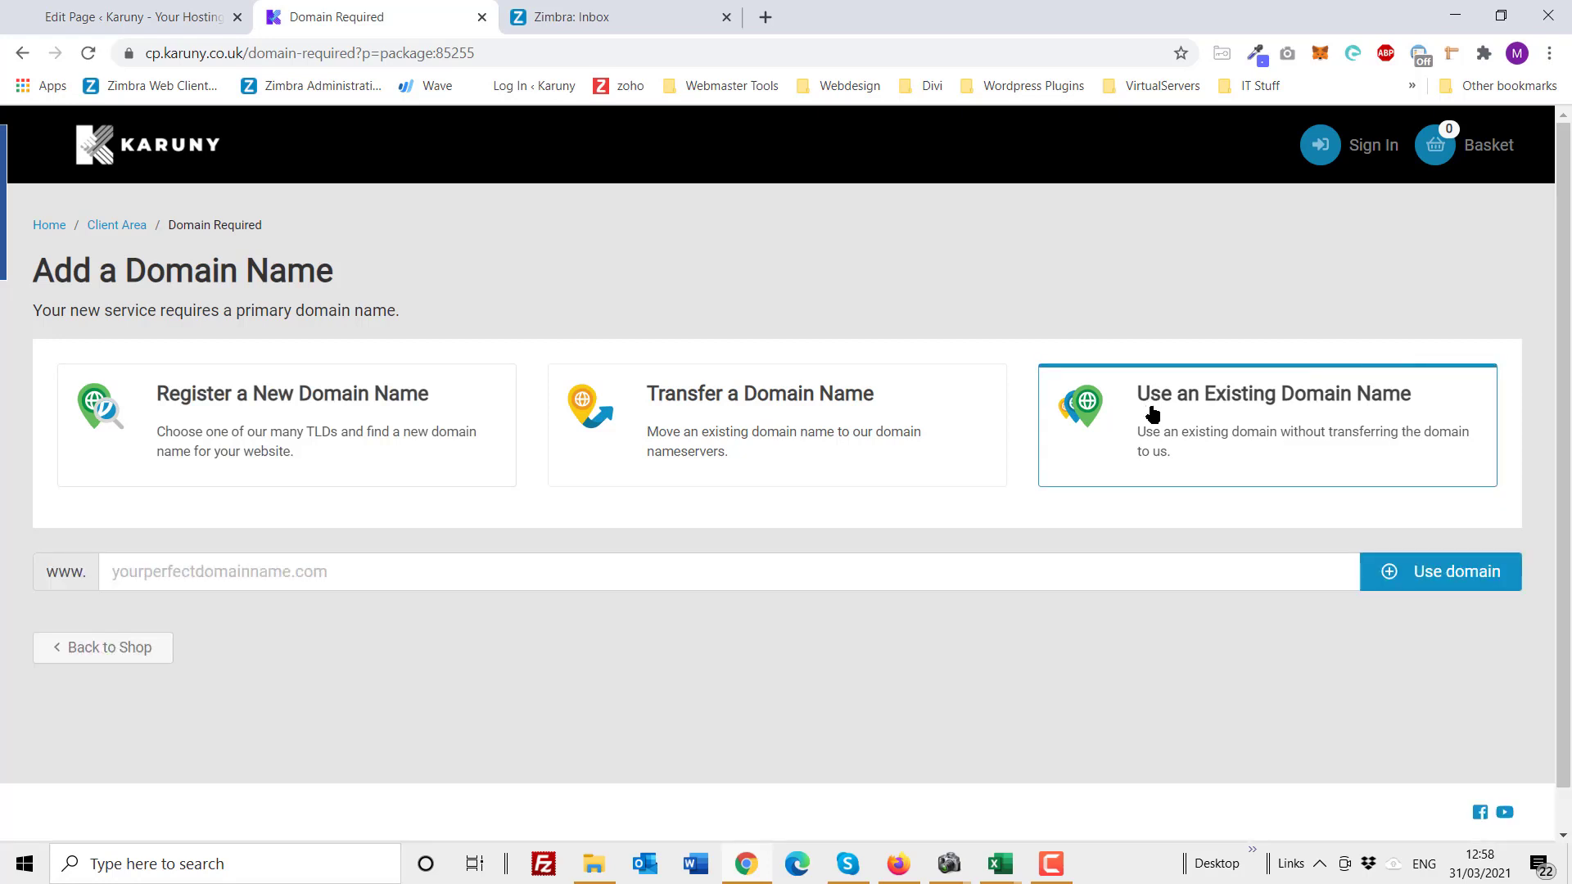
{"action": "left_click", "coordinate": [248, 572]}
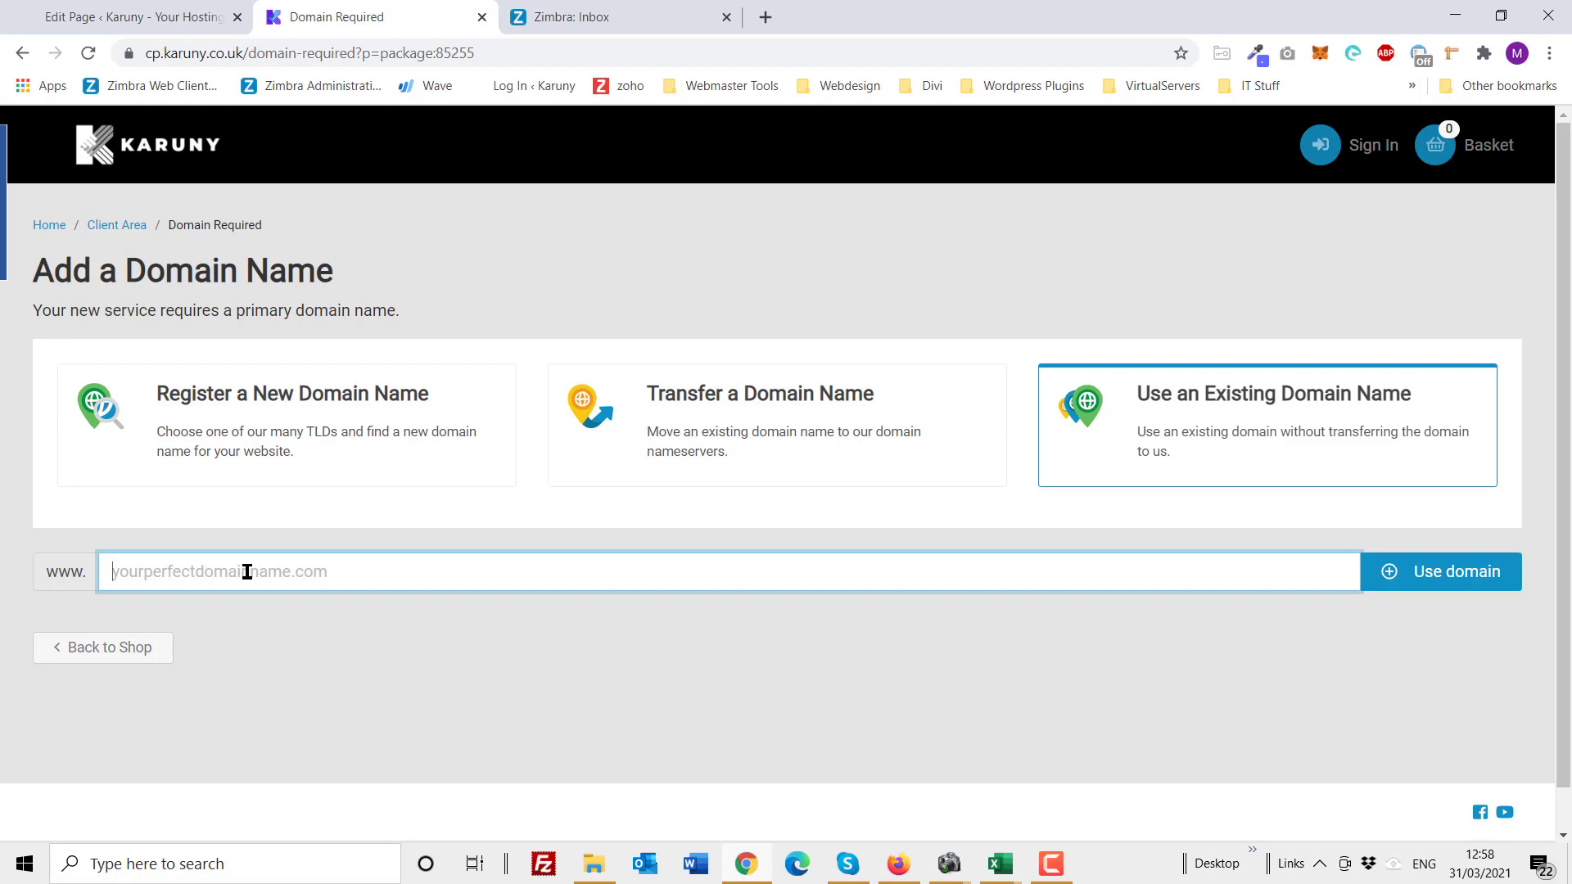
{"action": "type", "text": "karun"}
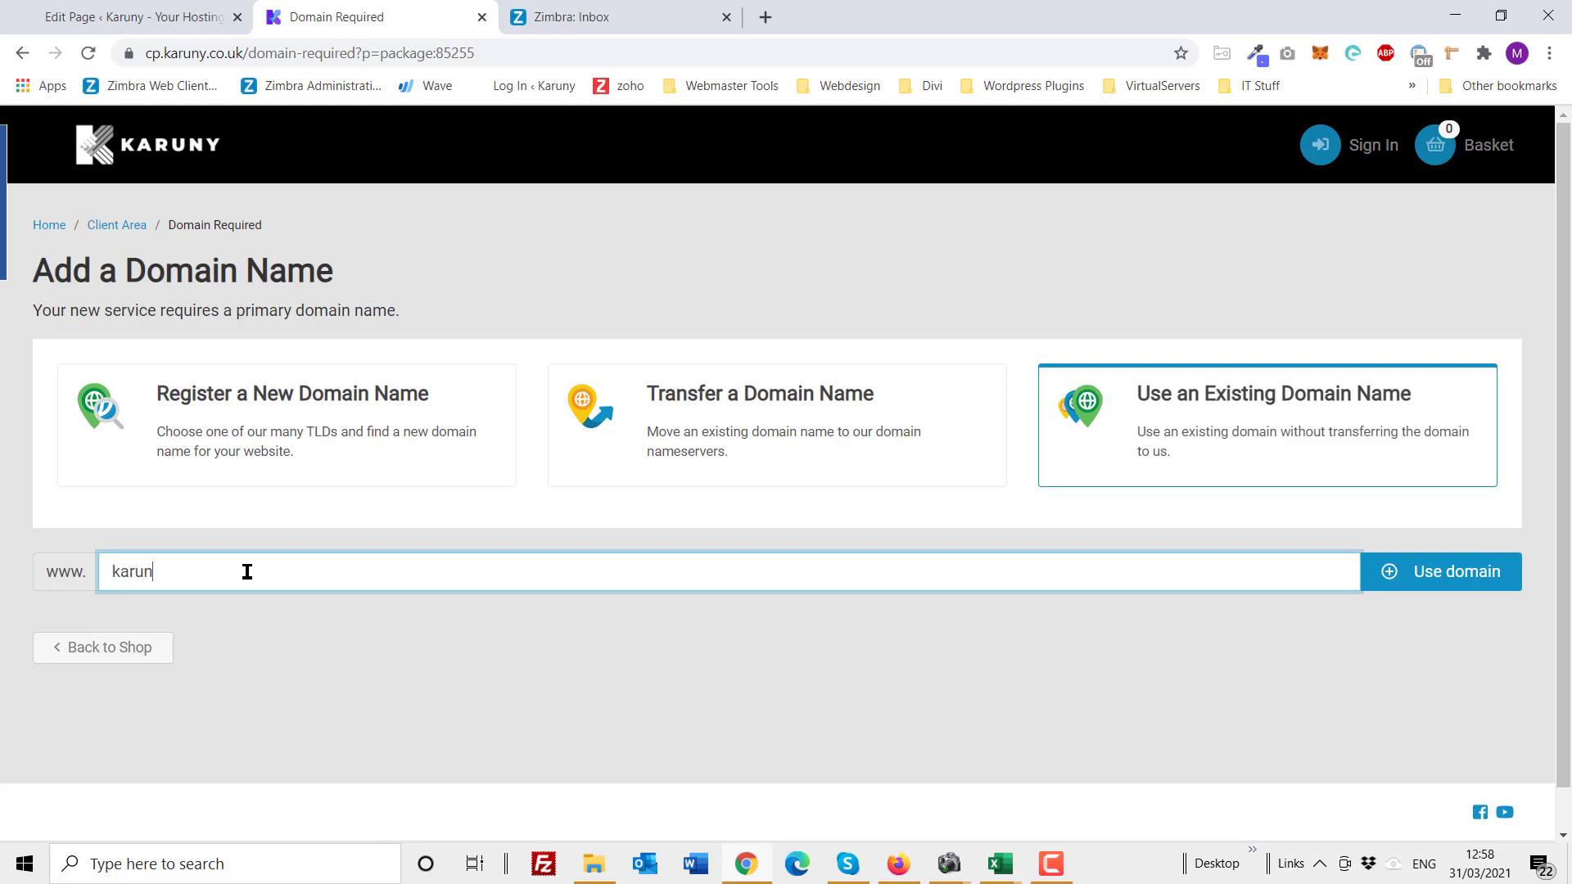
{"action": "type", "text": "y.dk"}
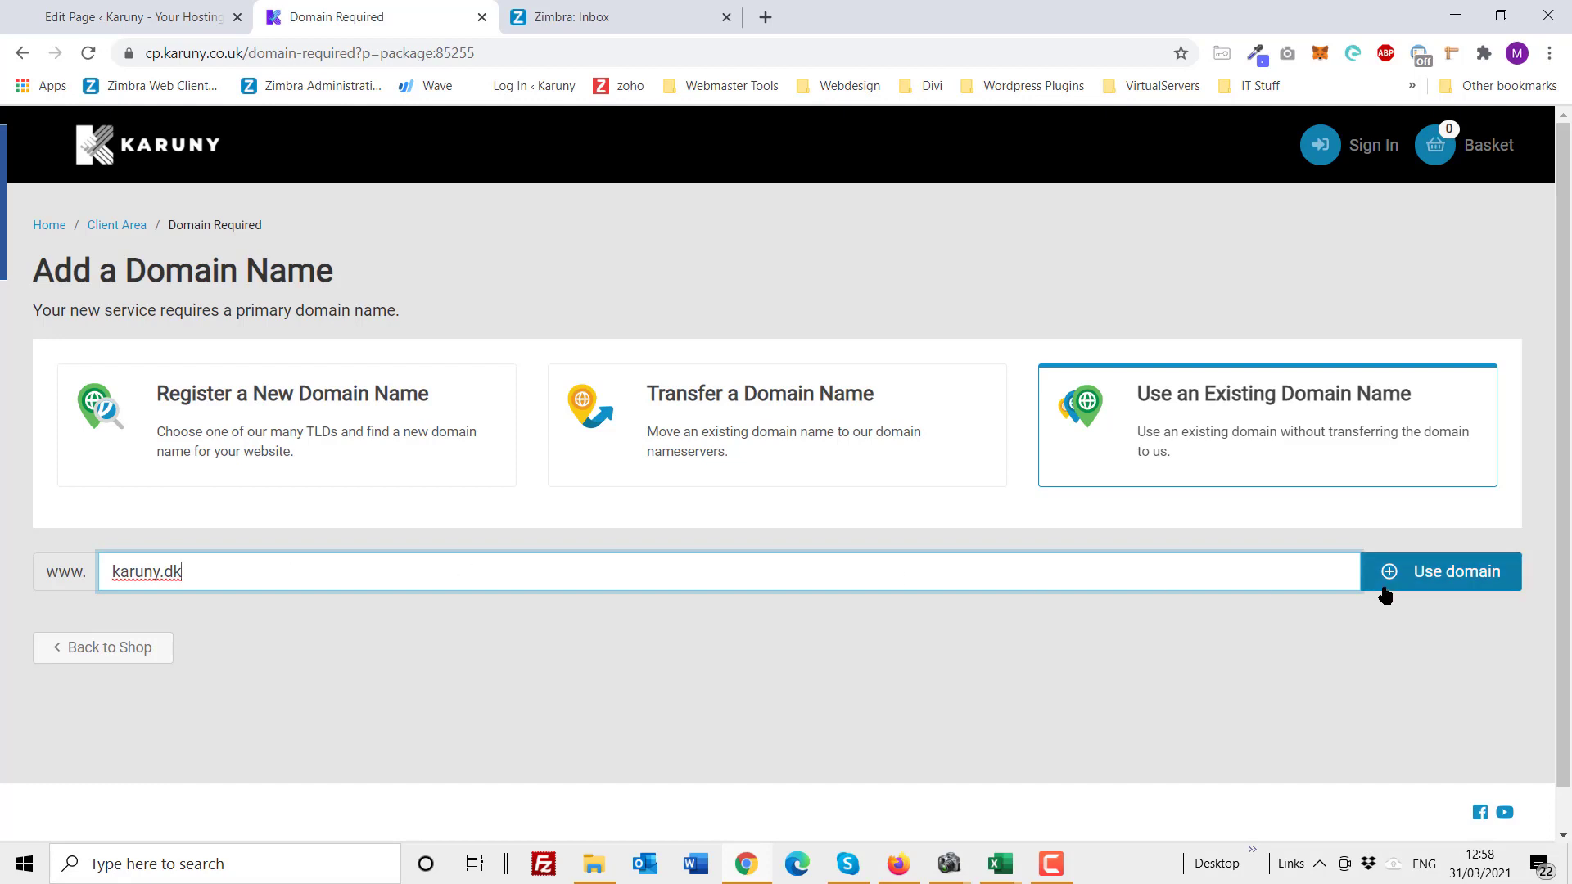
{"action": "left_click", "coordinate": [1417, 577]}
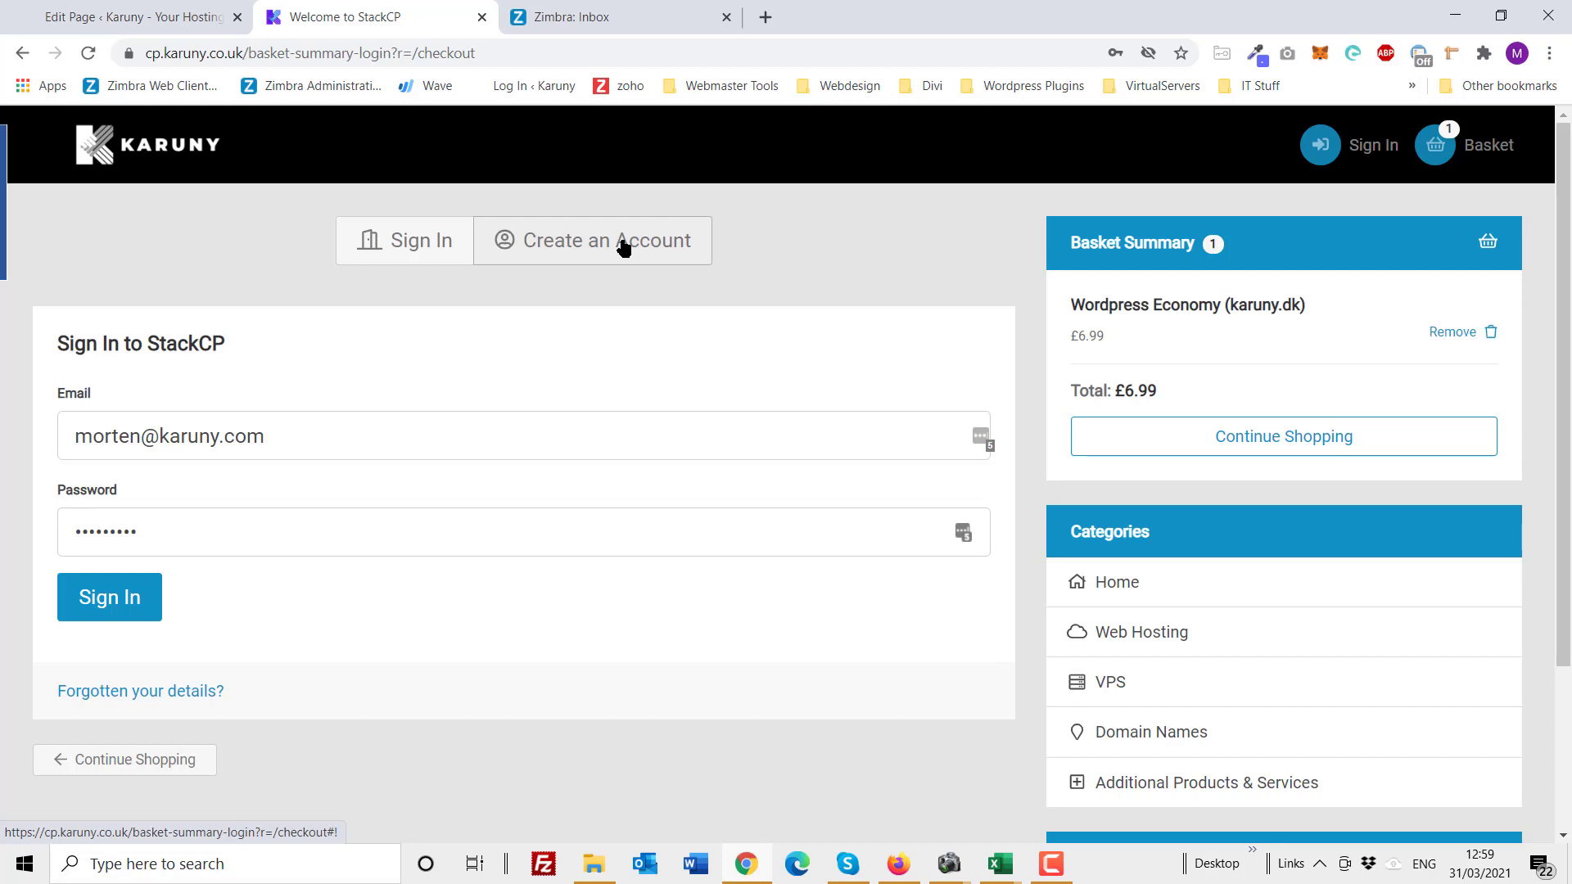
Step: Choose to create a new account and replace the autofilled e-mail address and password
{"action": "left_click", "coordinate": [624, 246]}
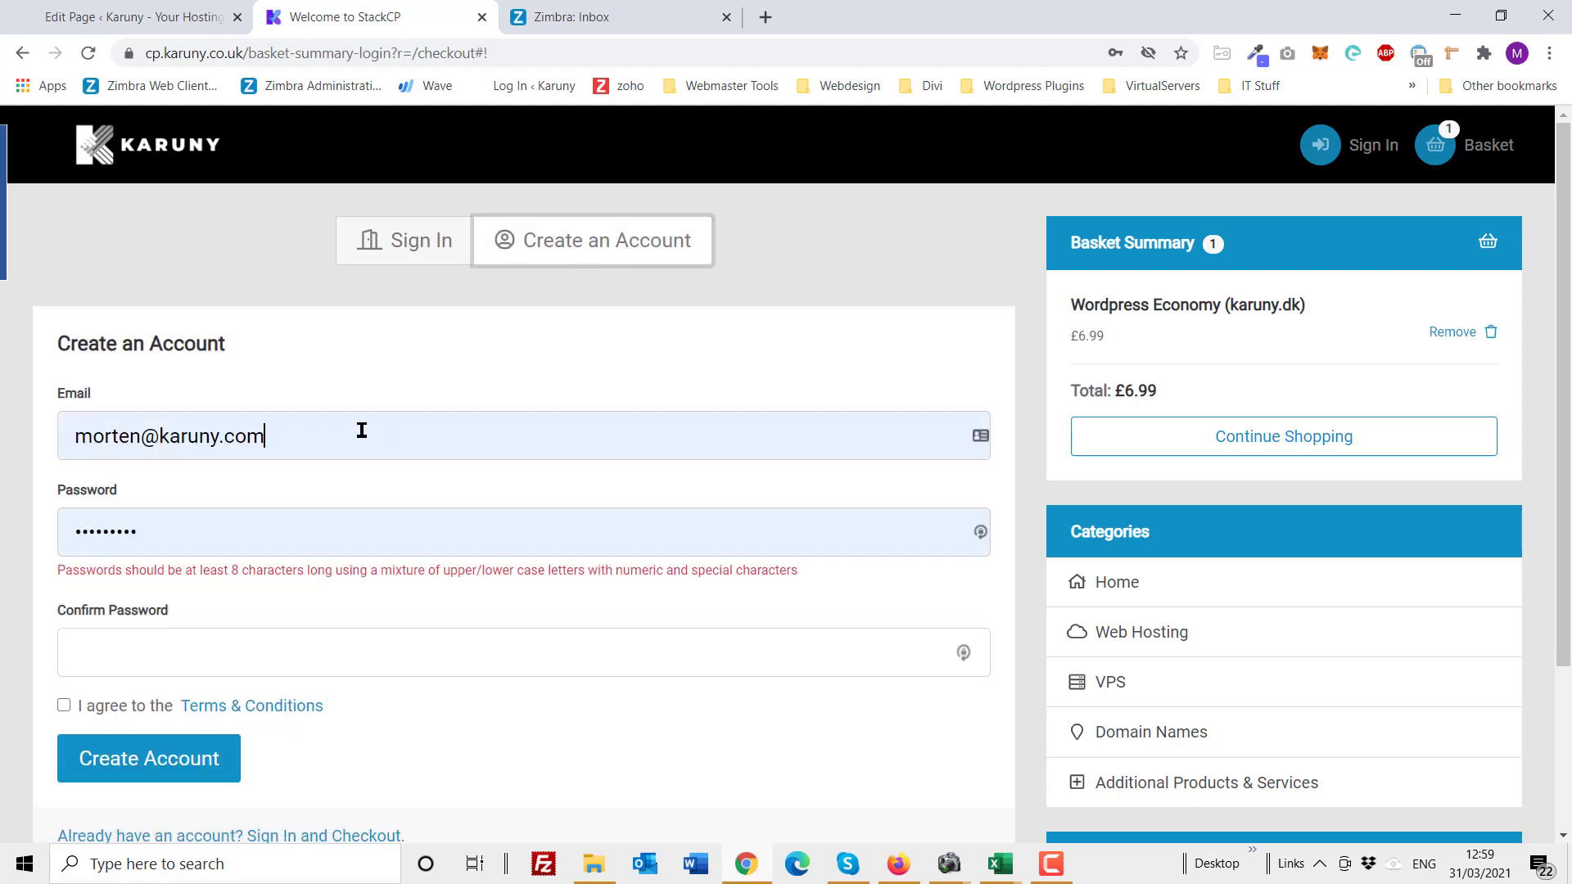
{"action": "left_click_drag", "start_coordinate": [362, 428], "coordinate": [15, 428]}
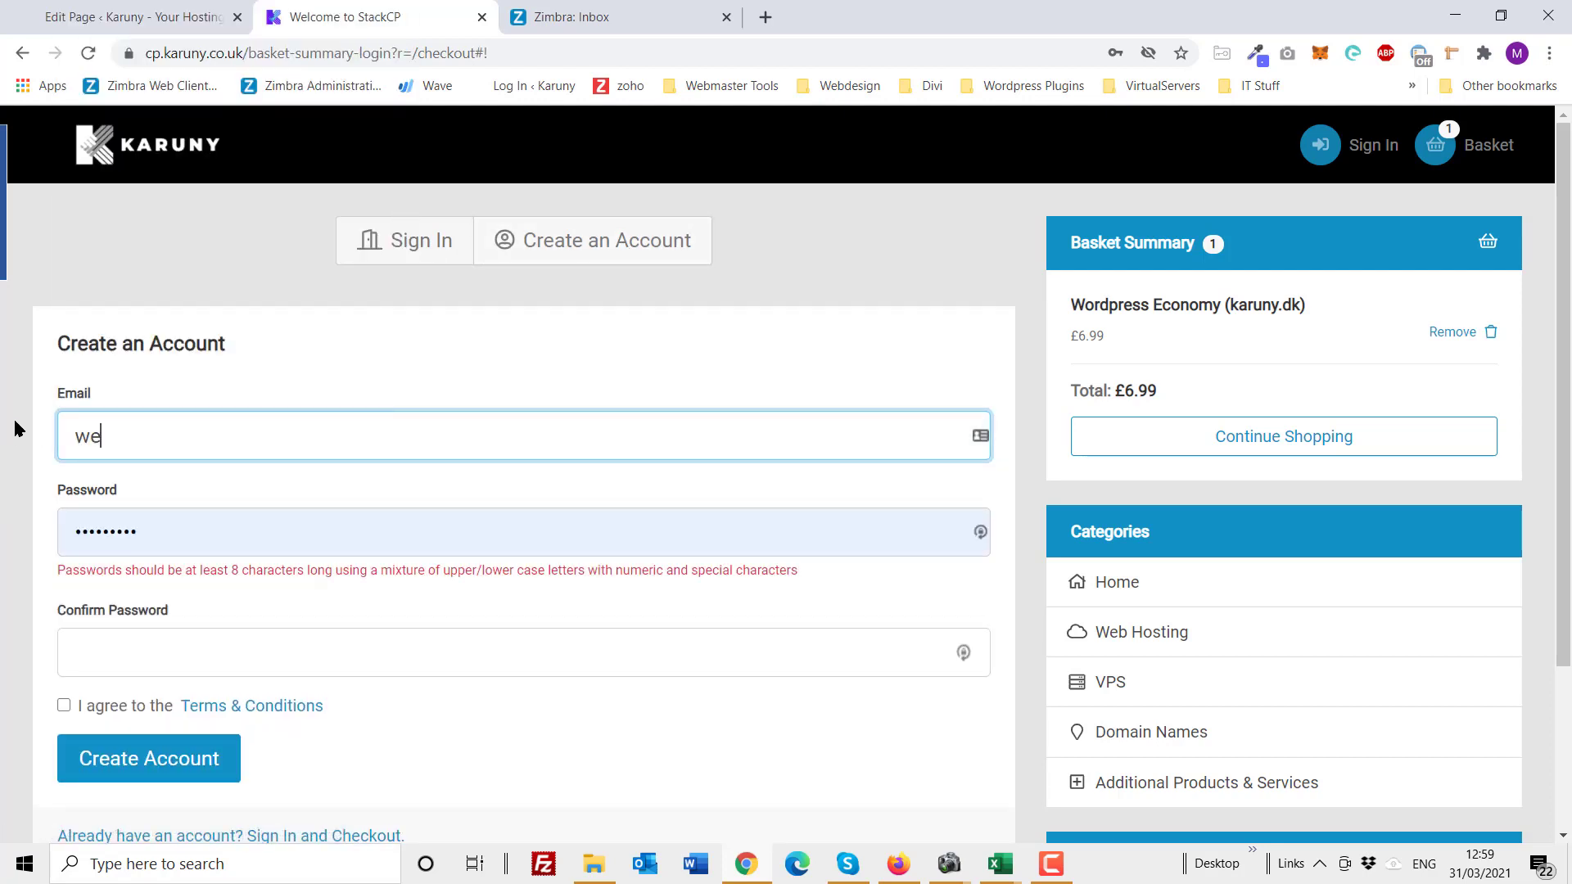
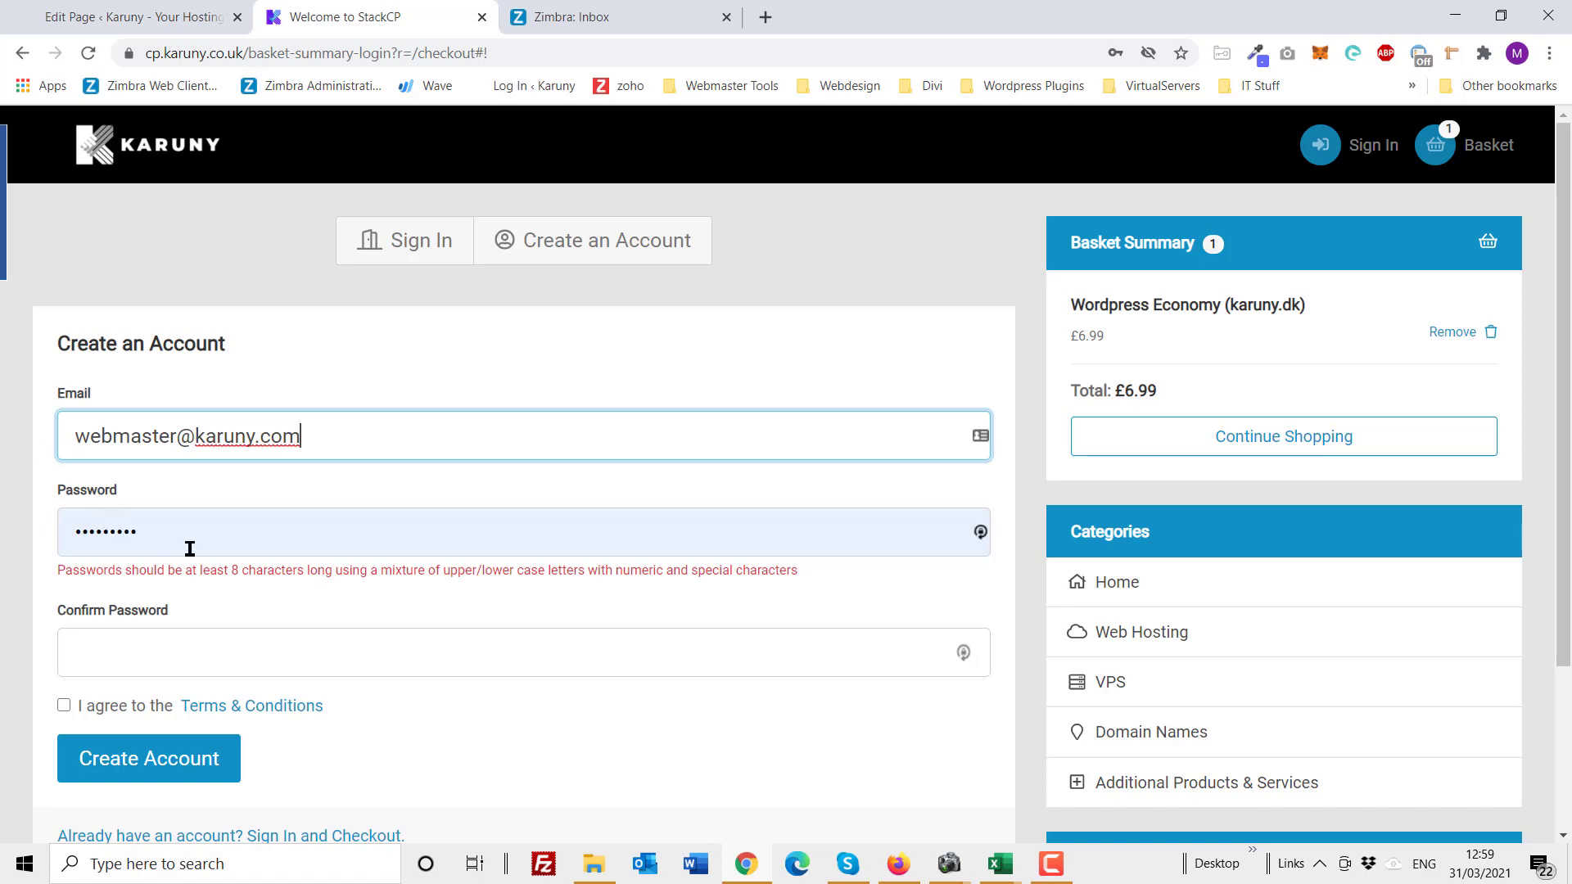
{"action": "left_click_drag", "start_coordinate": [224, 527], "coordinate": [28, 533]}
{"action": "type", "text": "K"}
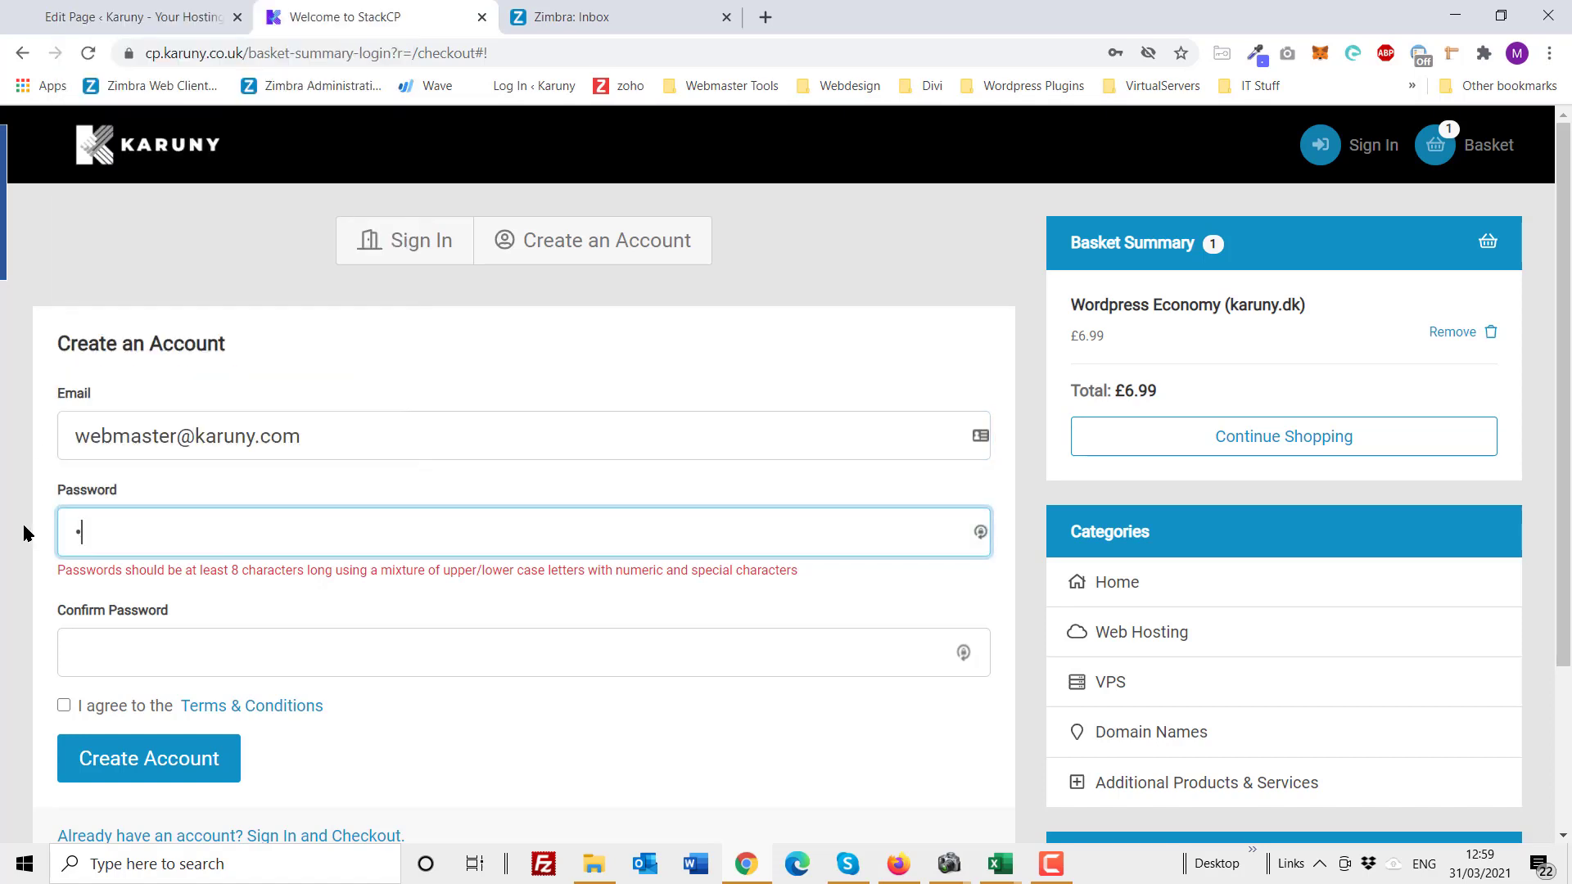
{"action": "type", "text": "••••••••••"}
Step: Confirm the password, accept the Terms & Conditions and submit the registration
{"action": "left_click", "coordinate": [98, 655]}
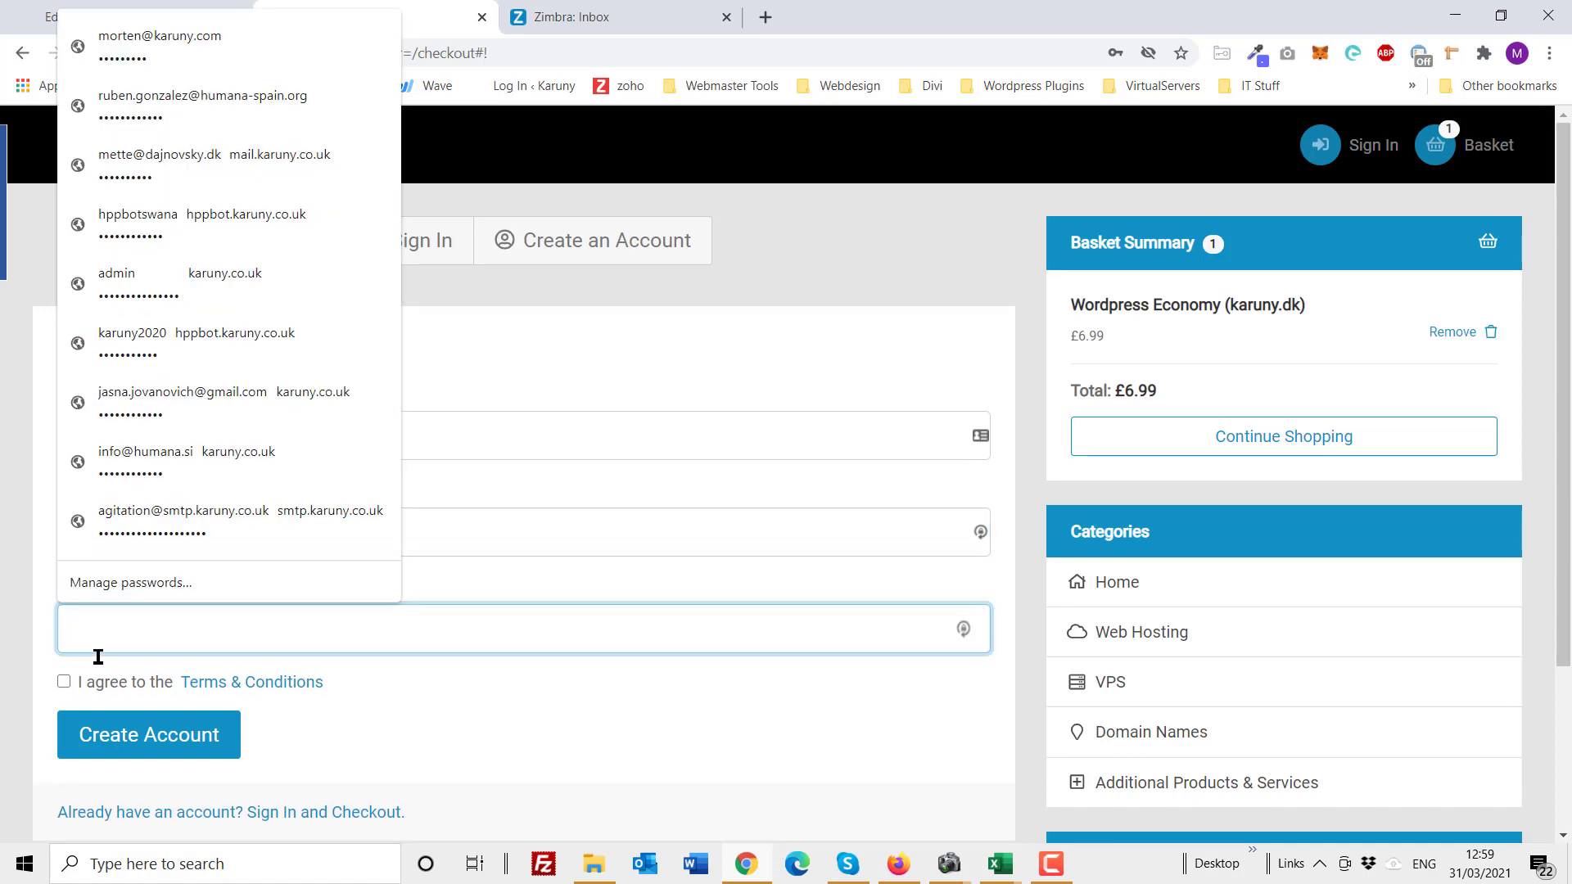
{"action": "type", "text": "••••••"}
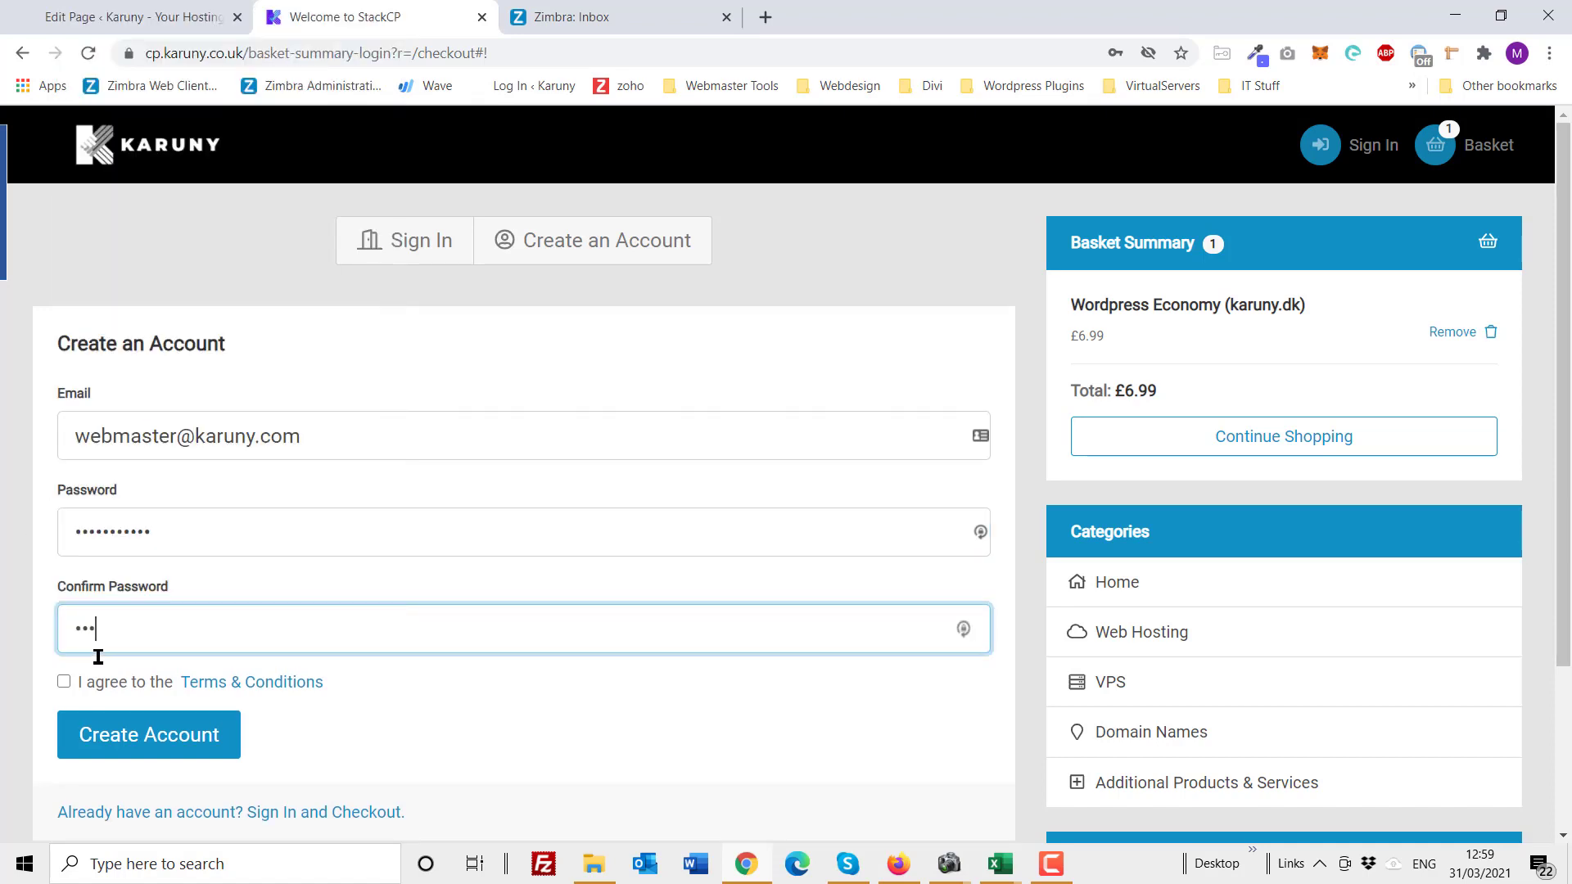
{"action": "type", "text": "•••••"}
{"action": "left_click", "coordinate": [63, 681]}
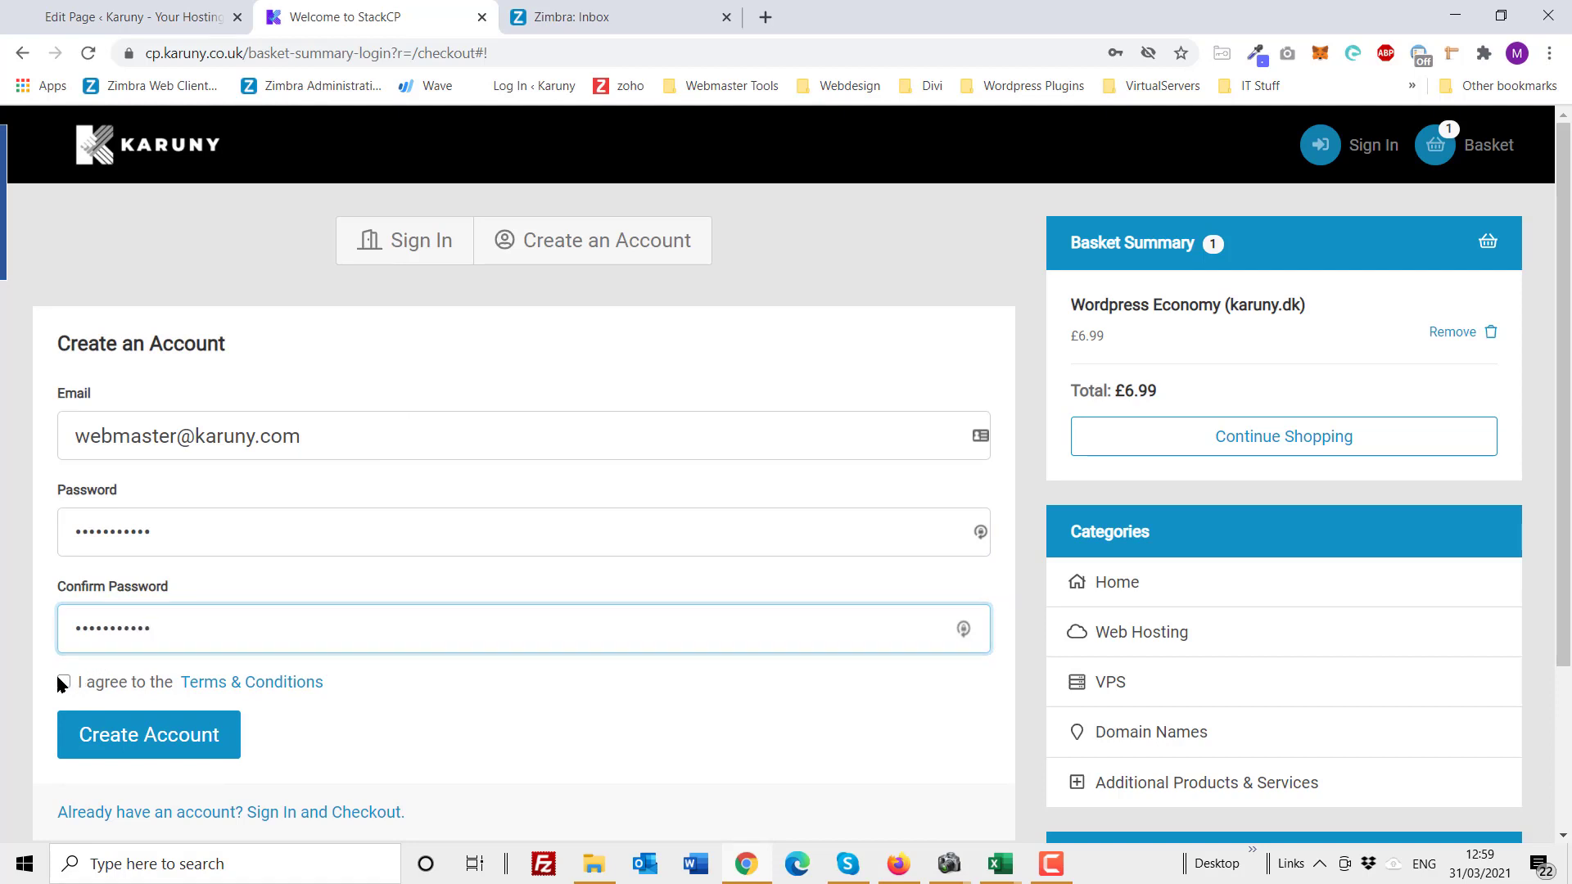
{"action": "scroll", "coordinate": [468, 702], "scroll_direction": "down", "scroll_amount": 1}
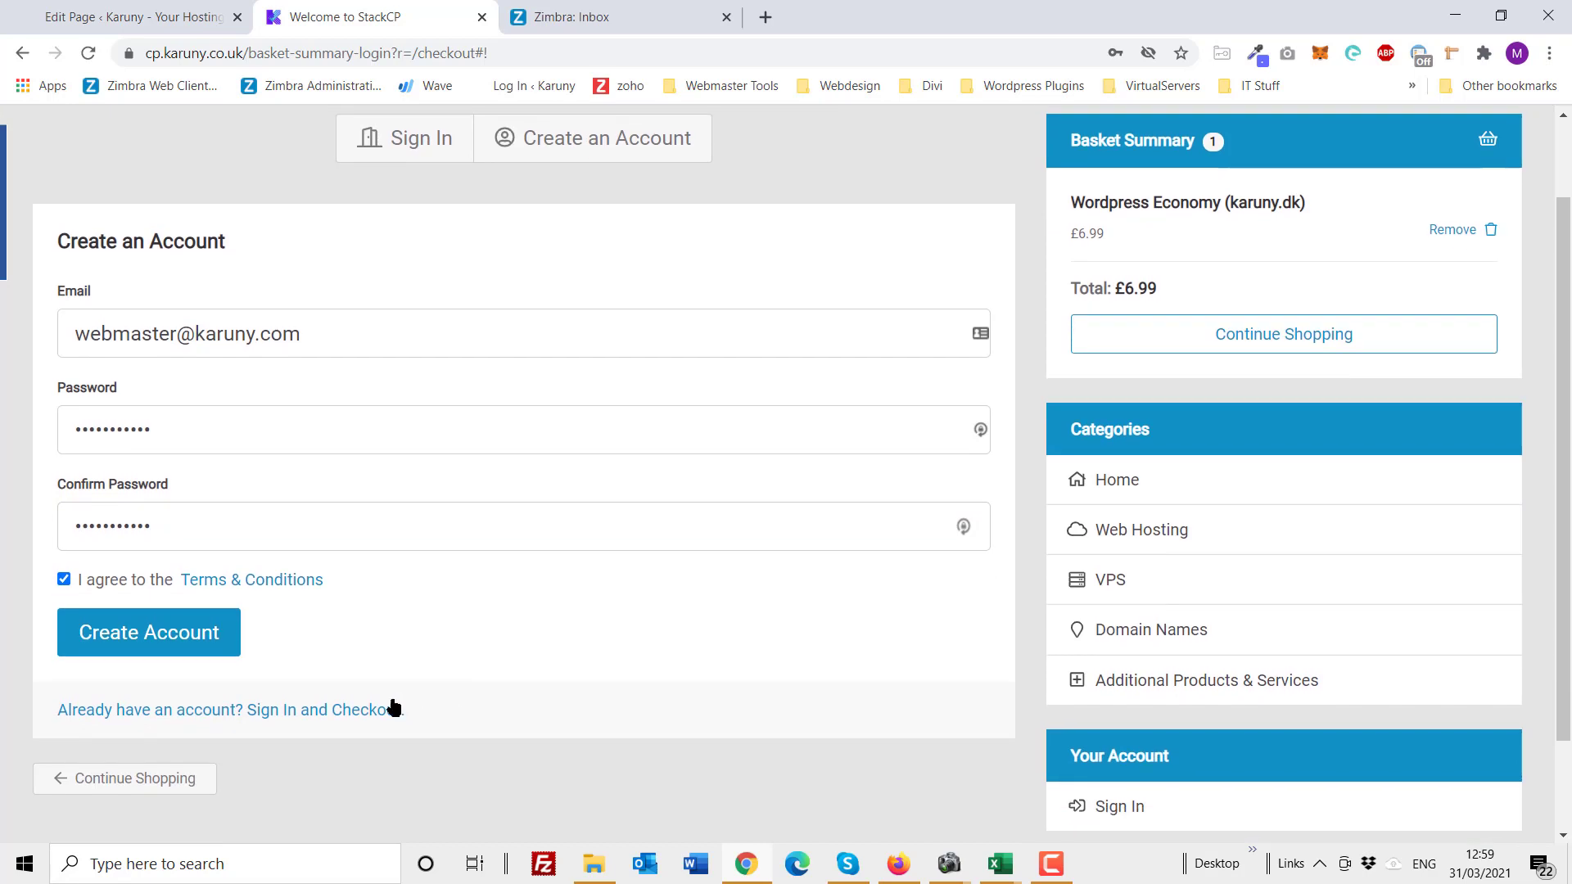
{"action": "left_click", "coordinate": [169, 642]}
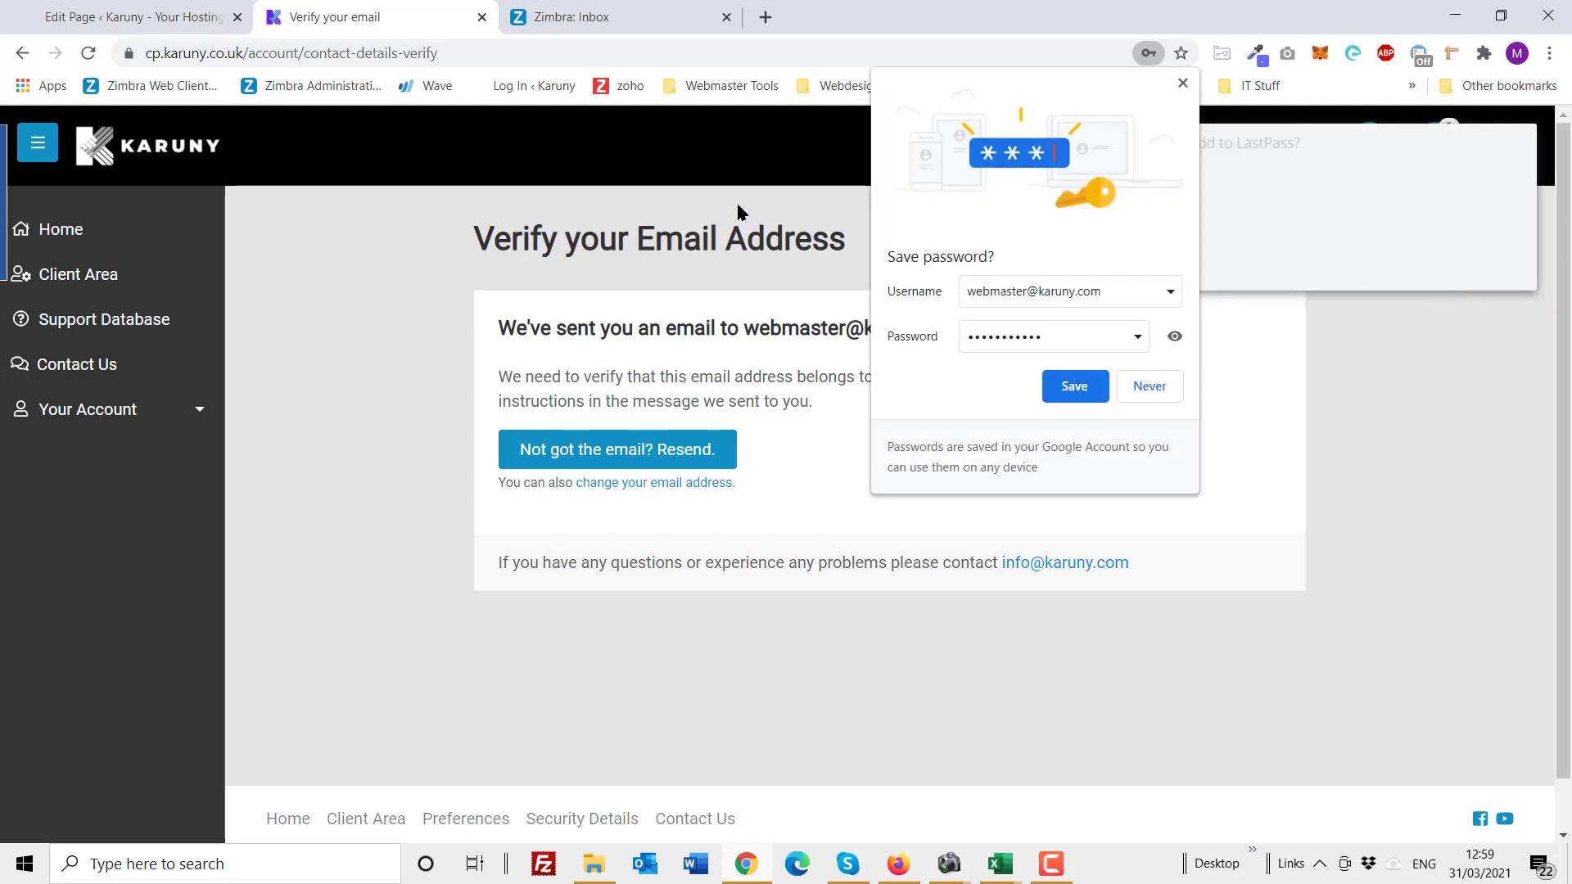
Step: Switch to the Zimbra: Inbox tab to check for Karuny's verification email
{"action": "left_click", "coordinate": [648, 18]}
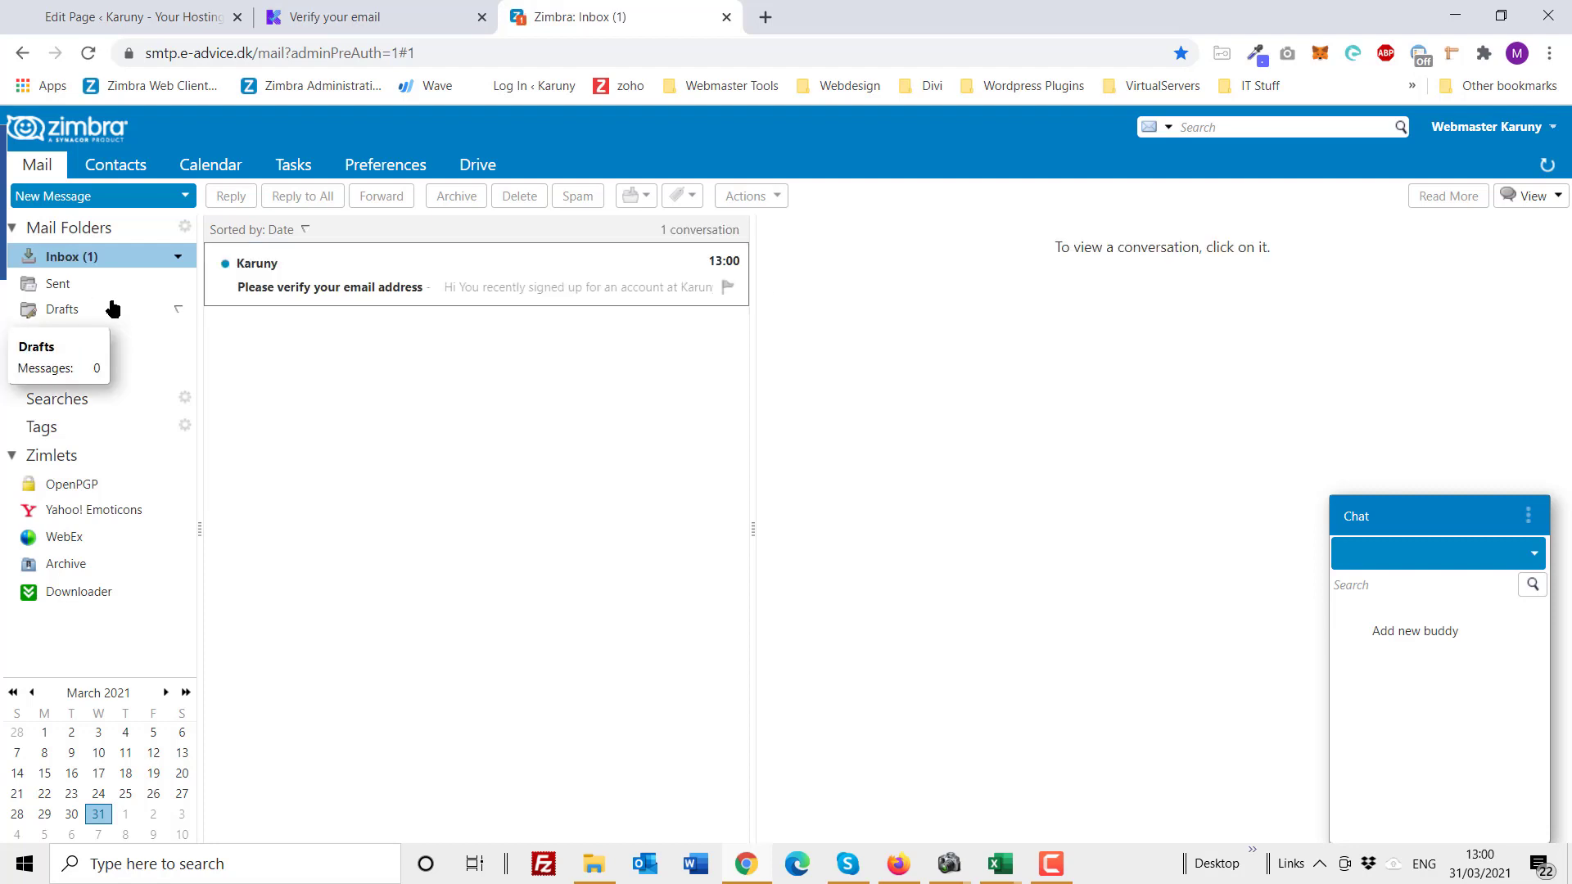
Step: Open Karuny's 'Please verify your email address' message and follow its verification link
{"action": "left_click", "coordinate": [347, 290]}
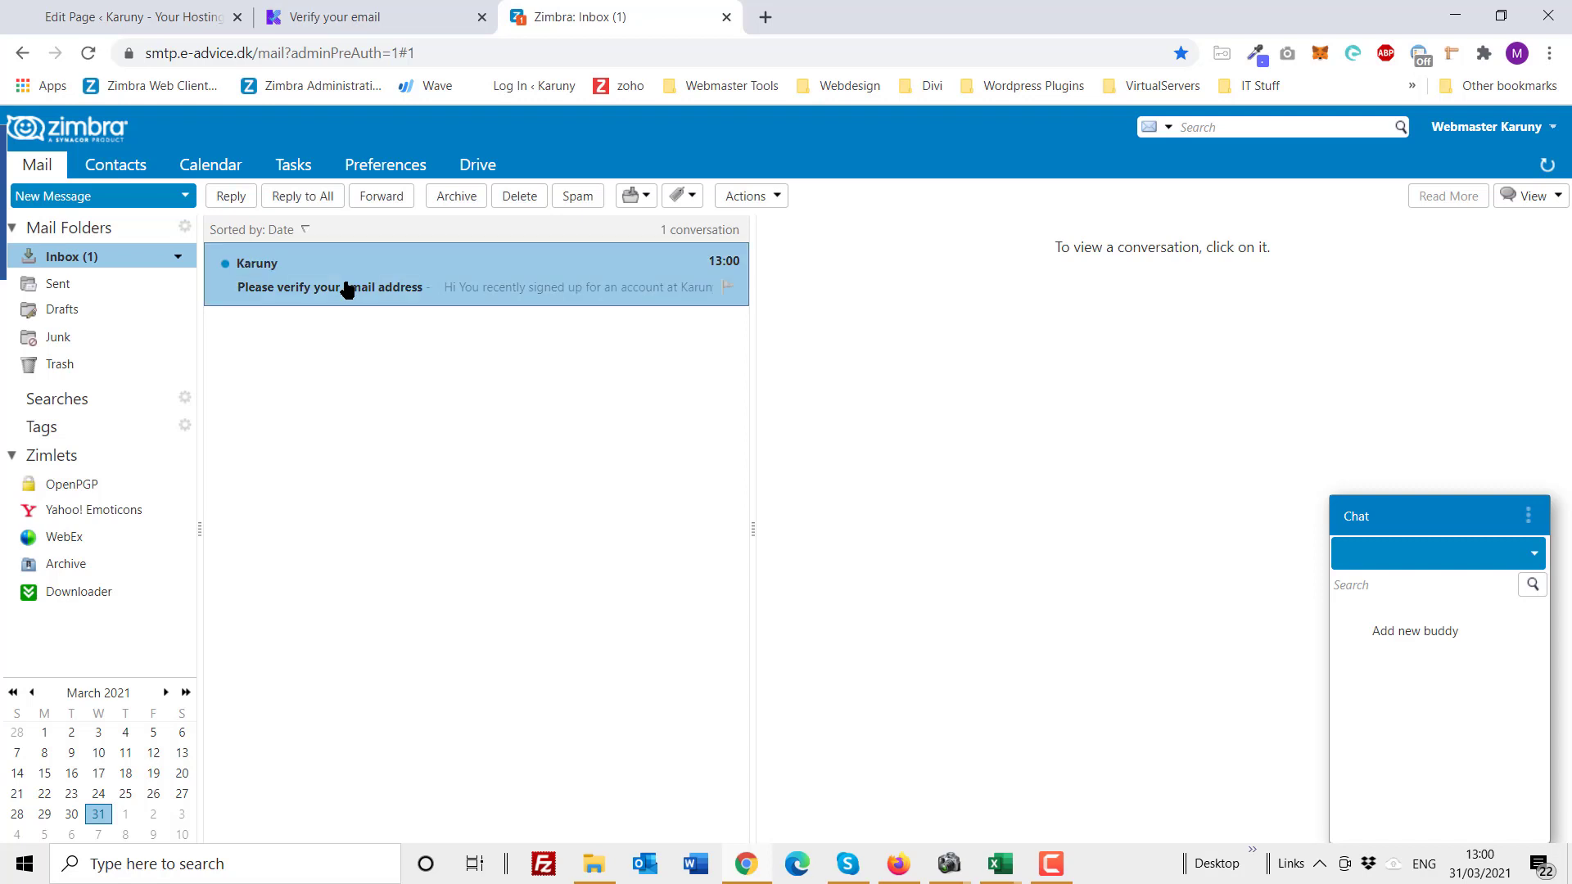
{"action": "scroll", "coordinate": [1107, 617], "scroll_direction": "down", "scroll_amount": 2}
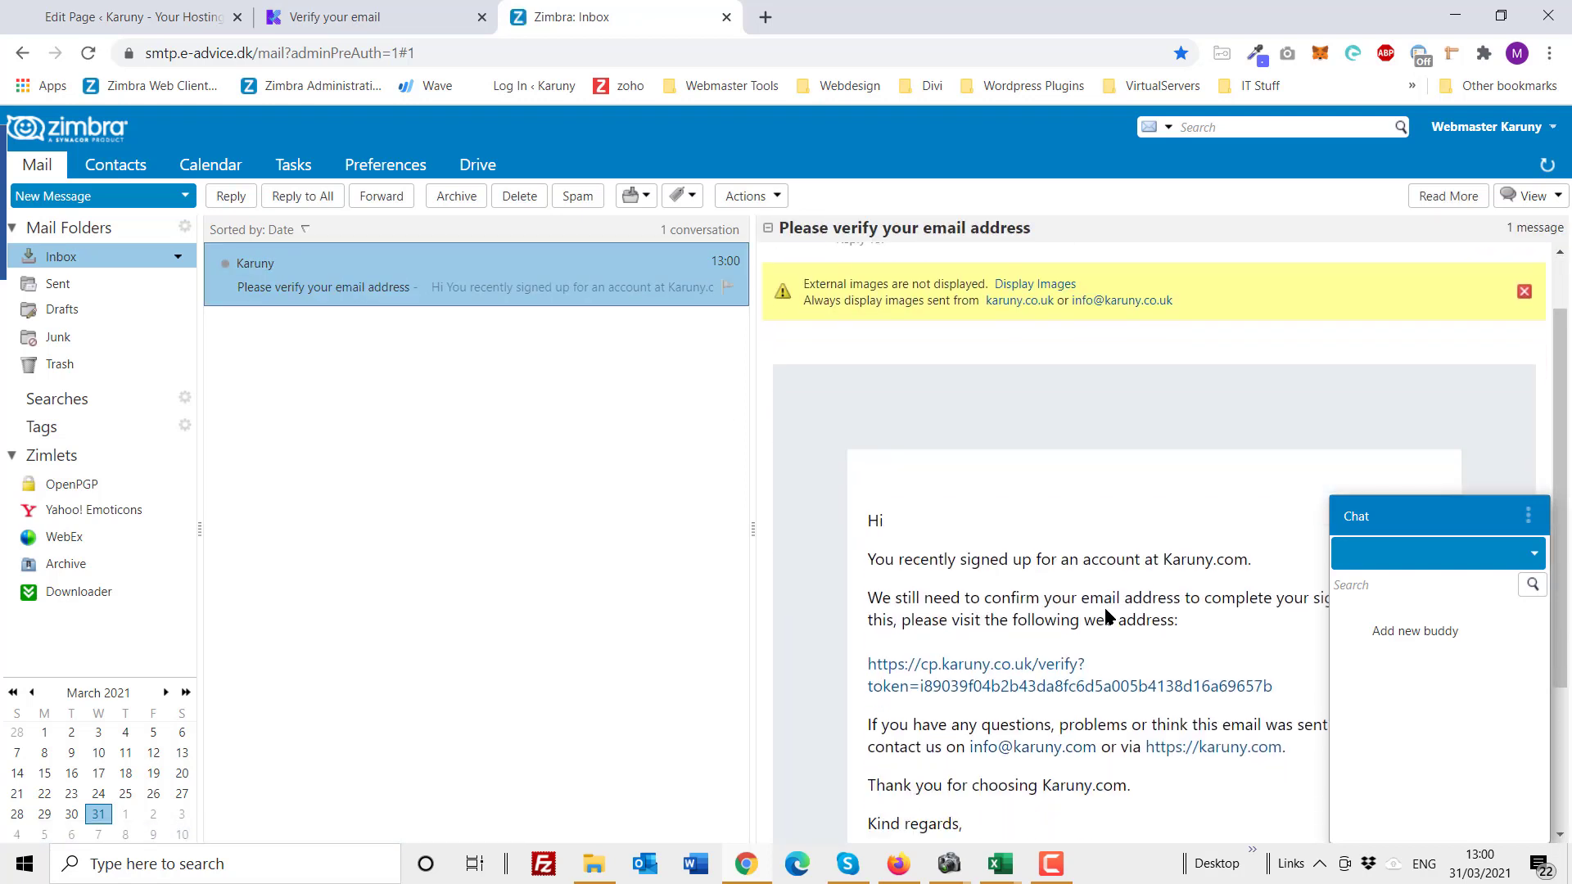
{"action": "left_click", "coordinate": [1036, 666]}
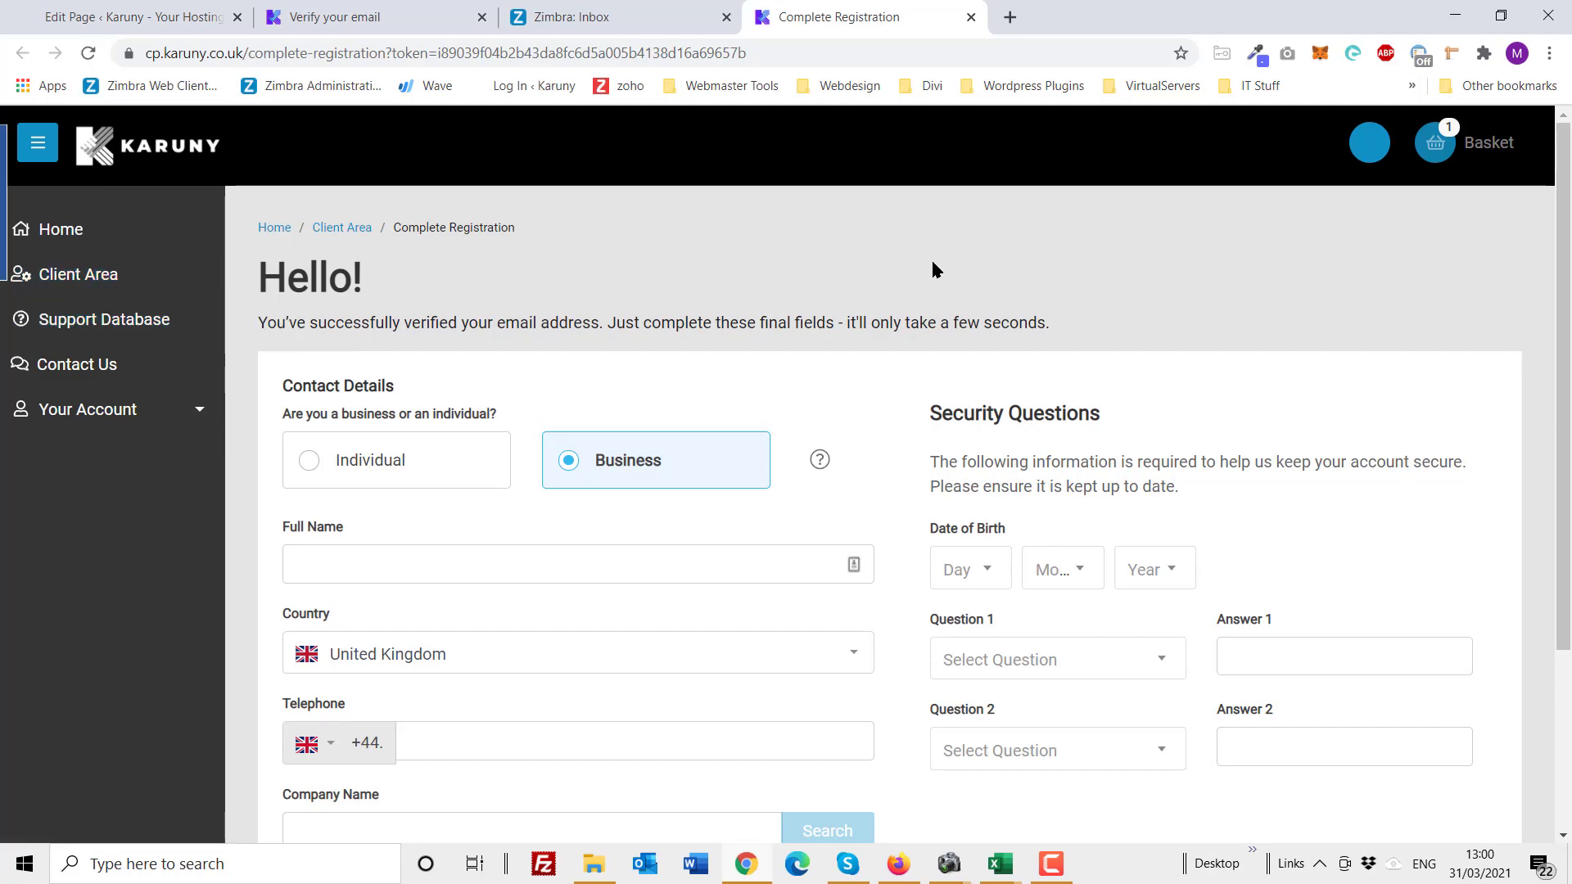
Step: Check the basket contents and close the basket summary
{"action": "scroll", "coordinate": [933, 264], "scroll_direction": "down", "scroll_amount": 2}
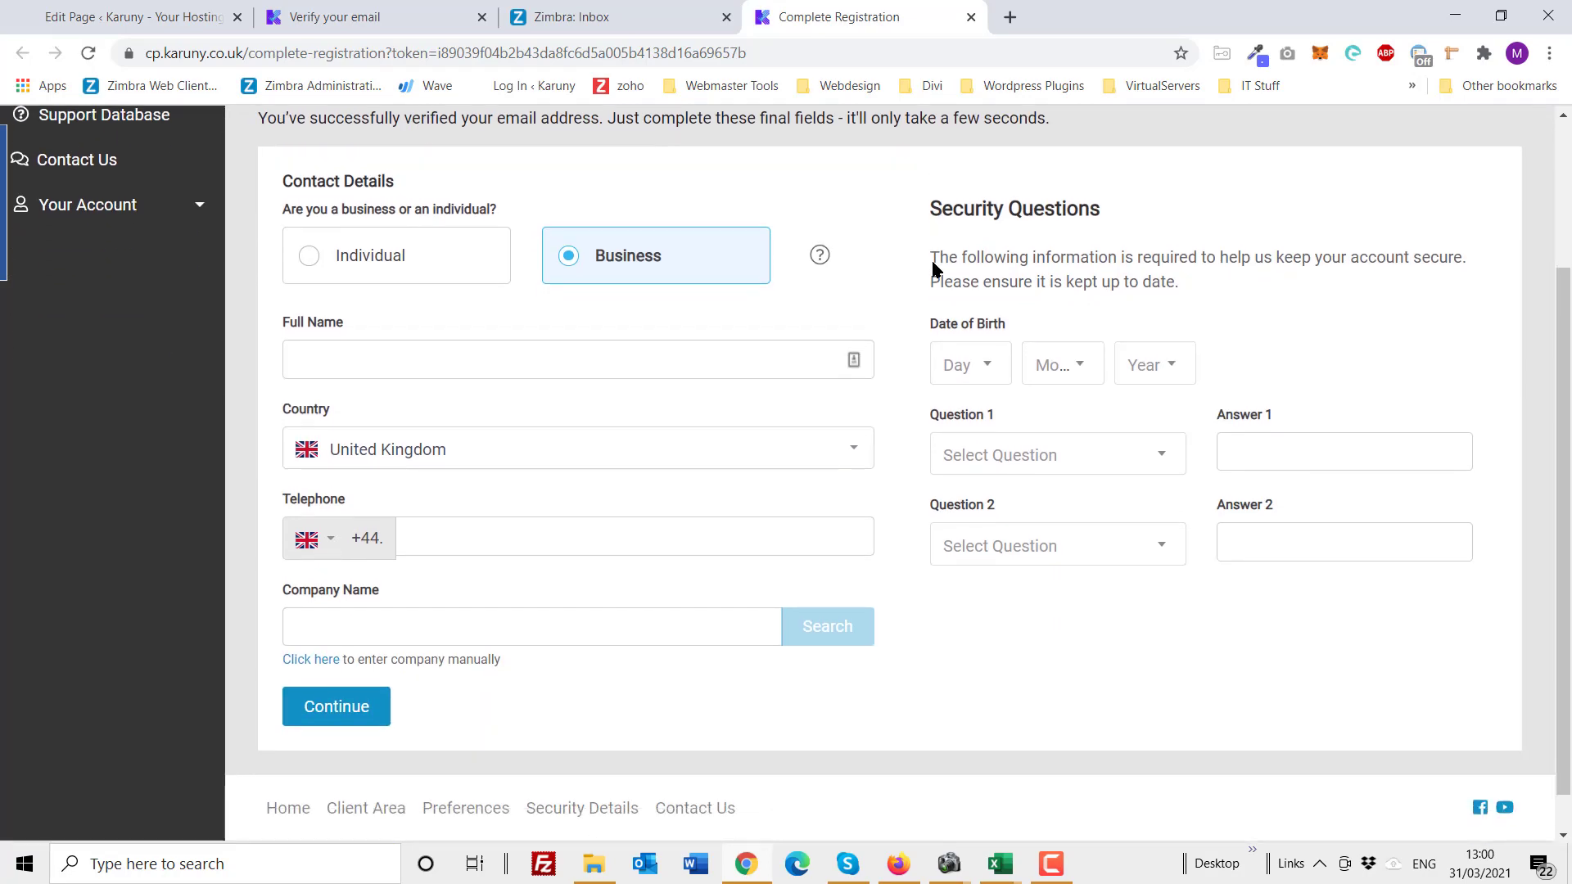
{"action": "scroll", "coordinate": [933, 264], "scroll_direction": "up", "scroll_amount": 2}
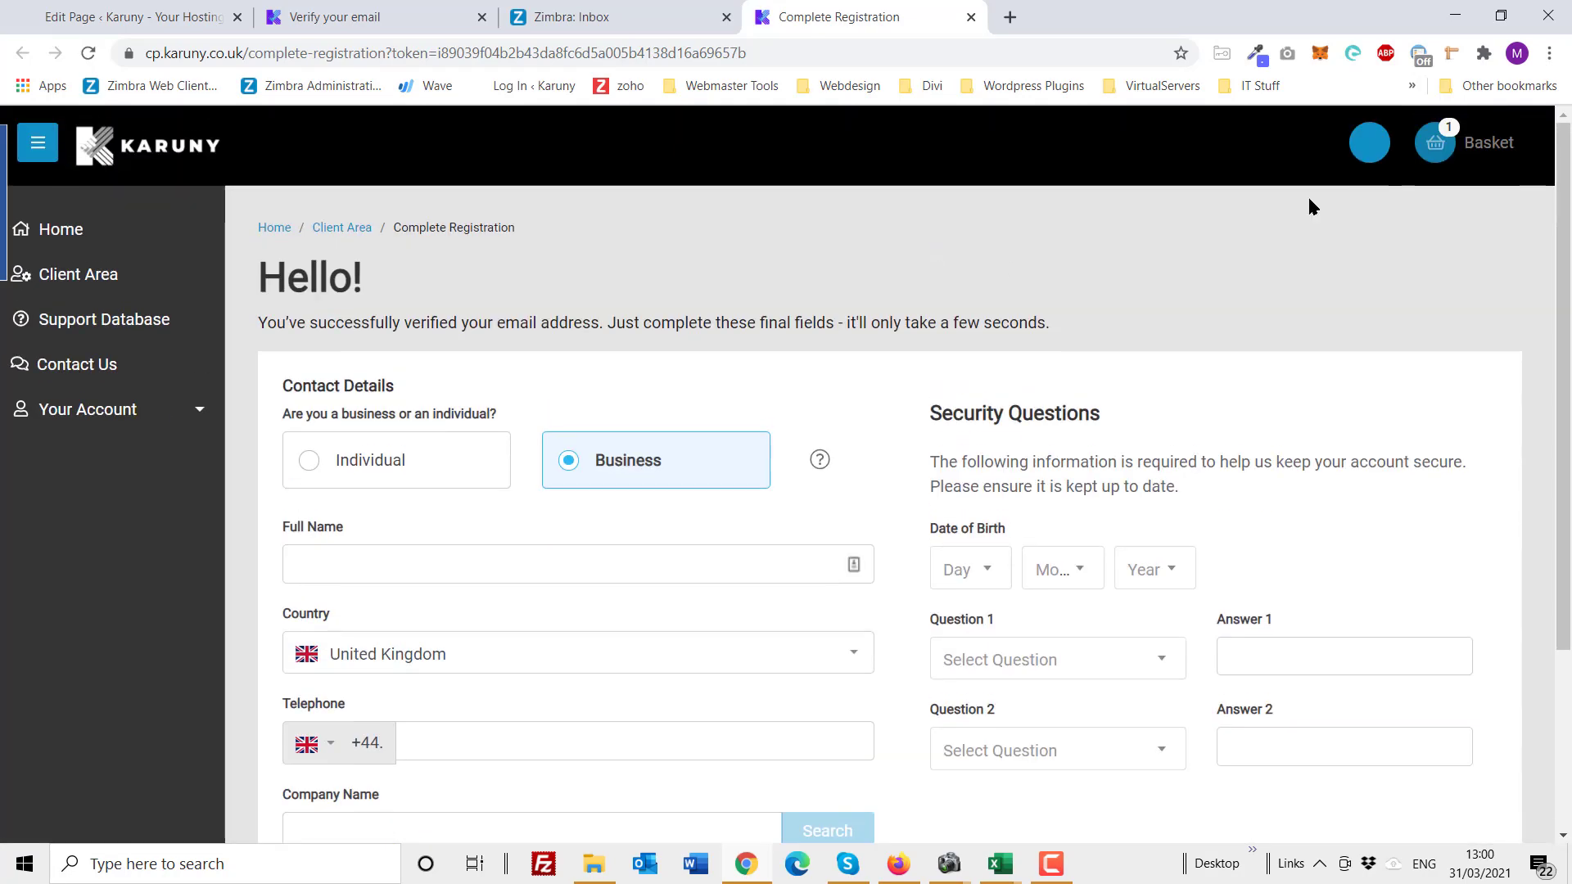
{"action": "left_click", "coordinate": [1436, 152]}
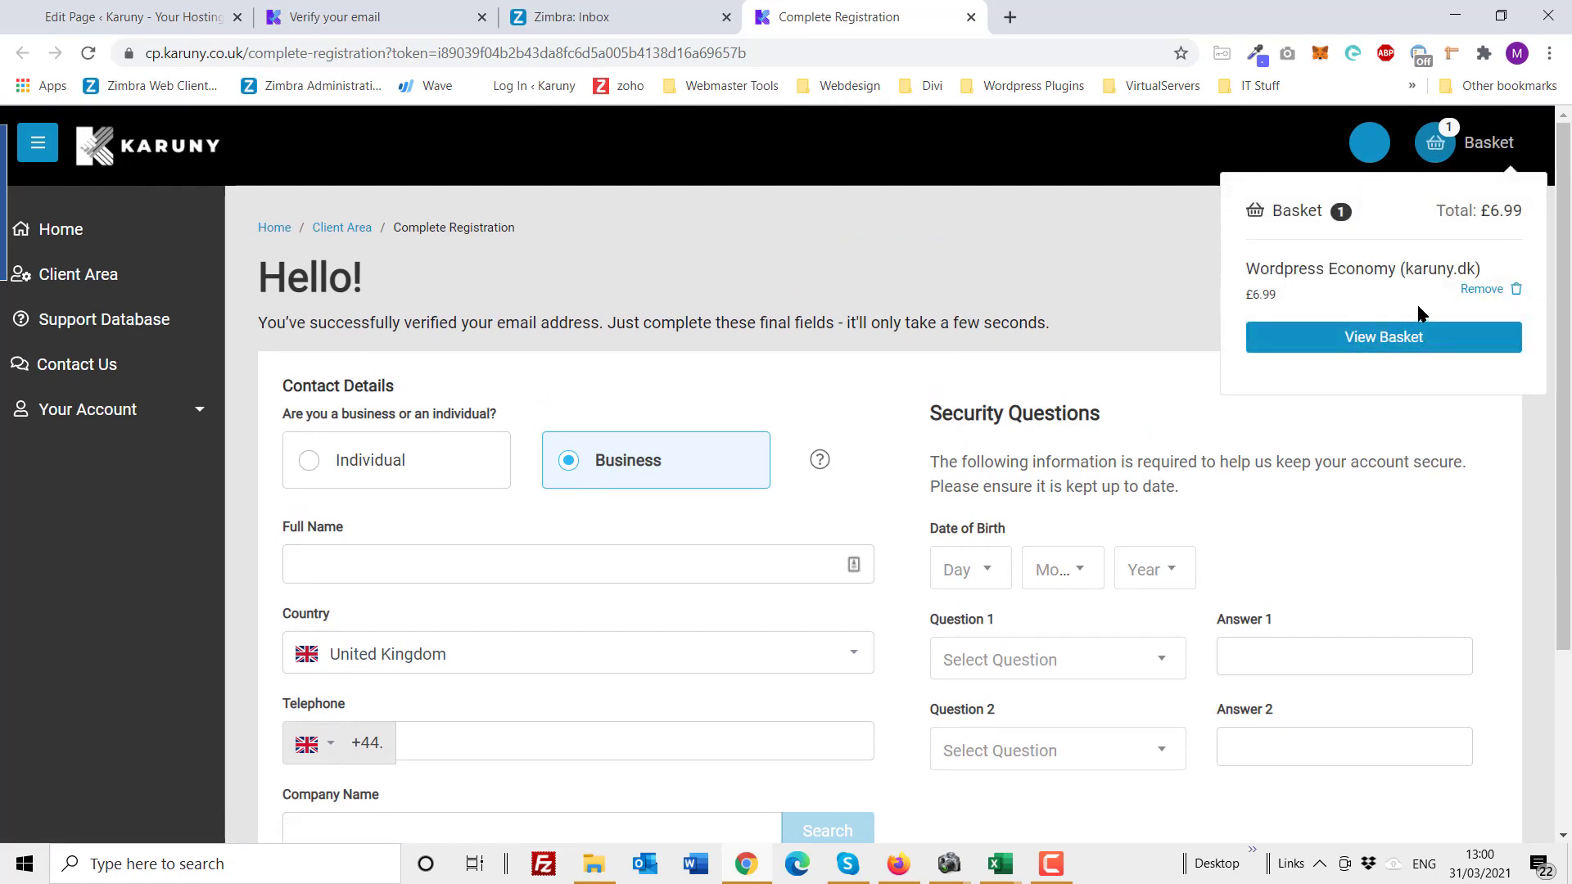
{"action": "left_click", "coordinate": [666, 274]}
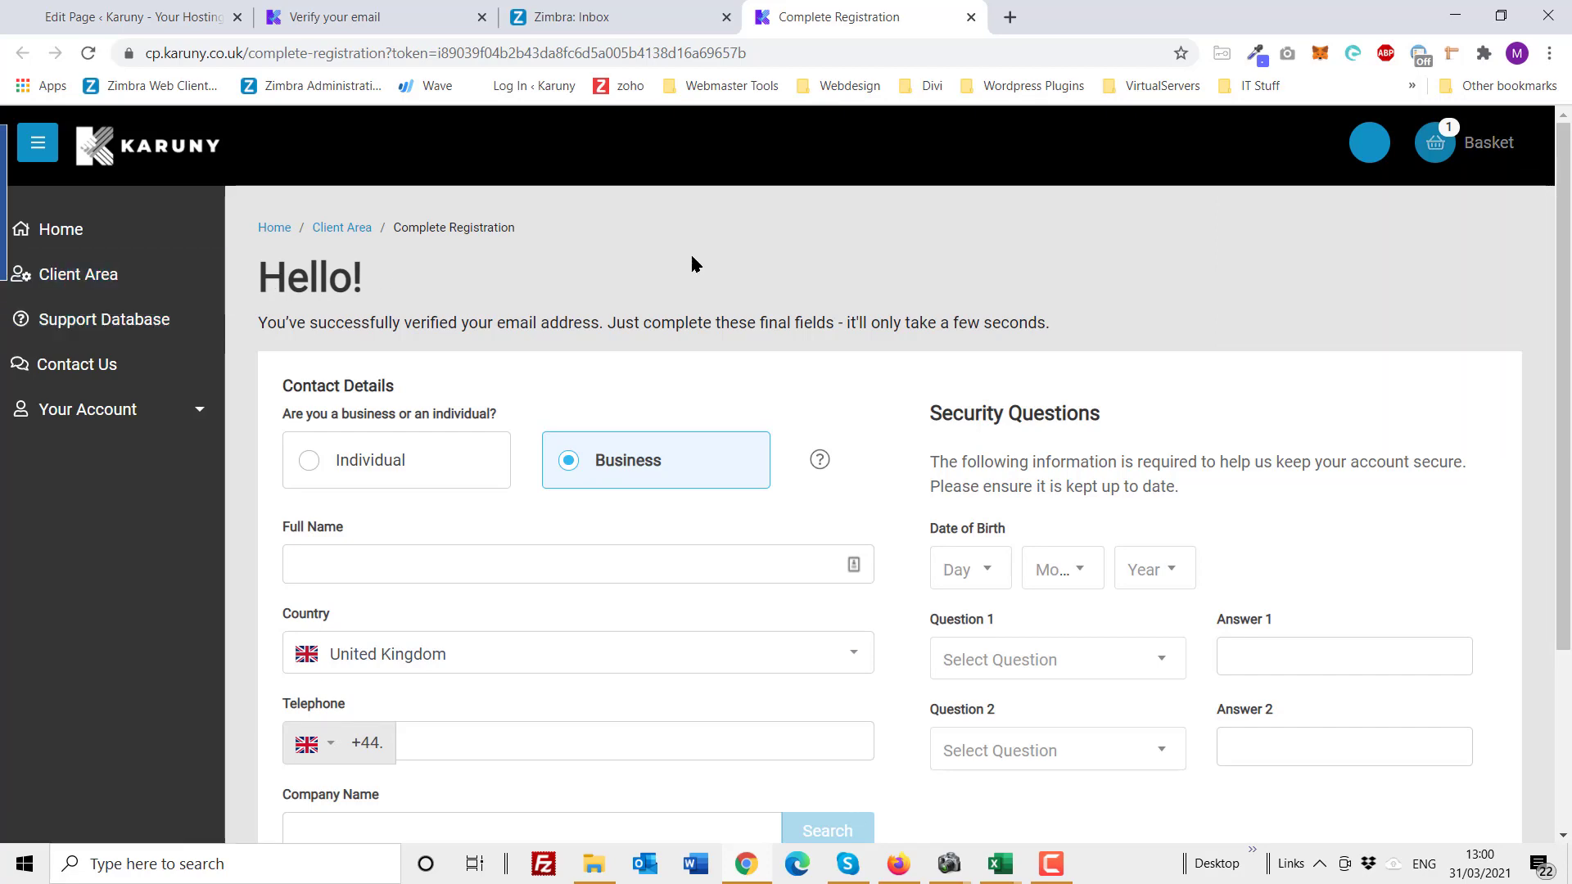
Step: Register as an Individual, then enter the contact's full name and telephone number
{"action": "scroll", "coordinate": [692, 258], "scroll_direction": "down", "scroll_amount": 1}
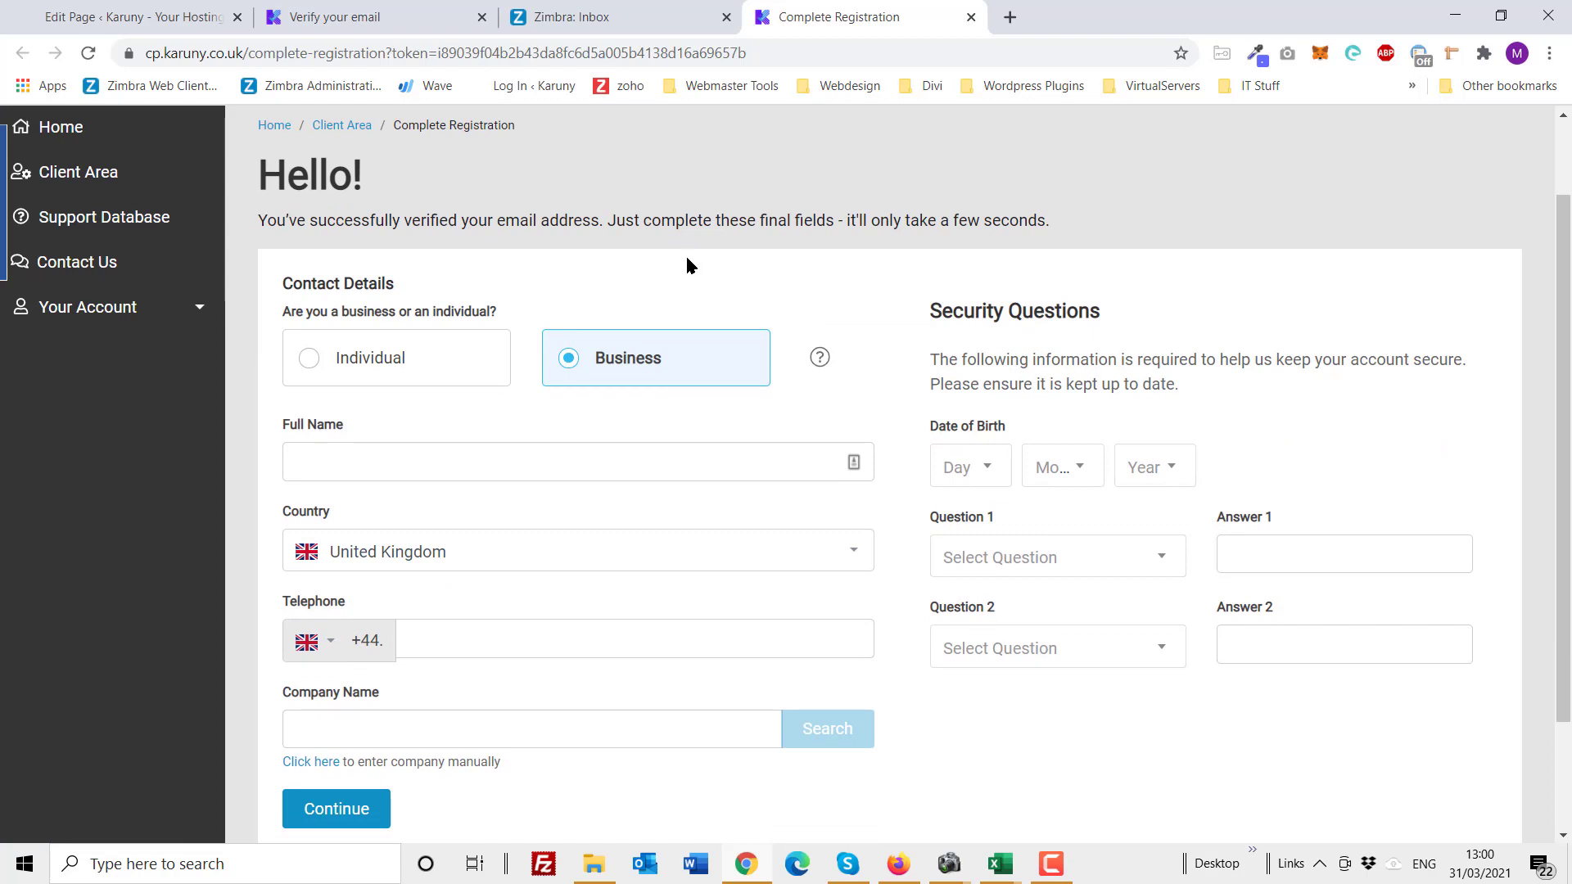
{"action": "left_click", "coordinate": [308, 359]}
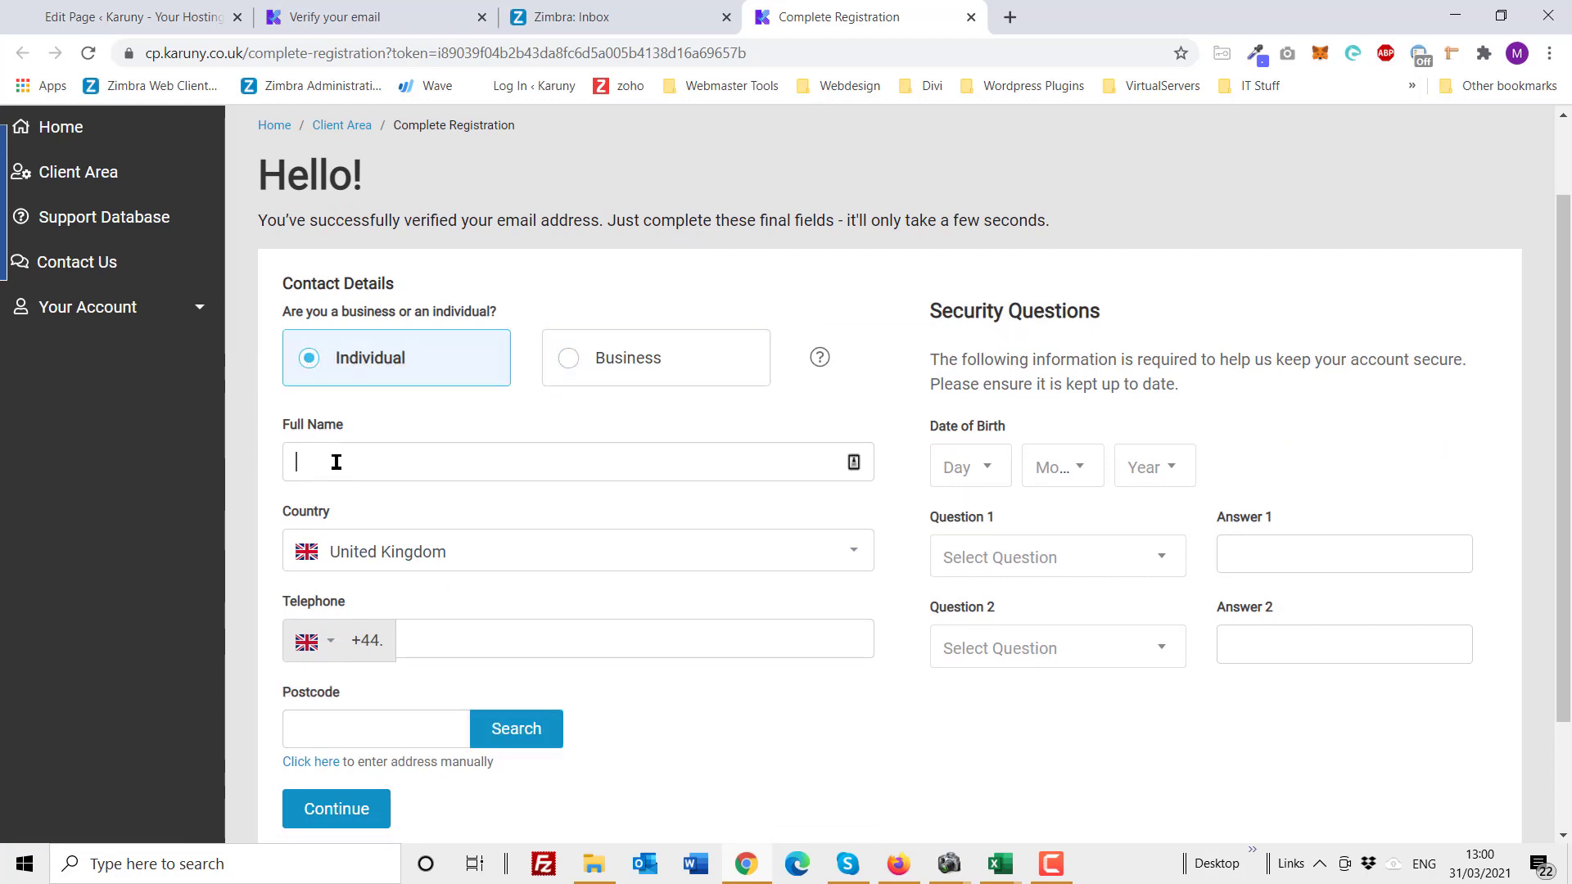
{"action": "left_click", "coordinate": [336, 463]}
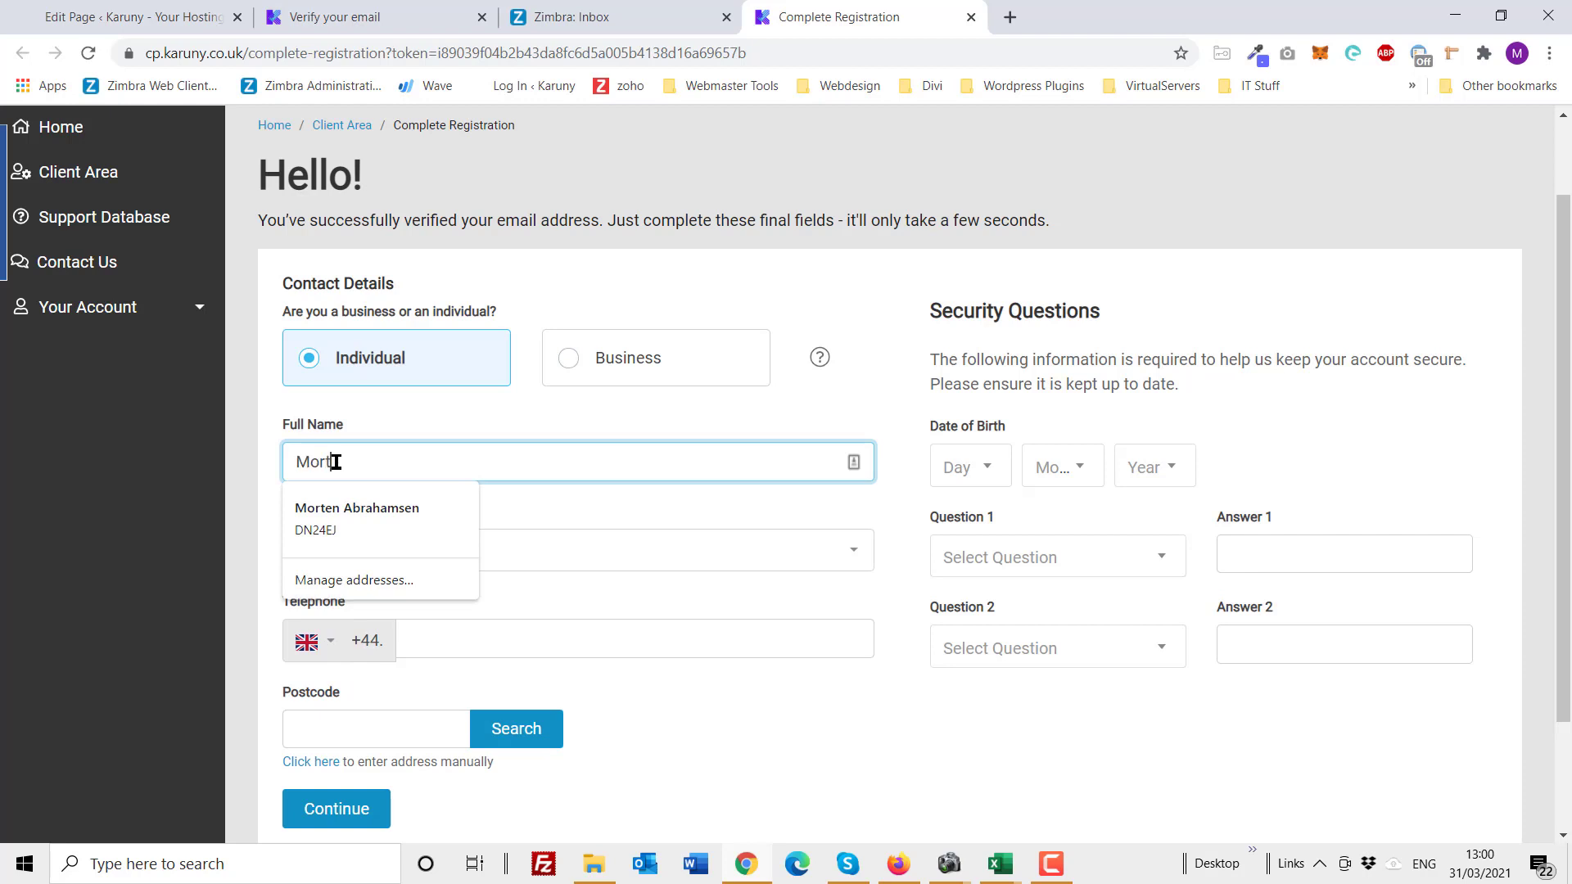
{"action": "left_click", "coordinate": [610, 438]}
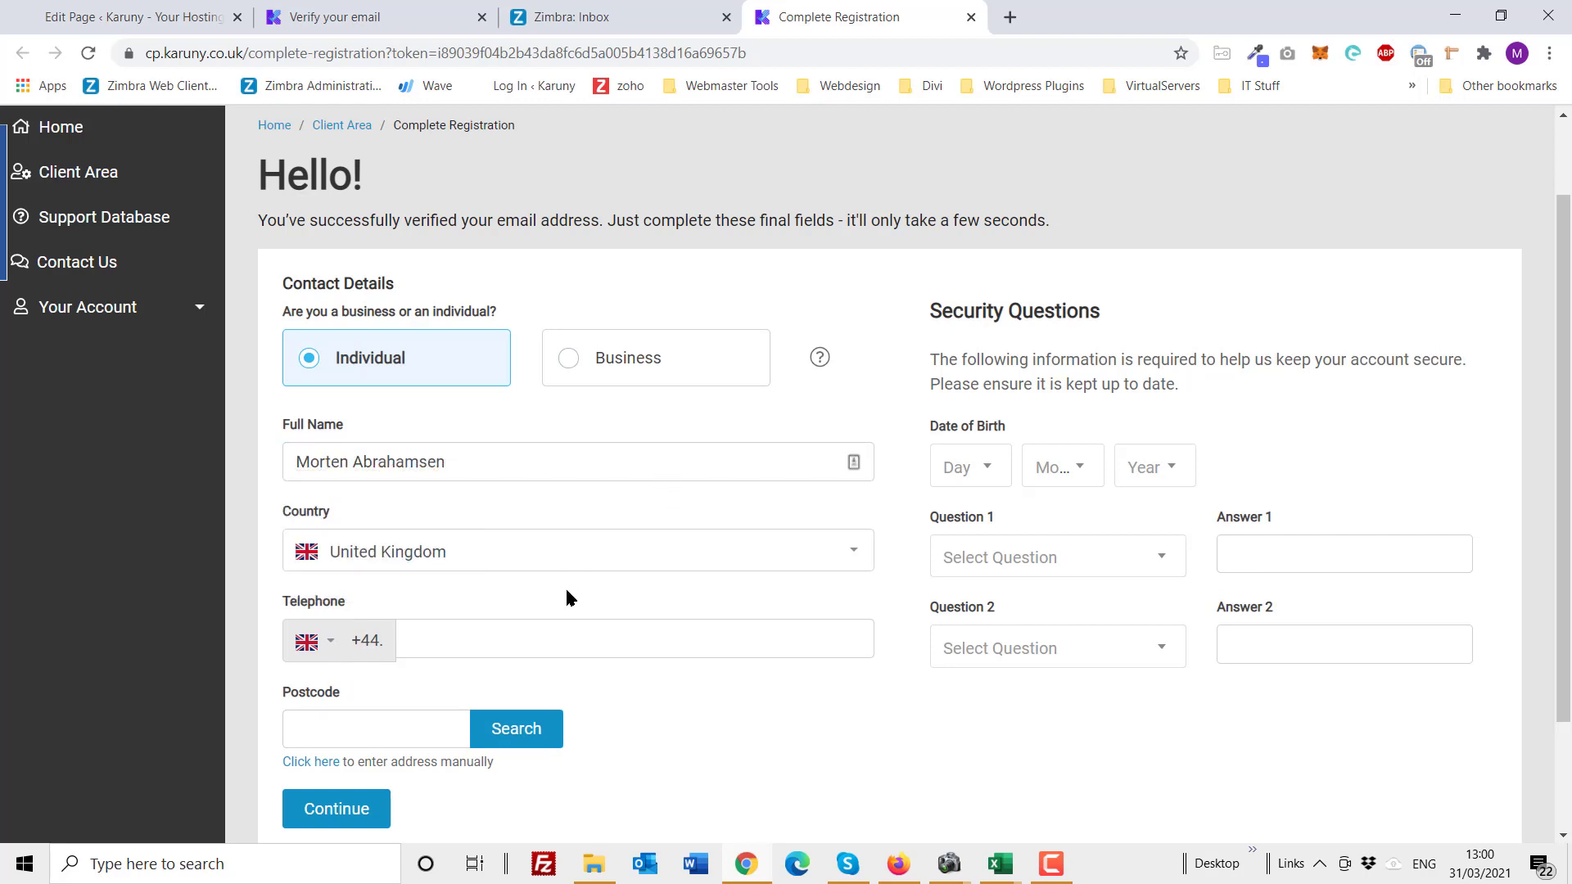
{"action": "left_click", "coordinate": [571, 645]}
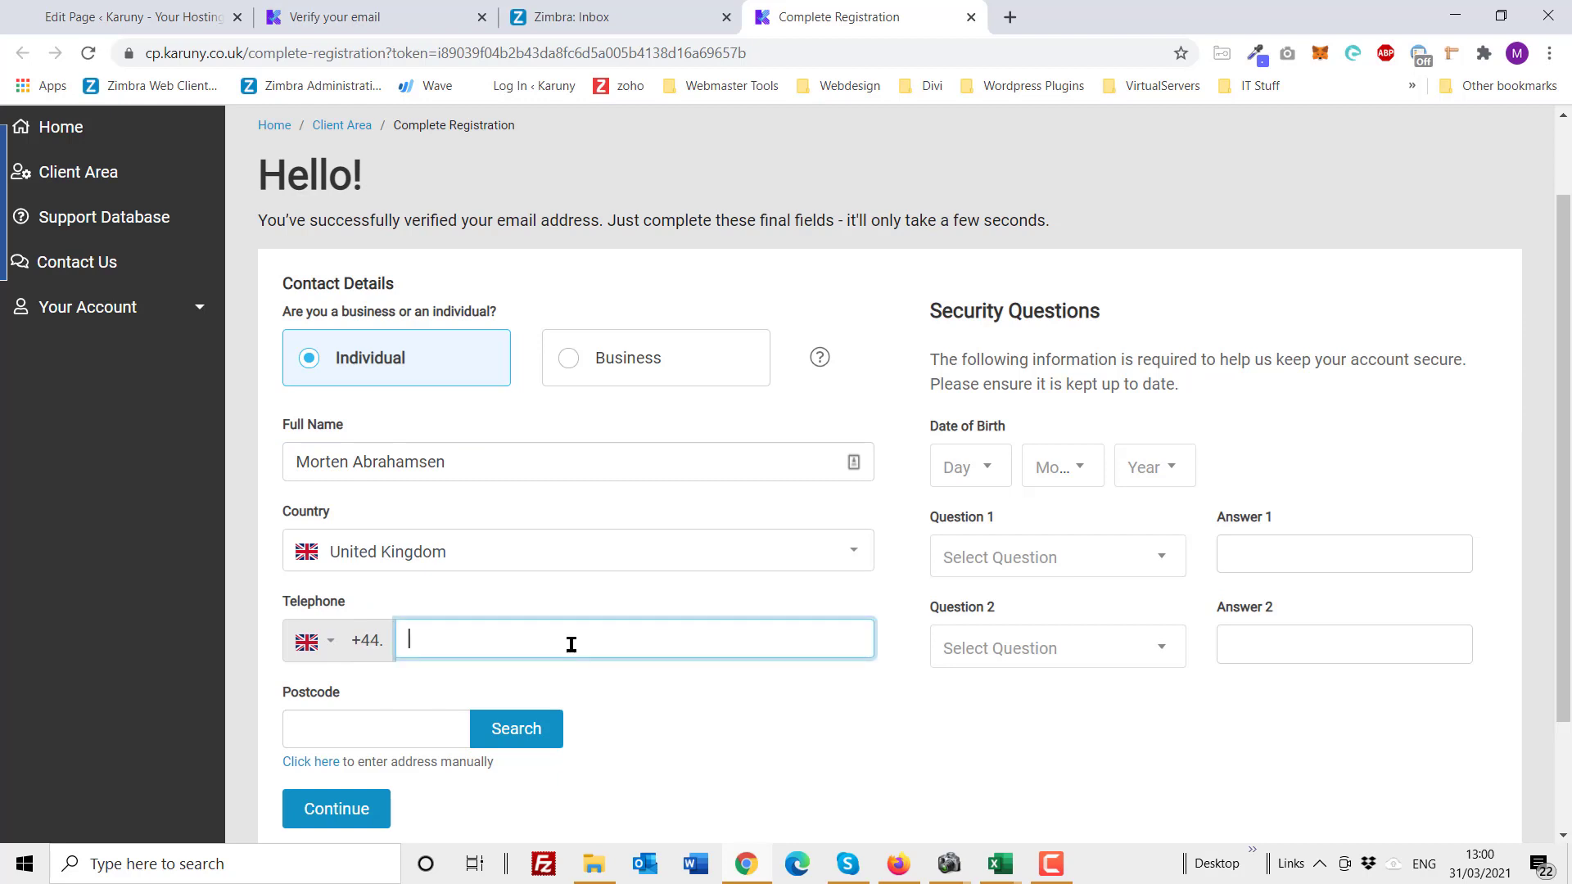
Step: Set the date of birth to 01 Feb and the birth year
{"action": "left_click", "coordinate": [996, 474]}
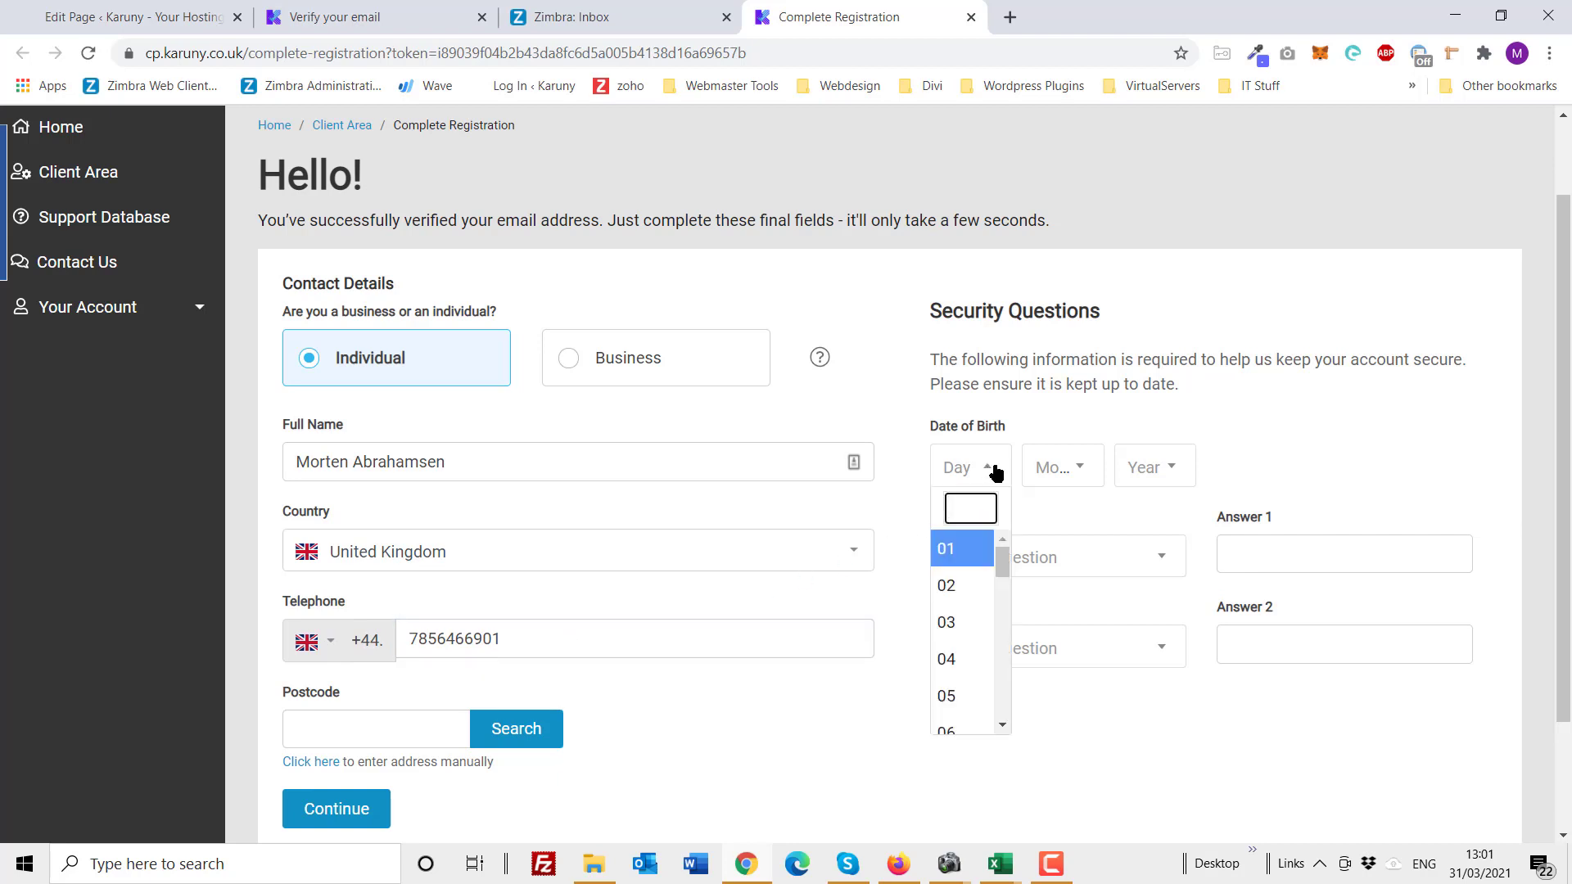
{"action": "left_click", "coordinate": [970, 557]}
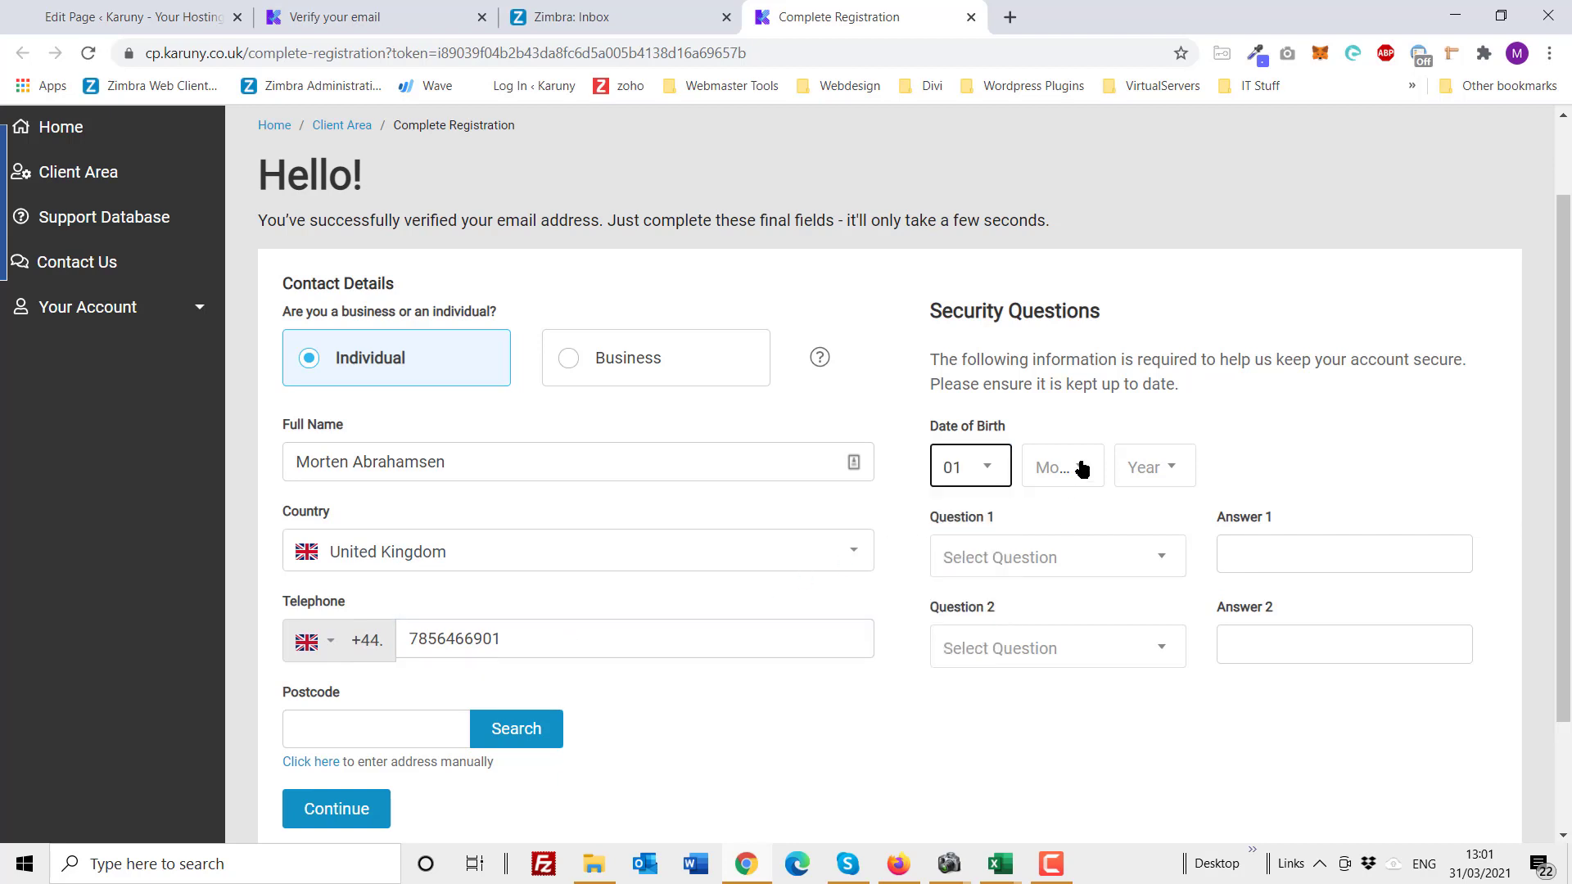
{"action": "left_click", "coordinate": [1081, 469]}
{"action": "left_click", "coordinate": [1062, 583]}
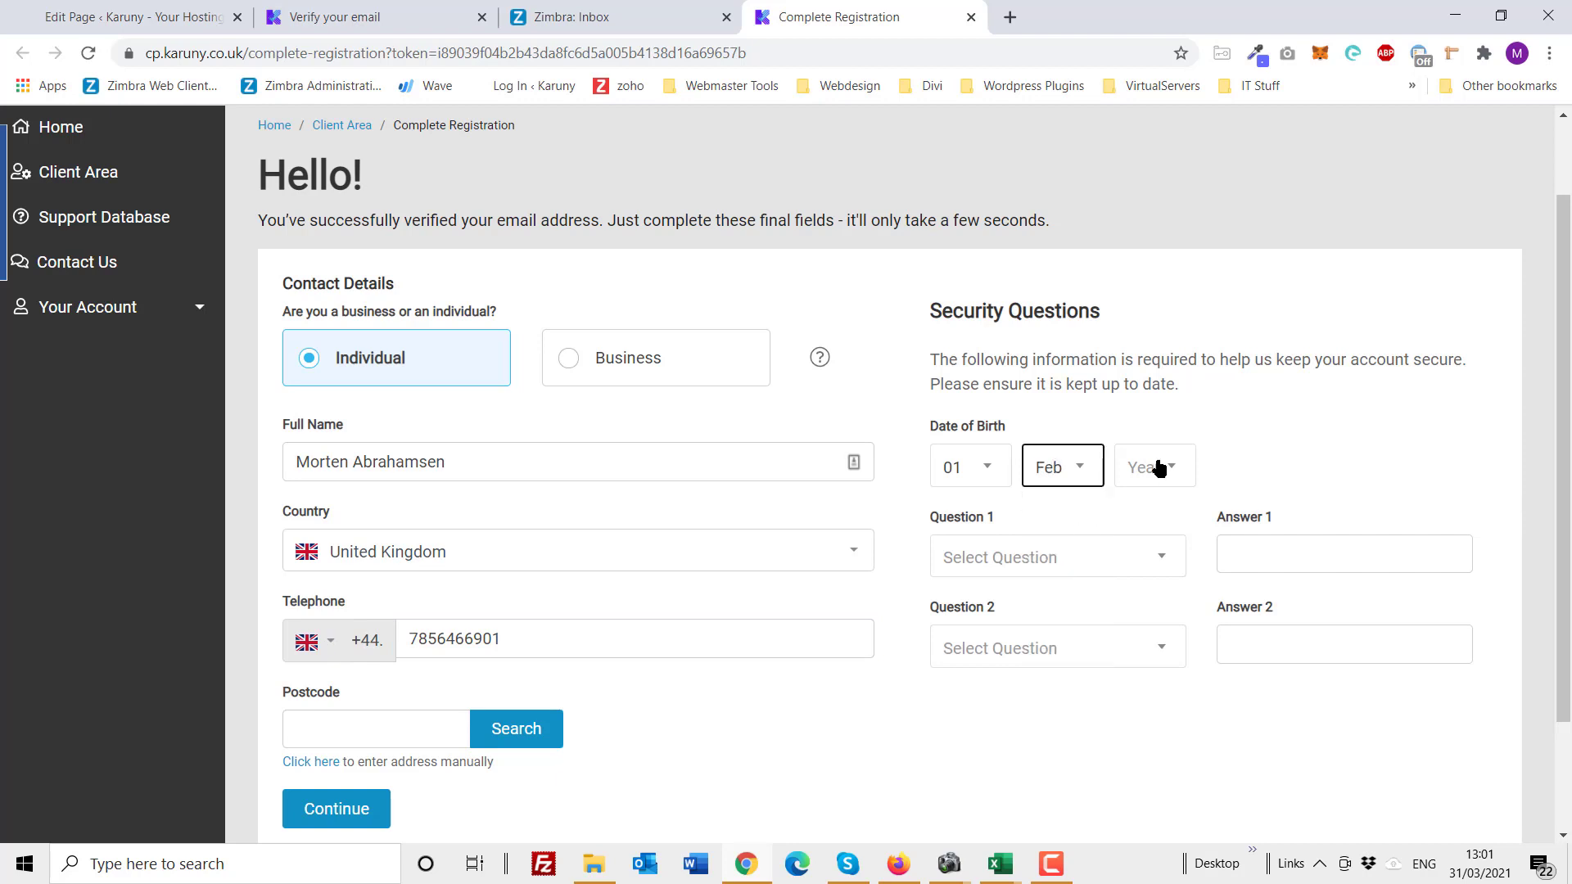
{"action": "left_click", "coordinate": [1146, 467]}
{"action": "scroll", "coordinate": [1163, 639], "scroll_direction": "down", "scroll_amount": 10}
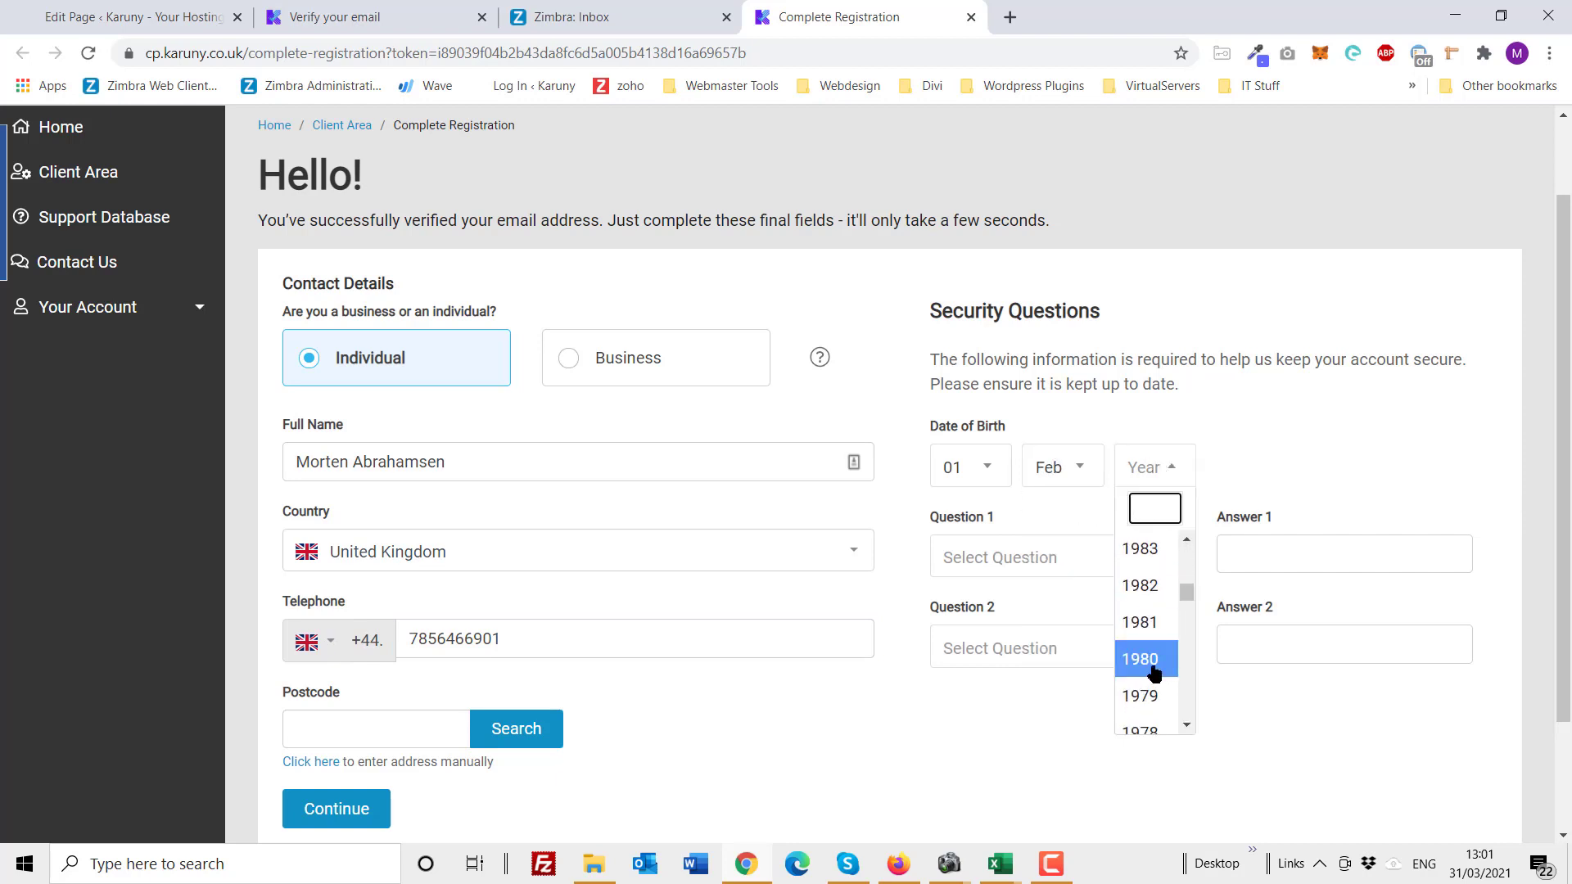
{"action": "left_click", "coordinate": [1146, 659]}
Step: Choose the first-job question as security question 1 and enter its answer
{"action": "left_click", "coordinate": [1020, 561]}
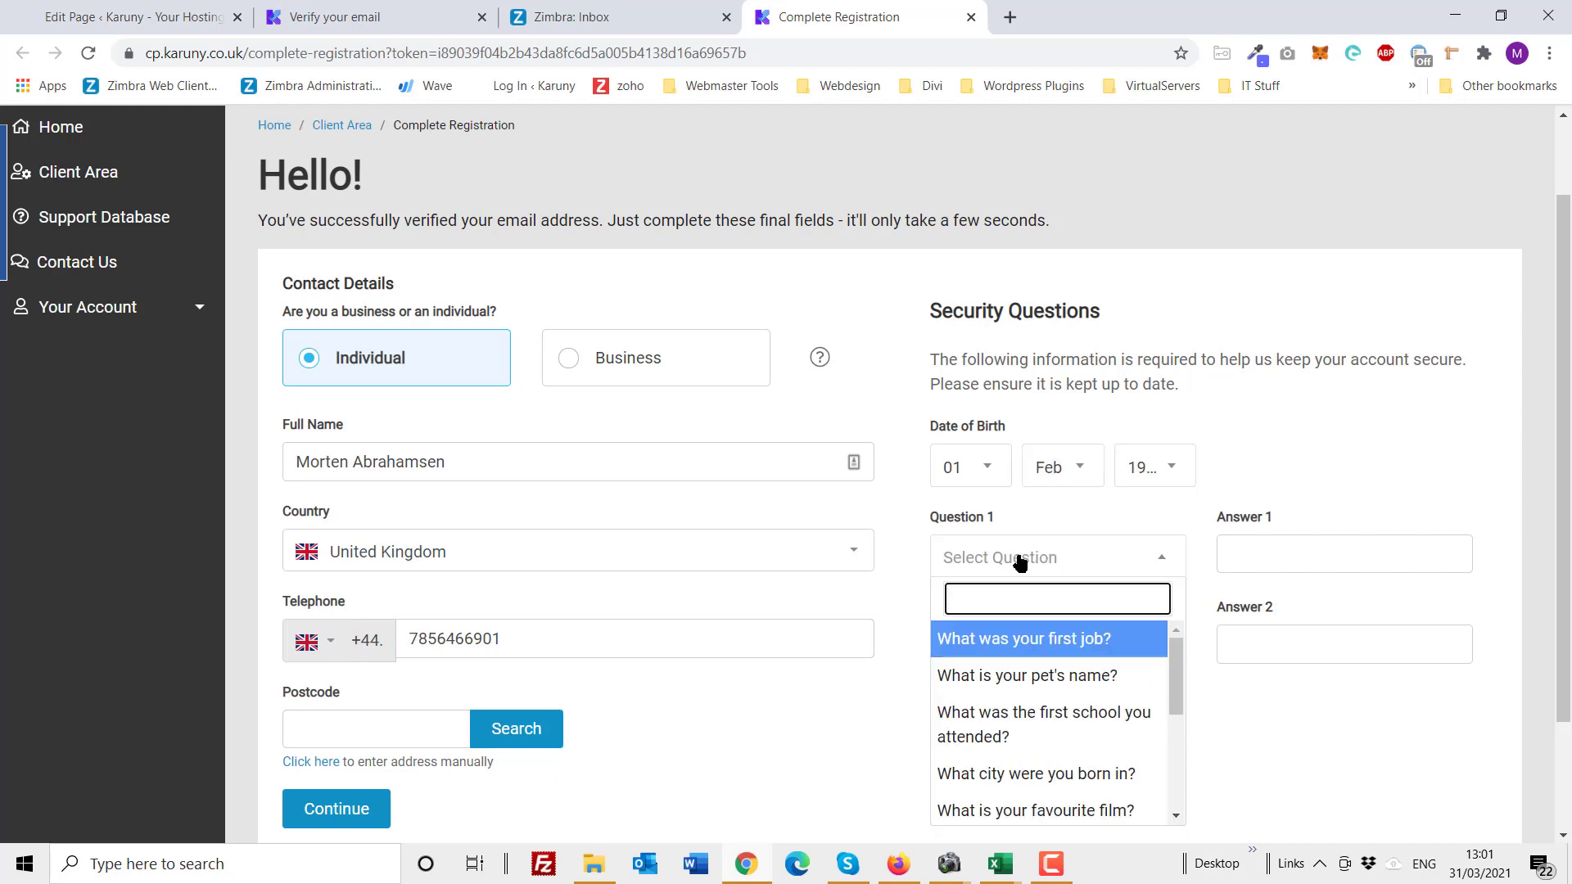
{"action": "left_click", "coordinate": [1042, 639]}
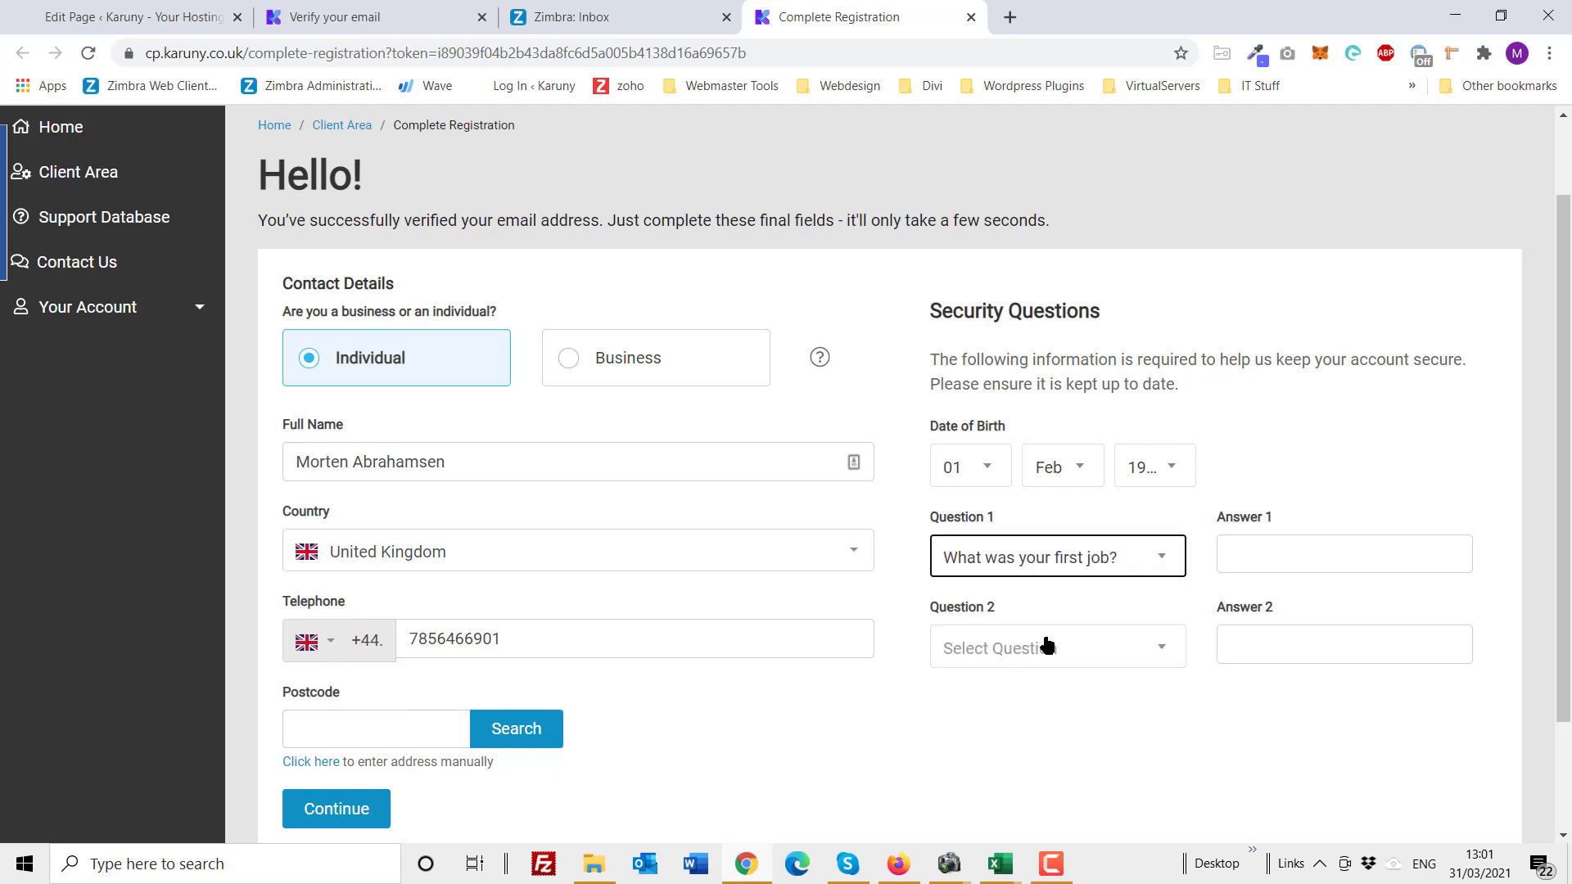
{"action": "left_click", "coordinate": [1306, 551]}
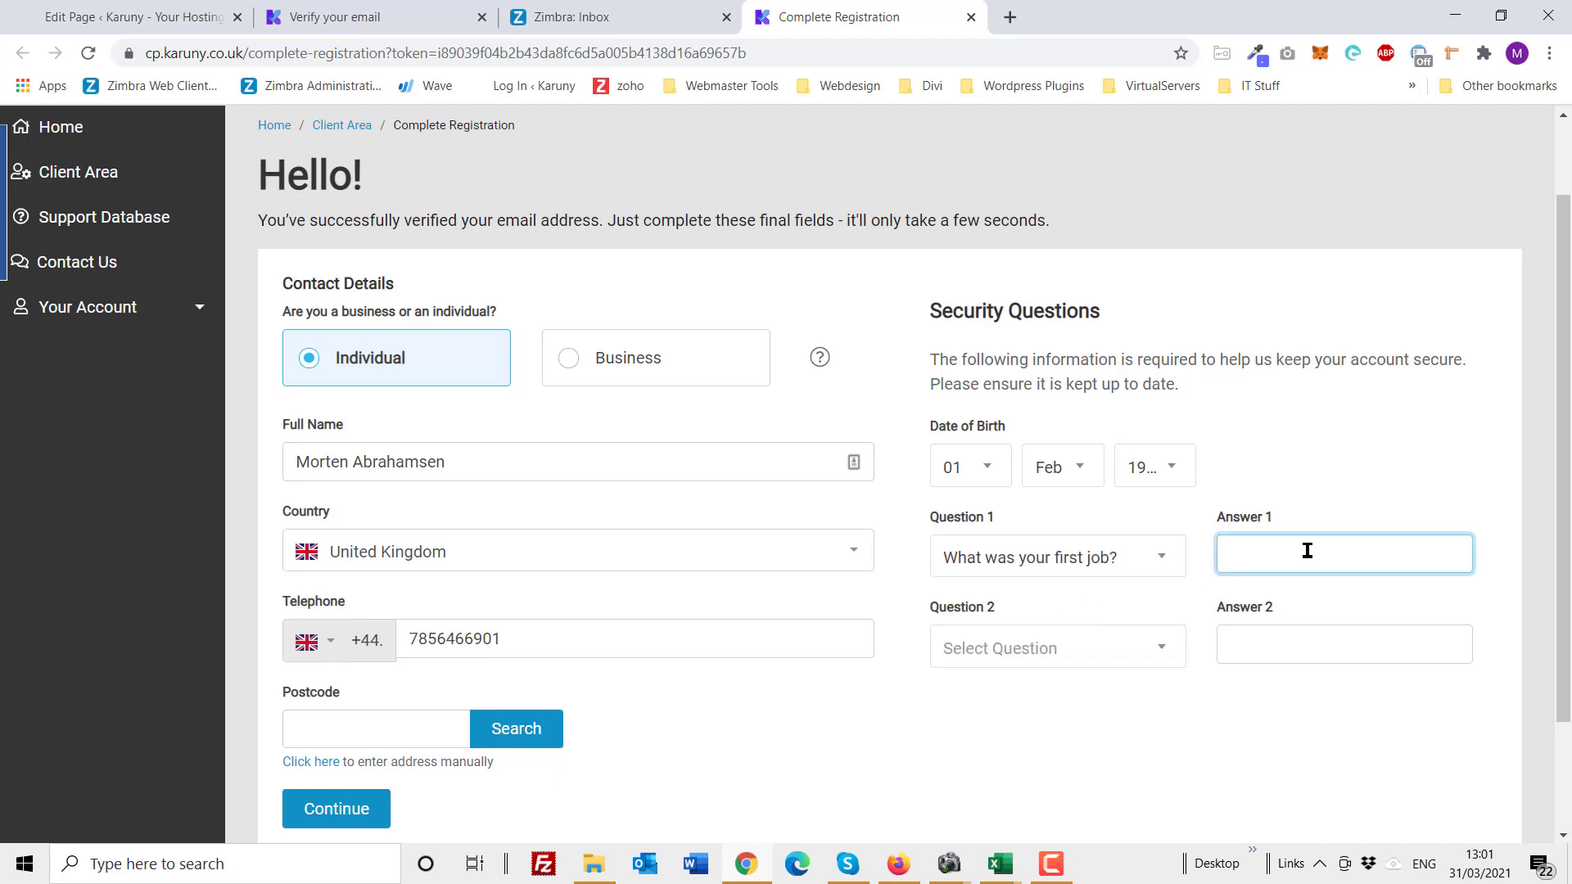
Step: Set security question 2 to 'What city were you born in?' and enter its answer
{"action": "left_click", "coordinate": [1158, 649]}
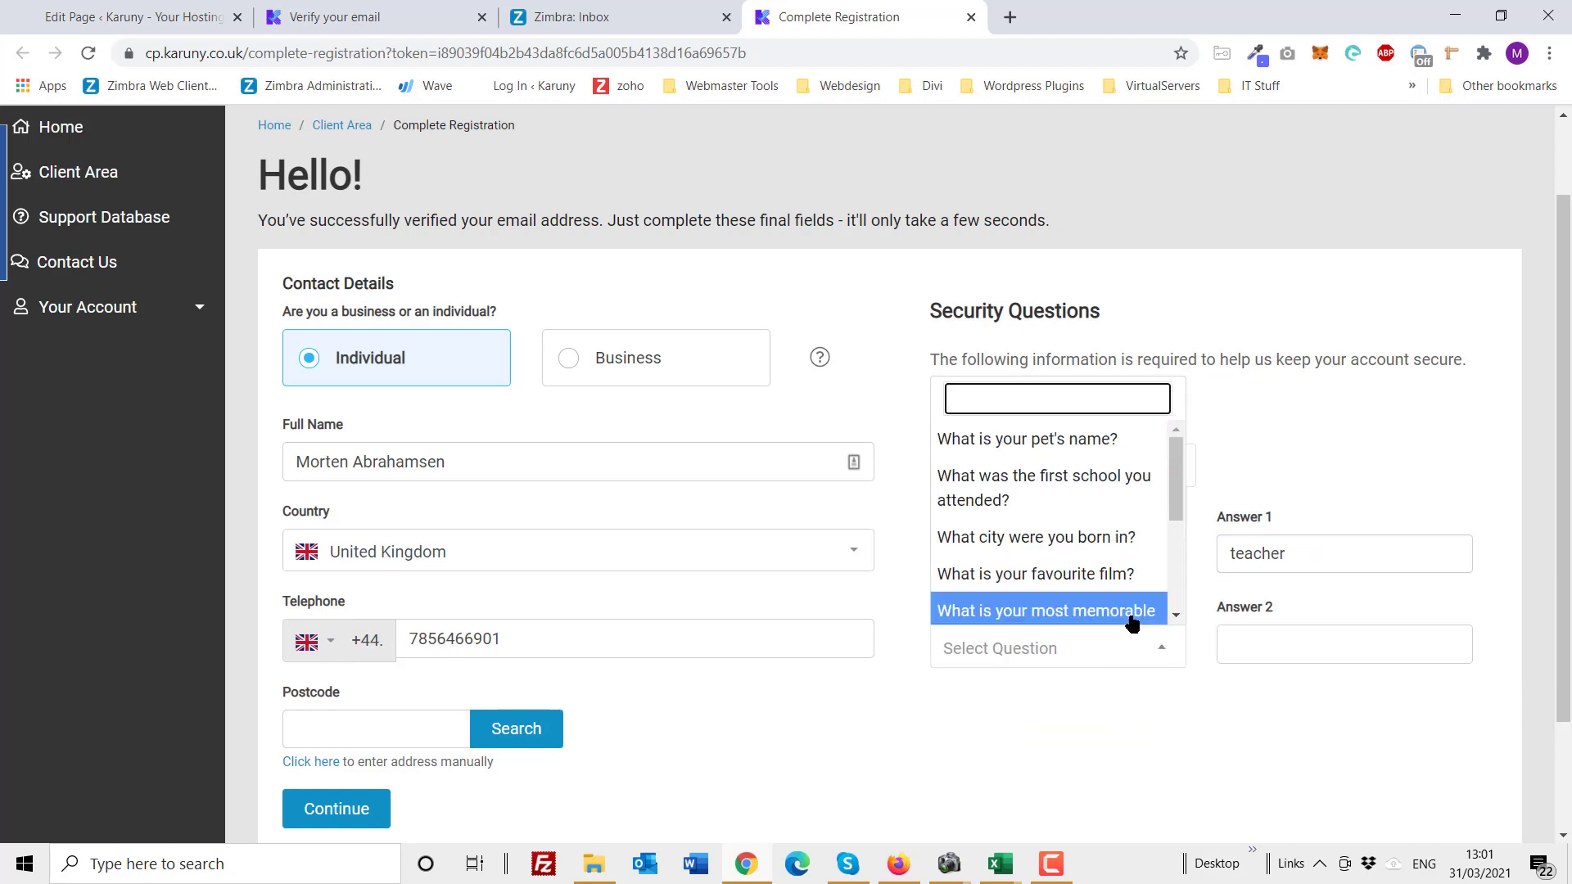
{"action": "left_click", "coordinate": [1061, 493]}
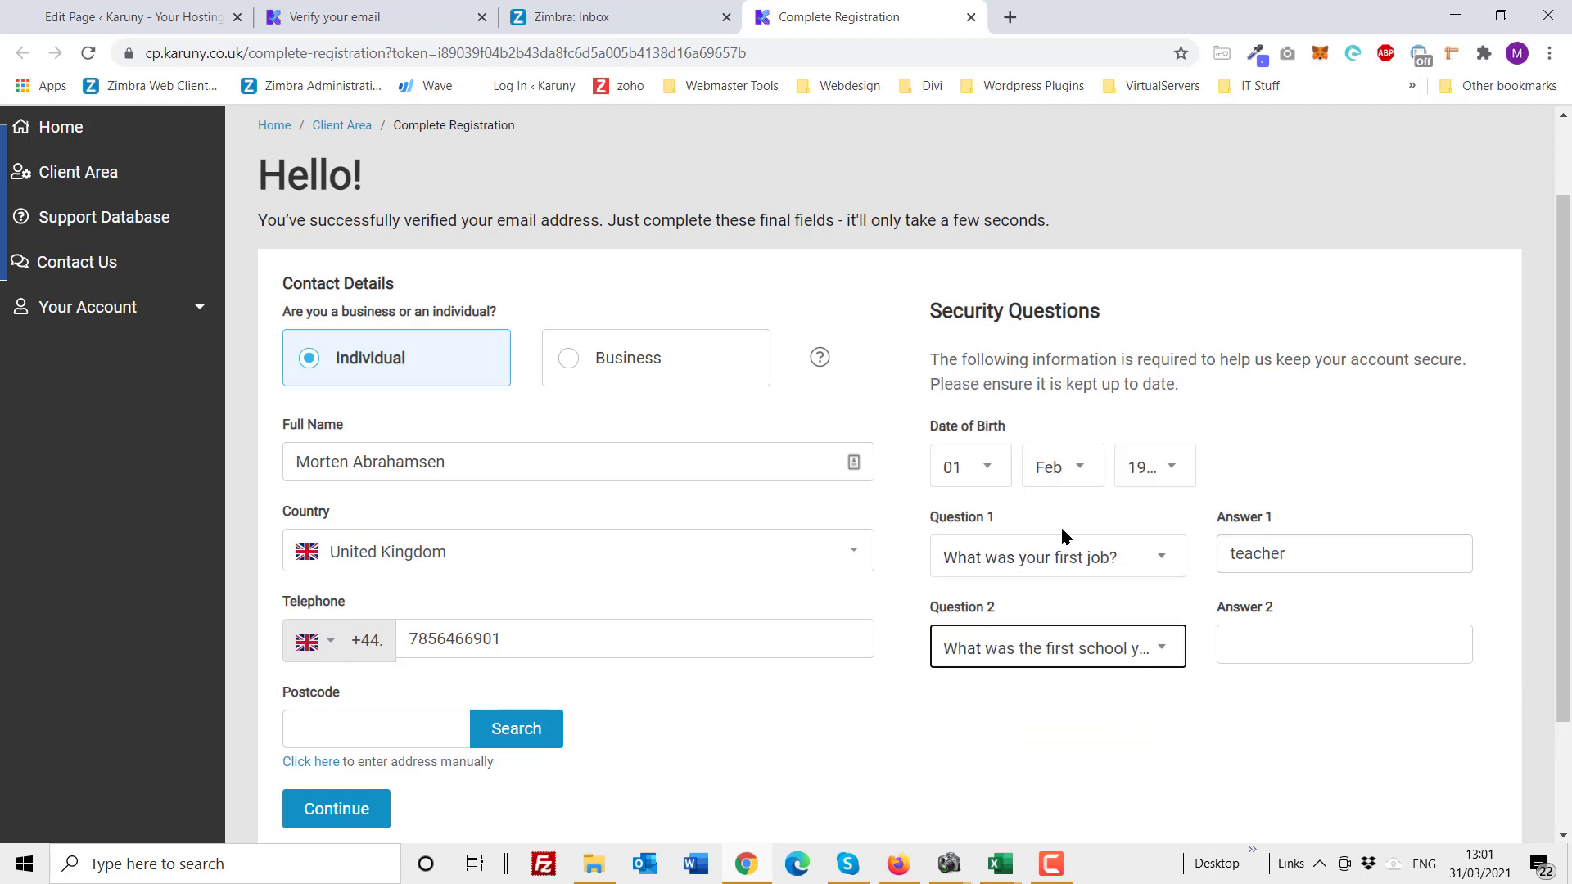
{"action": "left_click", "coordinate": [1108, 658]}
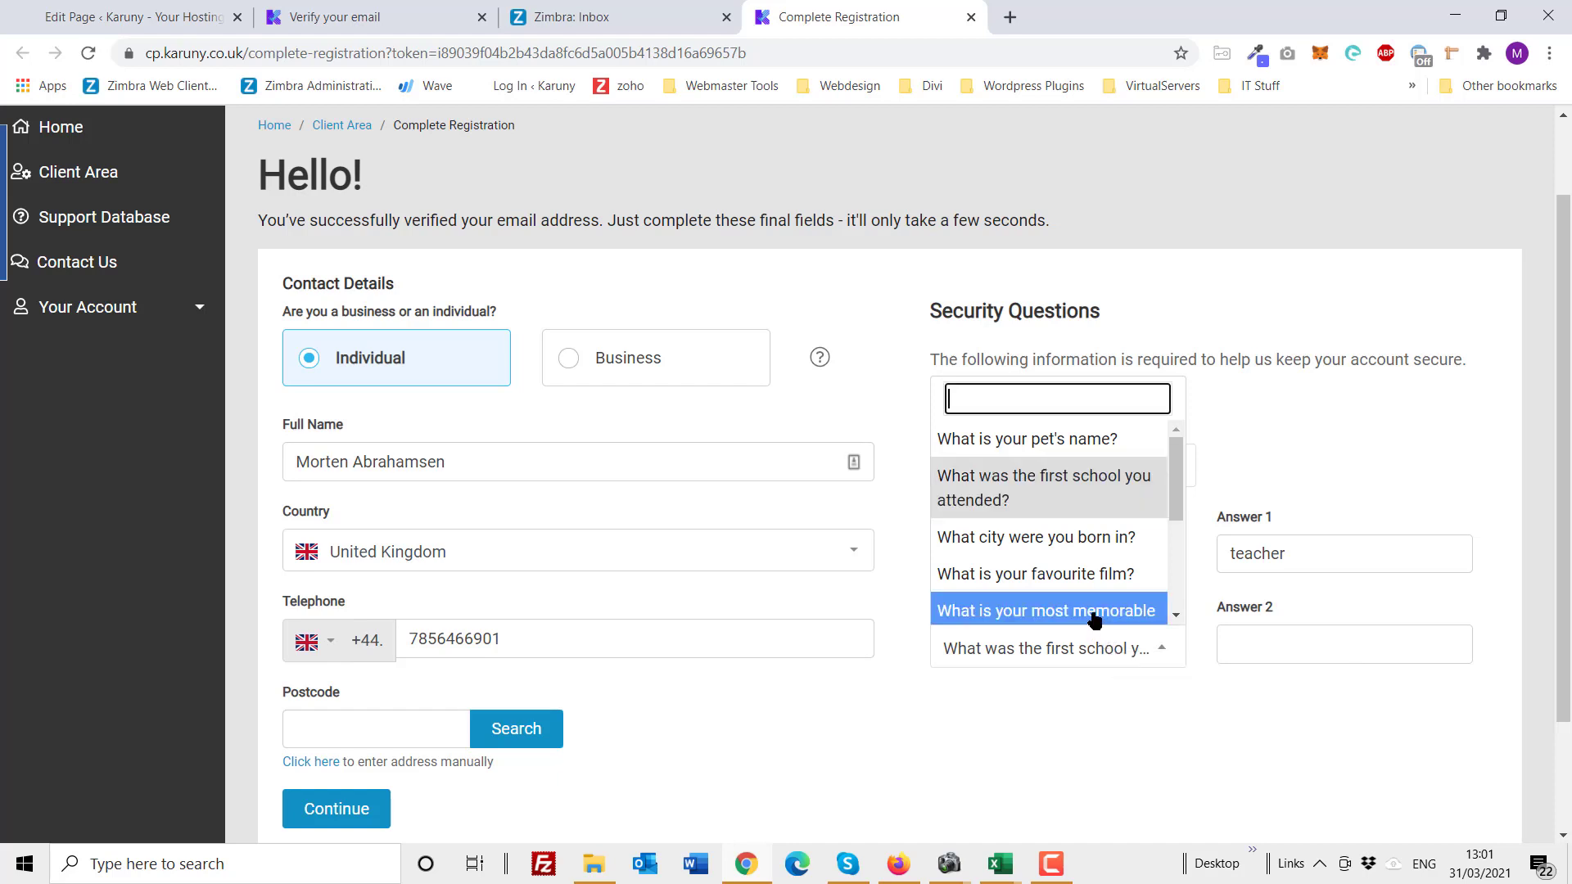
{"action": "left_click", "coordinate": [1069, 538]}
{"action": "left_click", "coordinate": [1312, 654]}
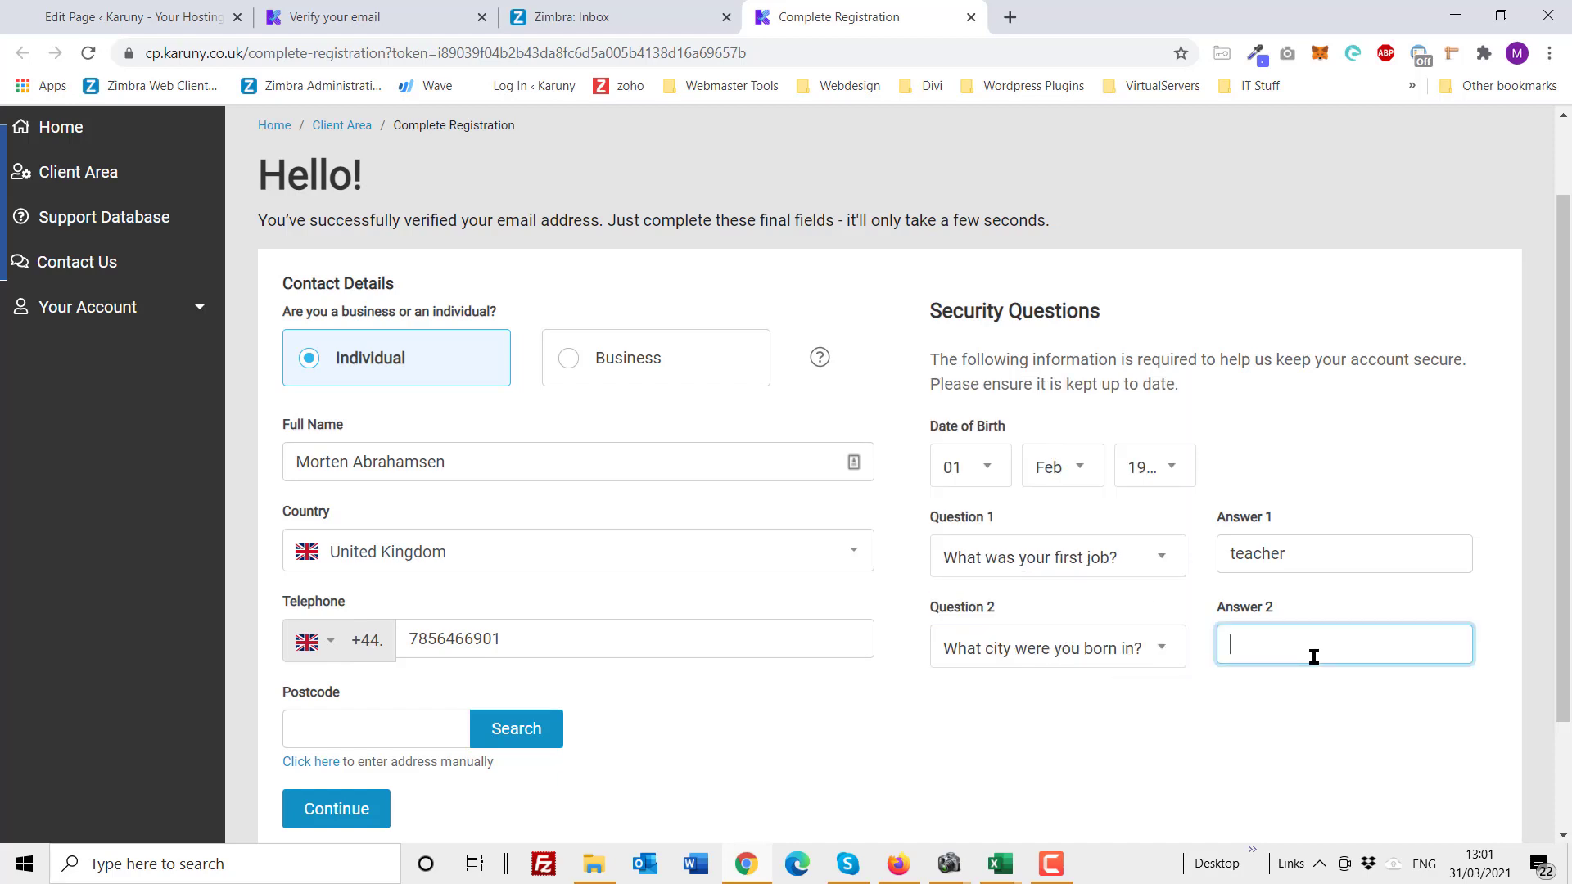
{"action": "left_click_drag", "start_coordinate": [1315, 657], "coordinate": [1018, 748]}
{"action": "left_click", "coordinate": [931, 734]}
{"action": "scroll", "coordinate": [932, 734], "scroll_direction": "down", "scroll_amount": 1}
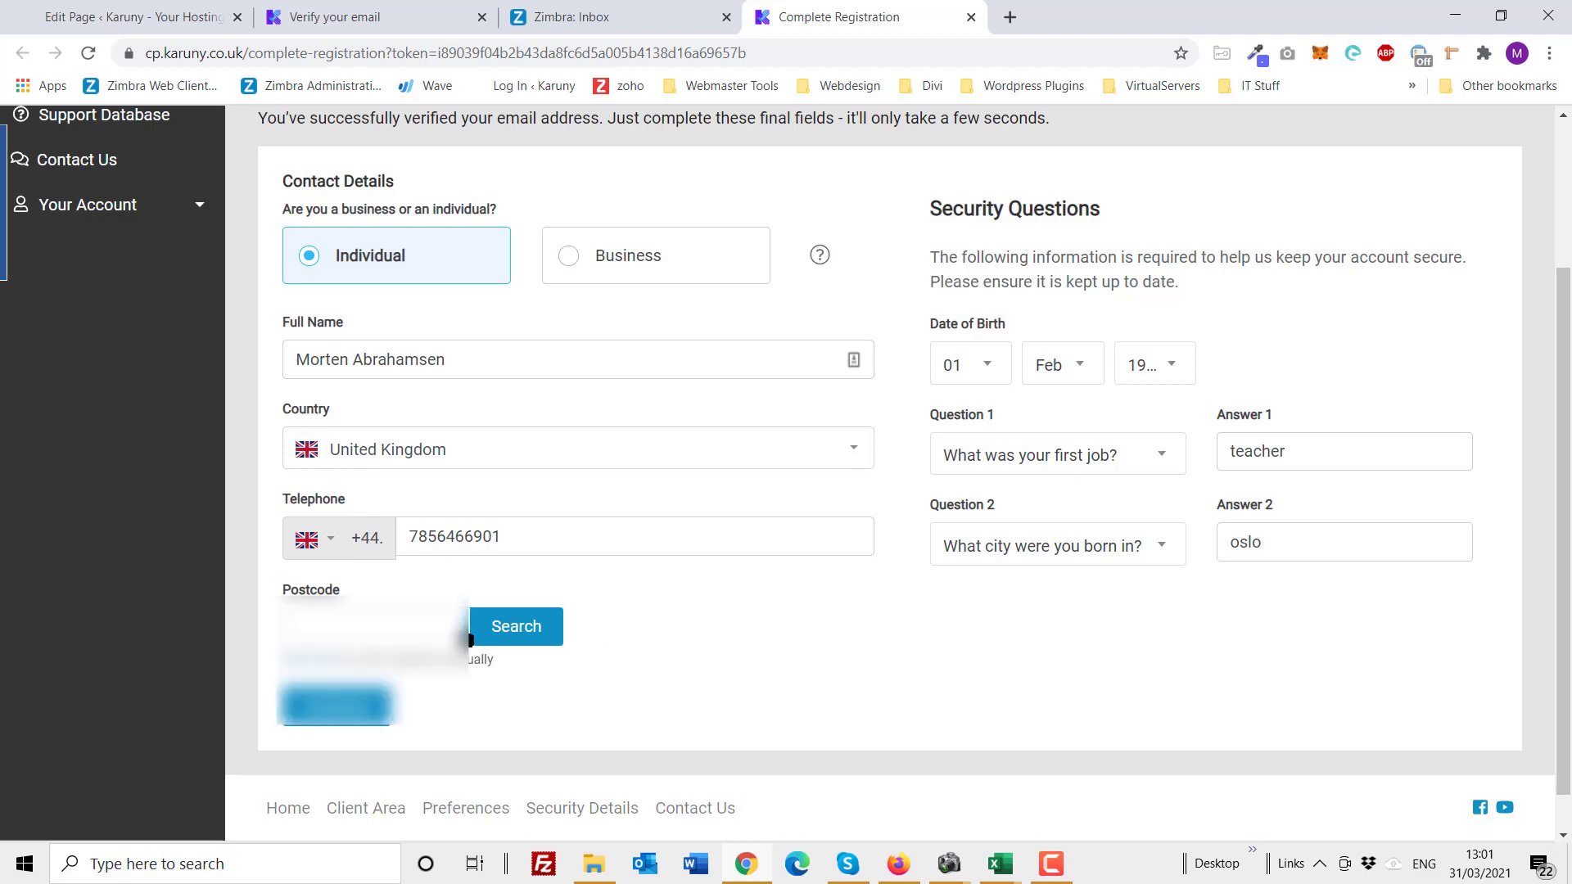
Step: Fill in the postcode from saved data and select the matching looked-up address
{"action": "left_click", "coordinate": [371, 627]}
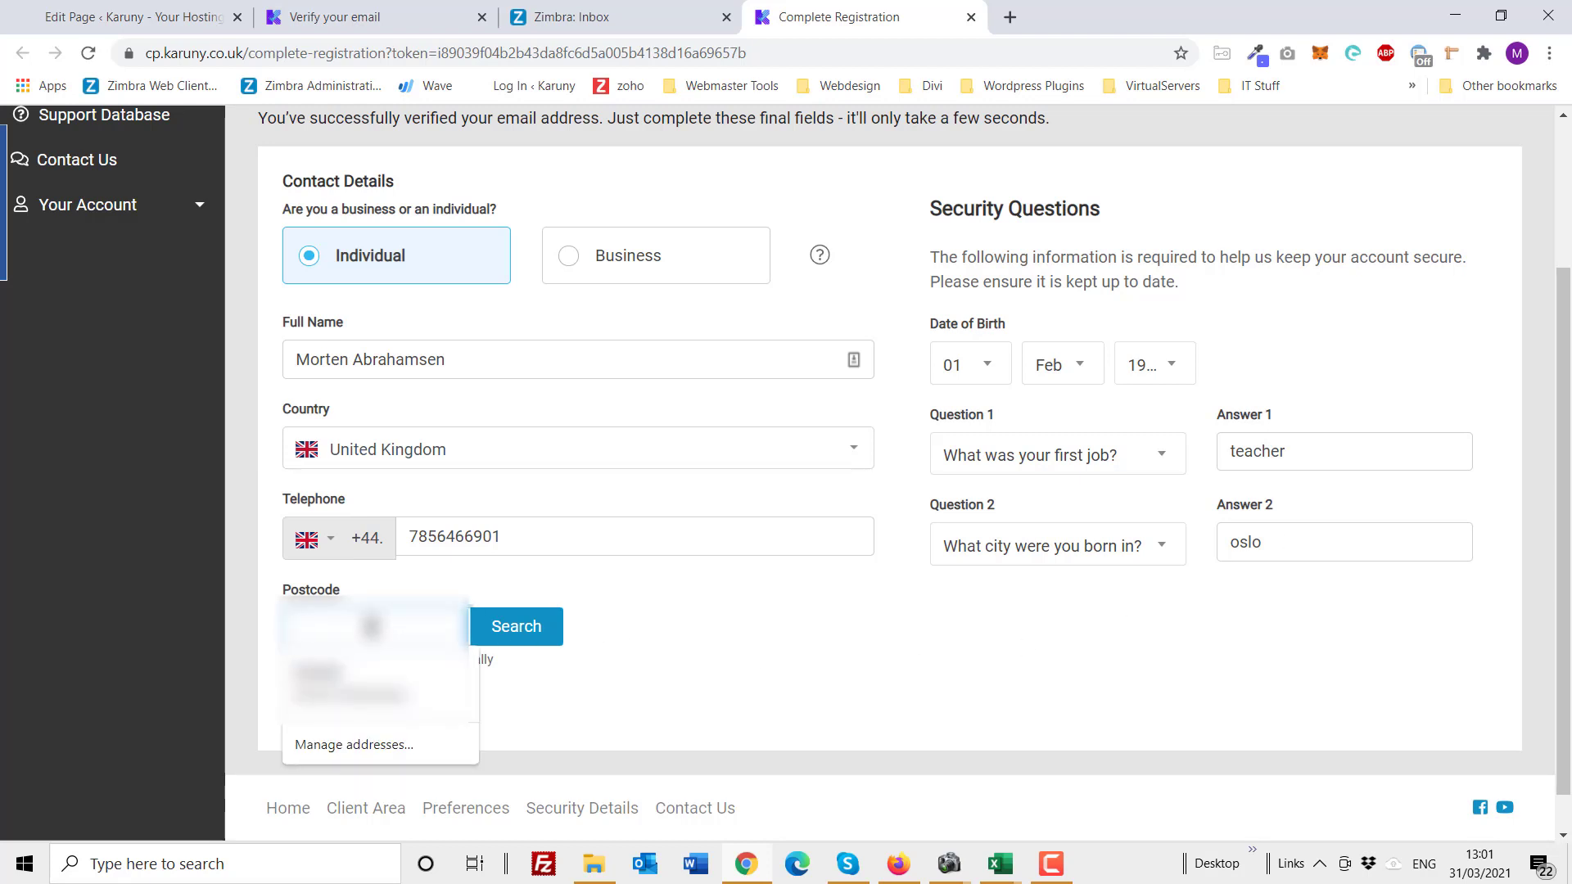
{"action": "left_click", "coordinate": [389, 665]}
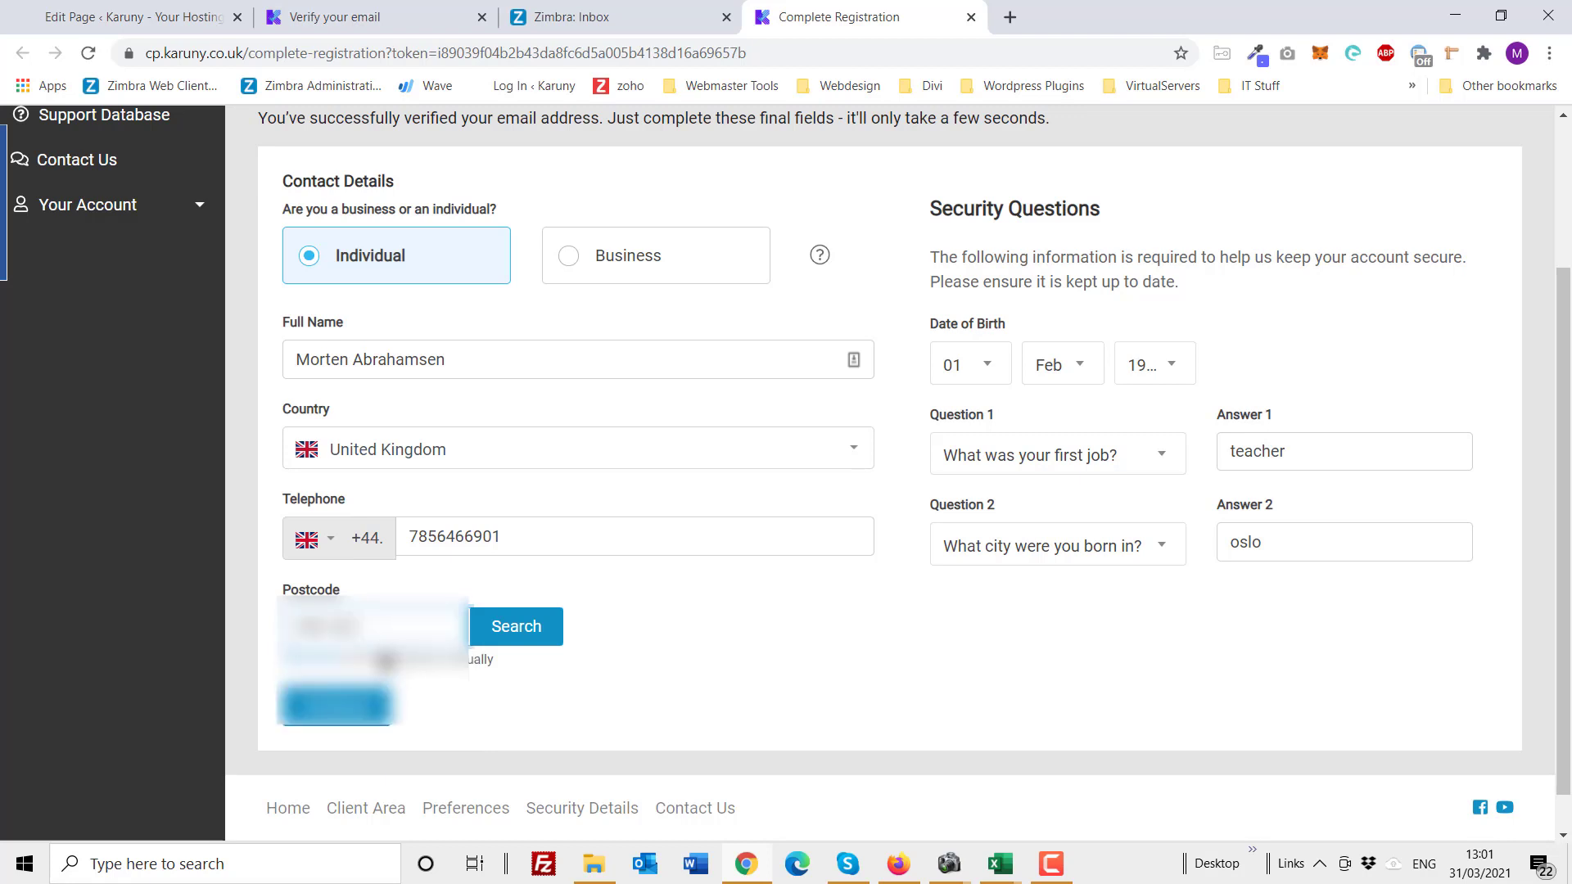
{"action": "left_click", "coordinate": [530, 627]}
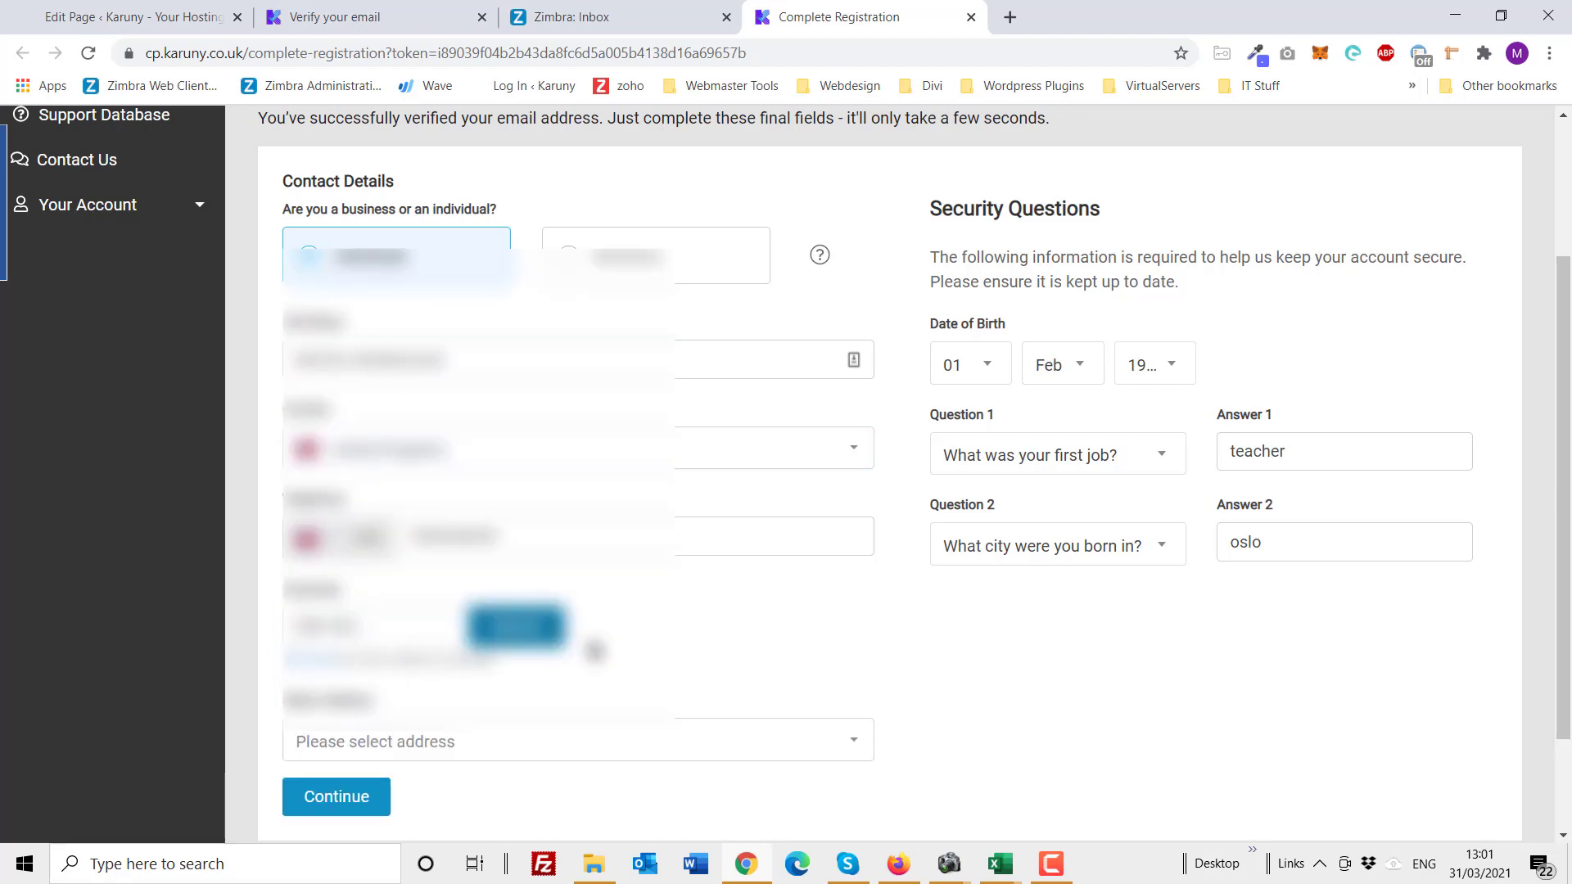
{"action": "left_click", "coordinate": [604, 745]}
{"action": "left_click", "coordinate": [549, 570]}
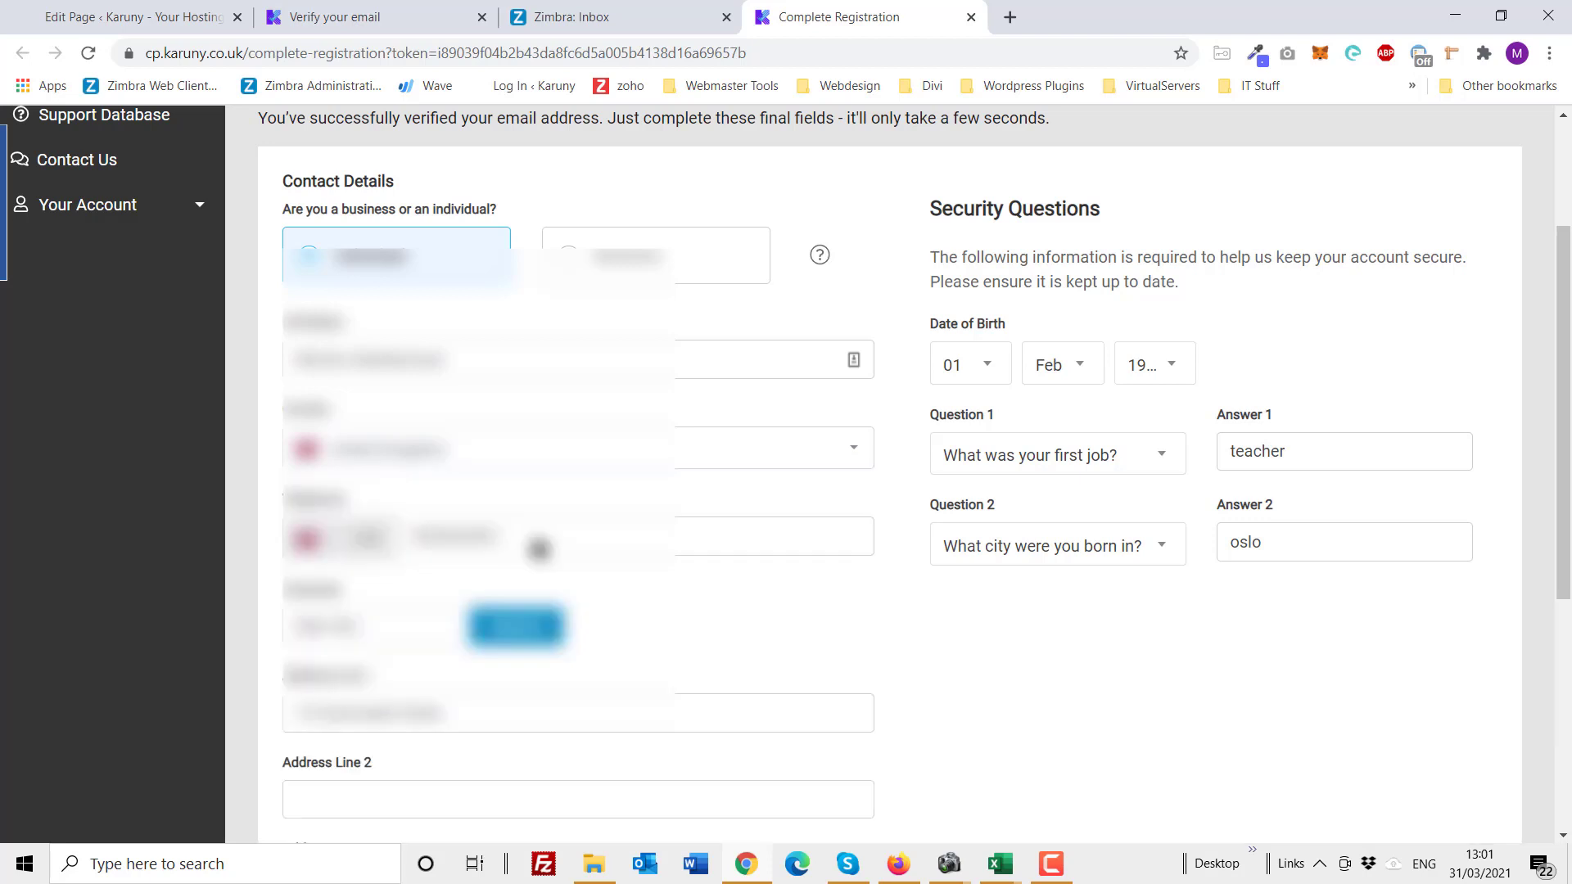
Step: Submit the registration details to reach checkout for Wordpress Economy (karuny.dk)
{"action": "scroll", "coordinate": [778, 651], "scroll_direction": "down", "scroll_amount": 2}
{"action": "scroll", "coordinate": [778, 651], "scroll_direction": "down", "scroll_amount": 3}
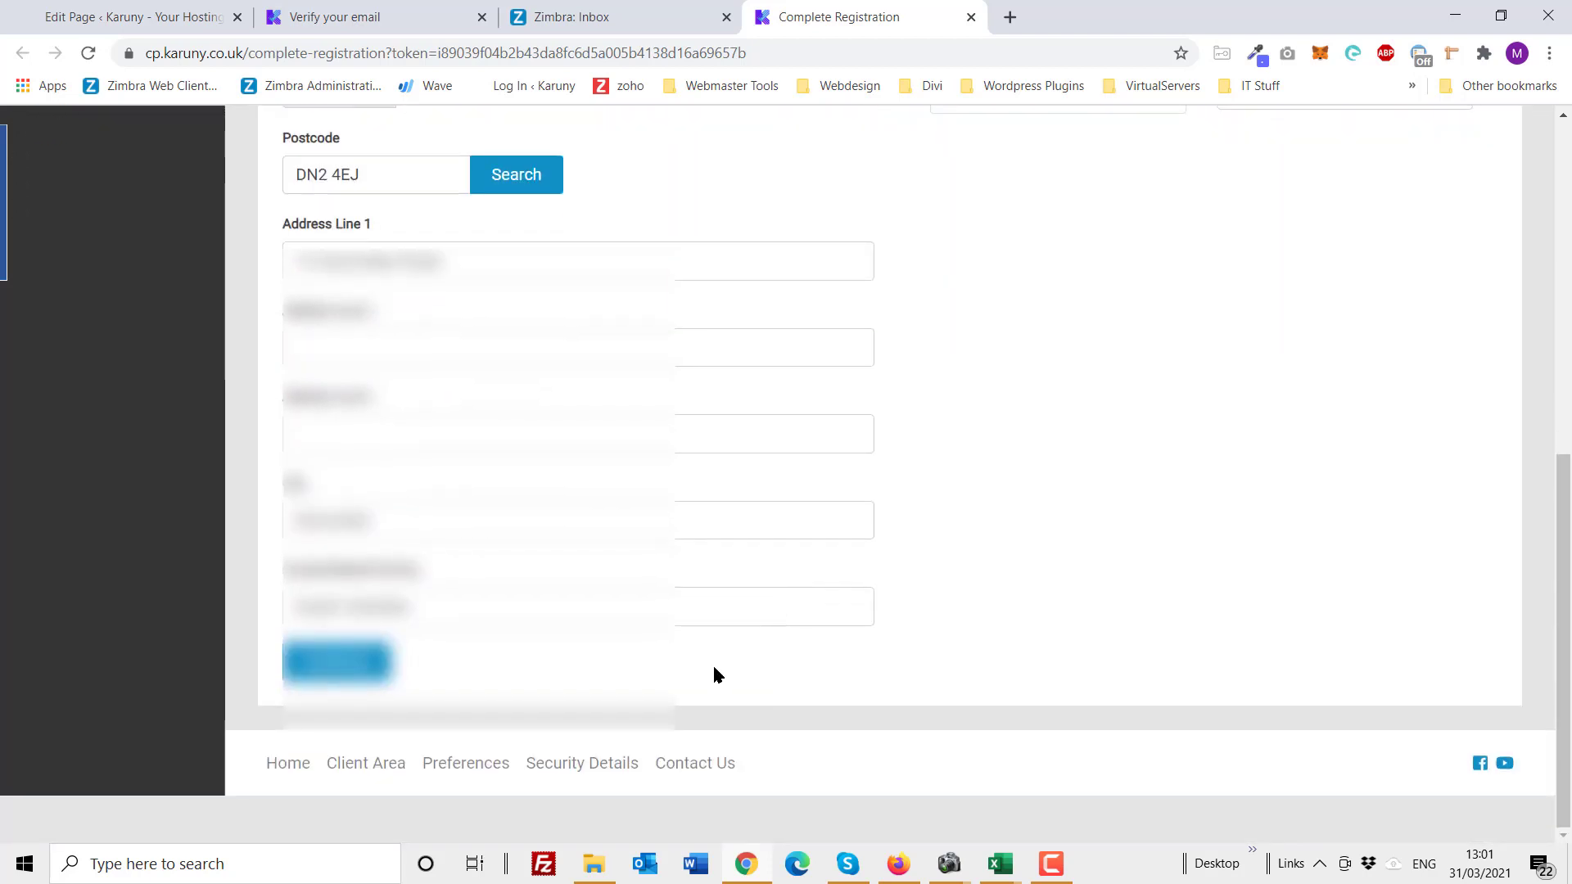
{"action": "scroll", "coordinate": [715, 674], "scroll_direction": "up", "scroll_amount": 1}
{"action": "scroll", "coordinate": [610, 734], "scroll_direction": "down", "scroll_amount": 1}
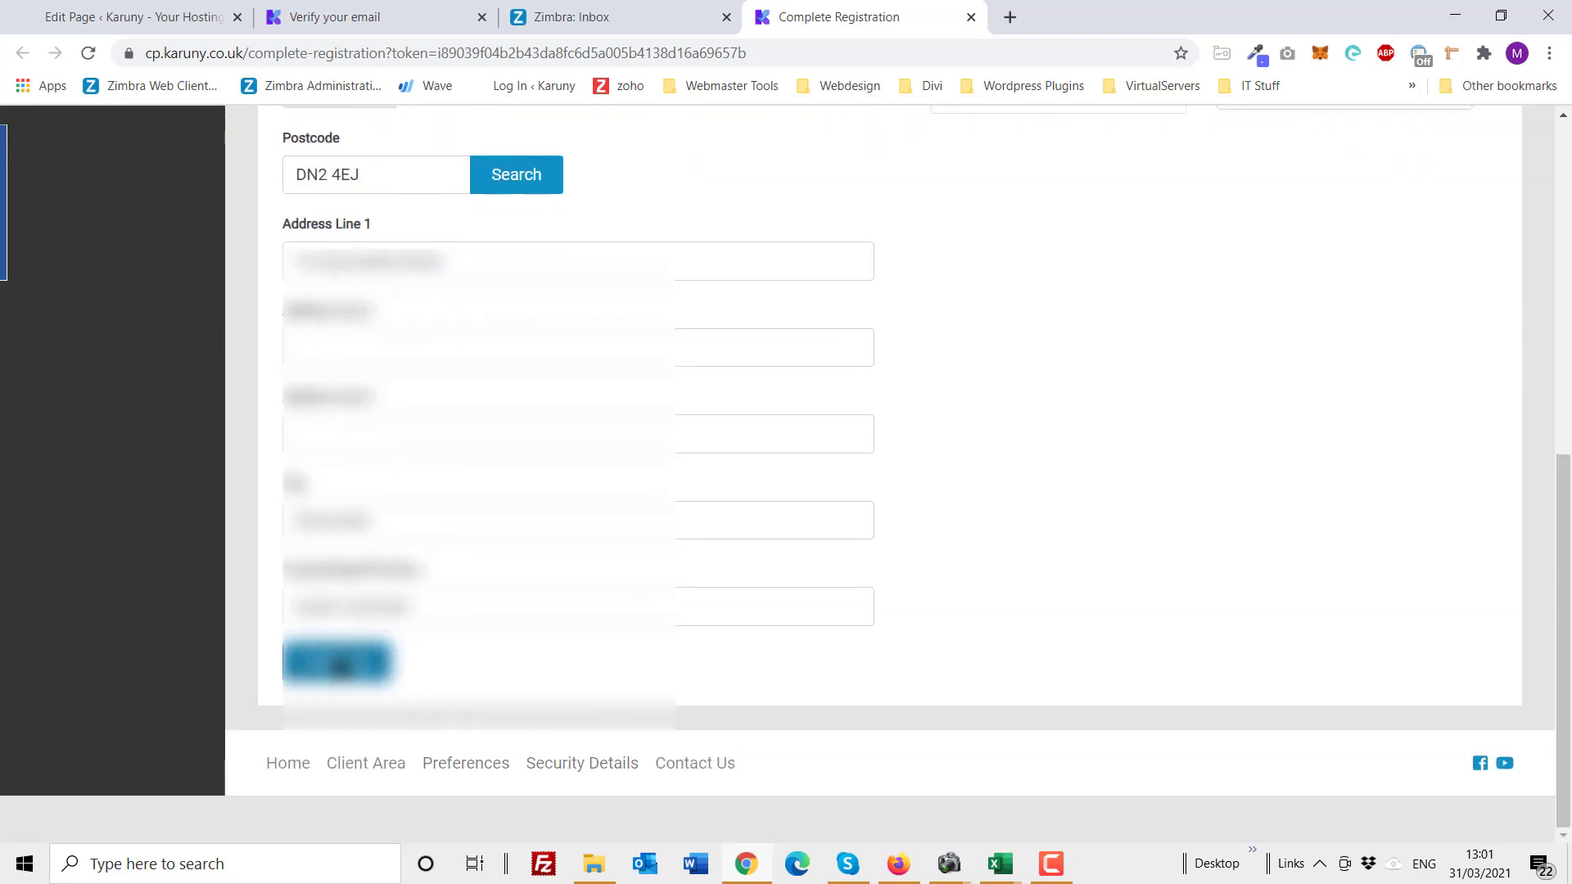
{"action": "left_click", "coordinate": [340, 667]}
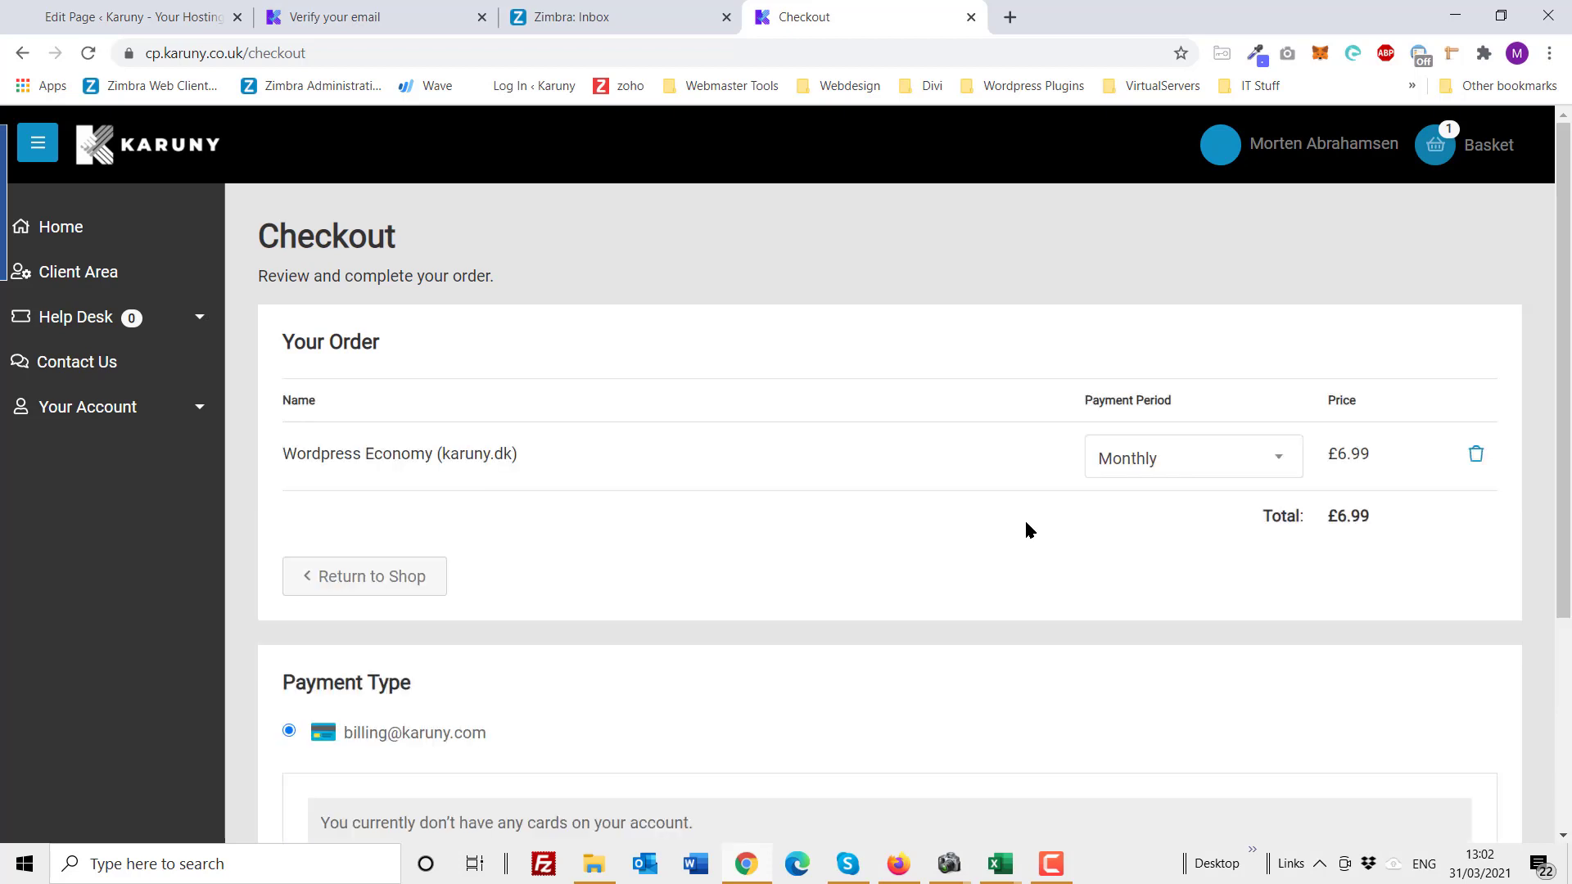
Step: Add a new payment card using autofilled card details and save it
{"action": "scroll", "coordinate": [1026, 524], "scroll_direction": "down", "scroll_amount": 1}
{"action": "scroll", "coordinate": [1026, 524], "scroll_direction": "down", "scroll_amount": 1}
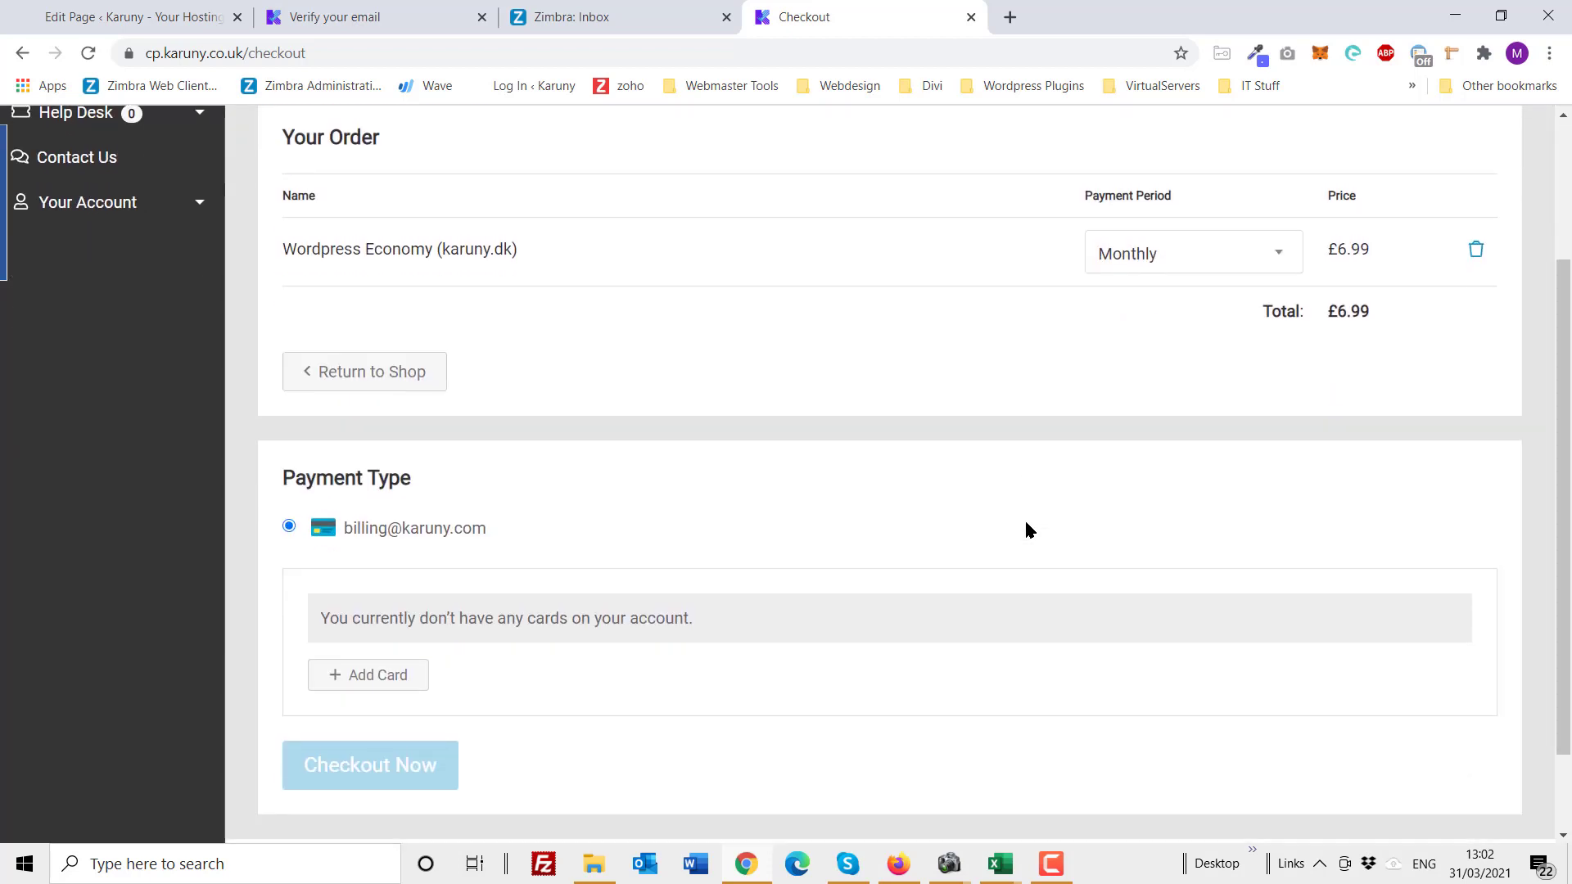
{"action": "scroll", "coordinate": [1026, 524], "scroll_direction": "down", "scroll_amount": 1}
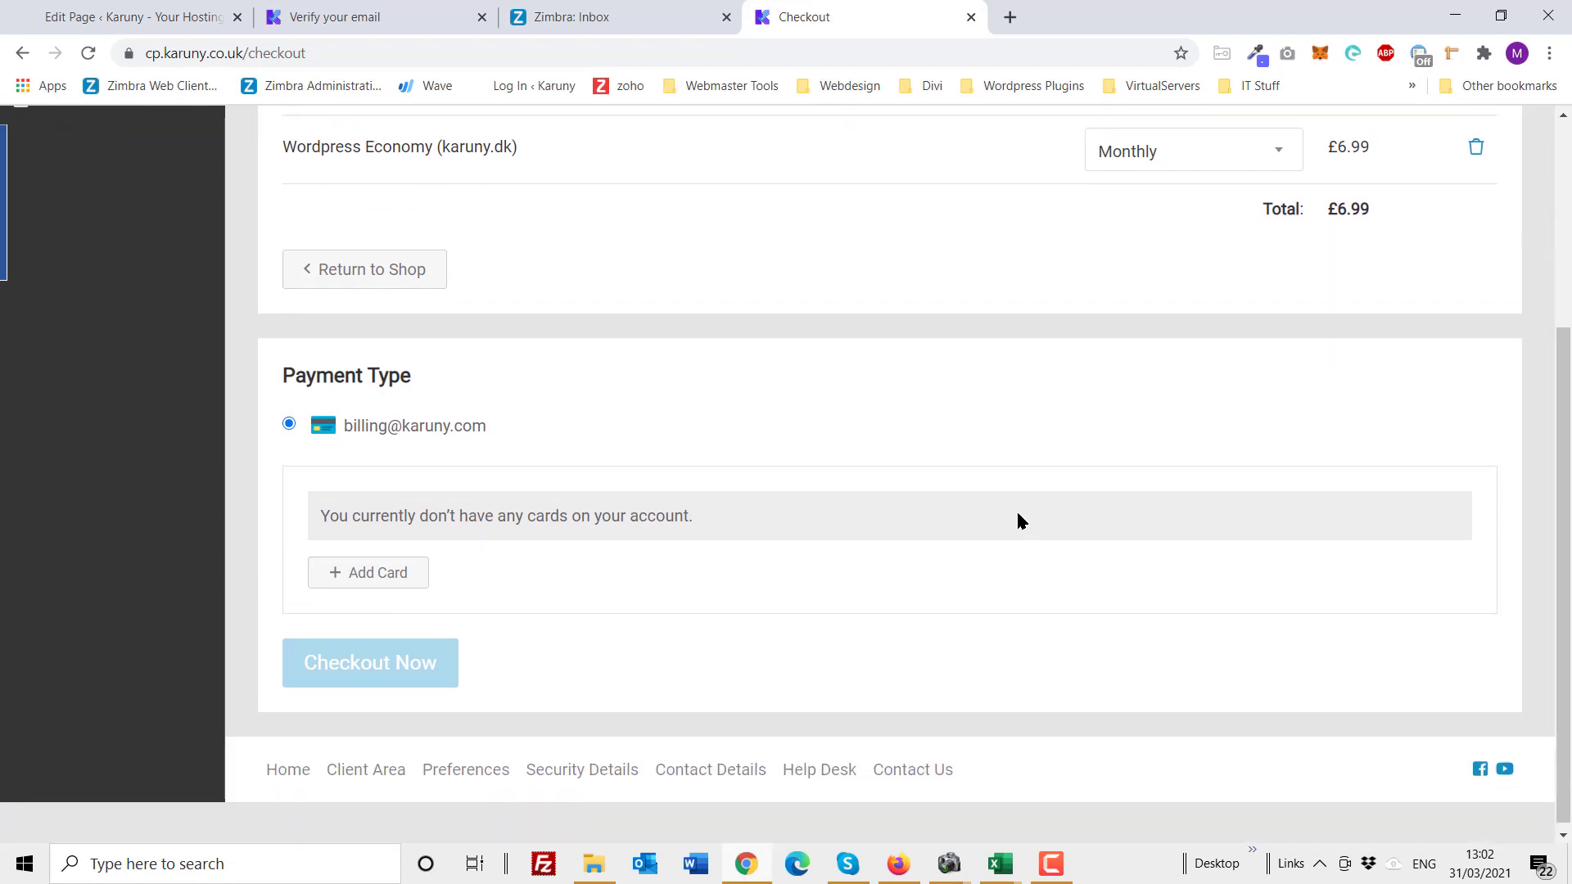
{"action": "scroll", "coordinate": [1018, 521], "scroll_direction": "up", "scroll_amount": 2}
{"action": "scroll", "coordinate": [755, 639], "scroll_direction": "down", "scroll_amount": 1}
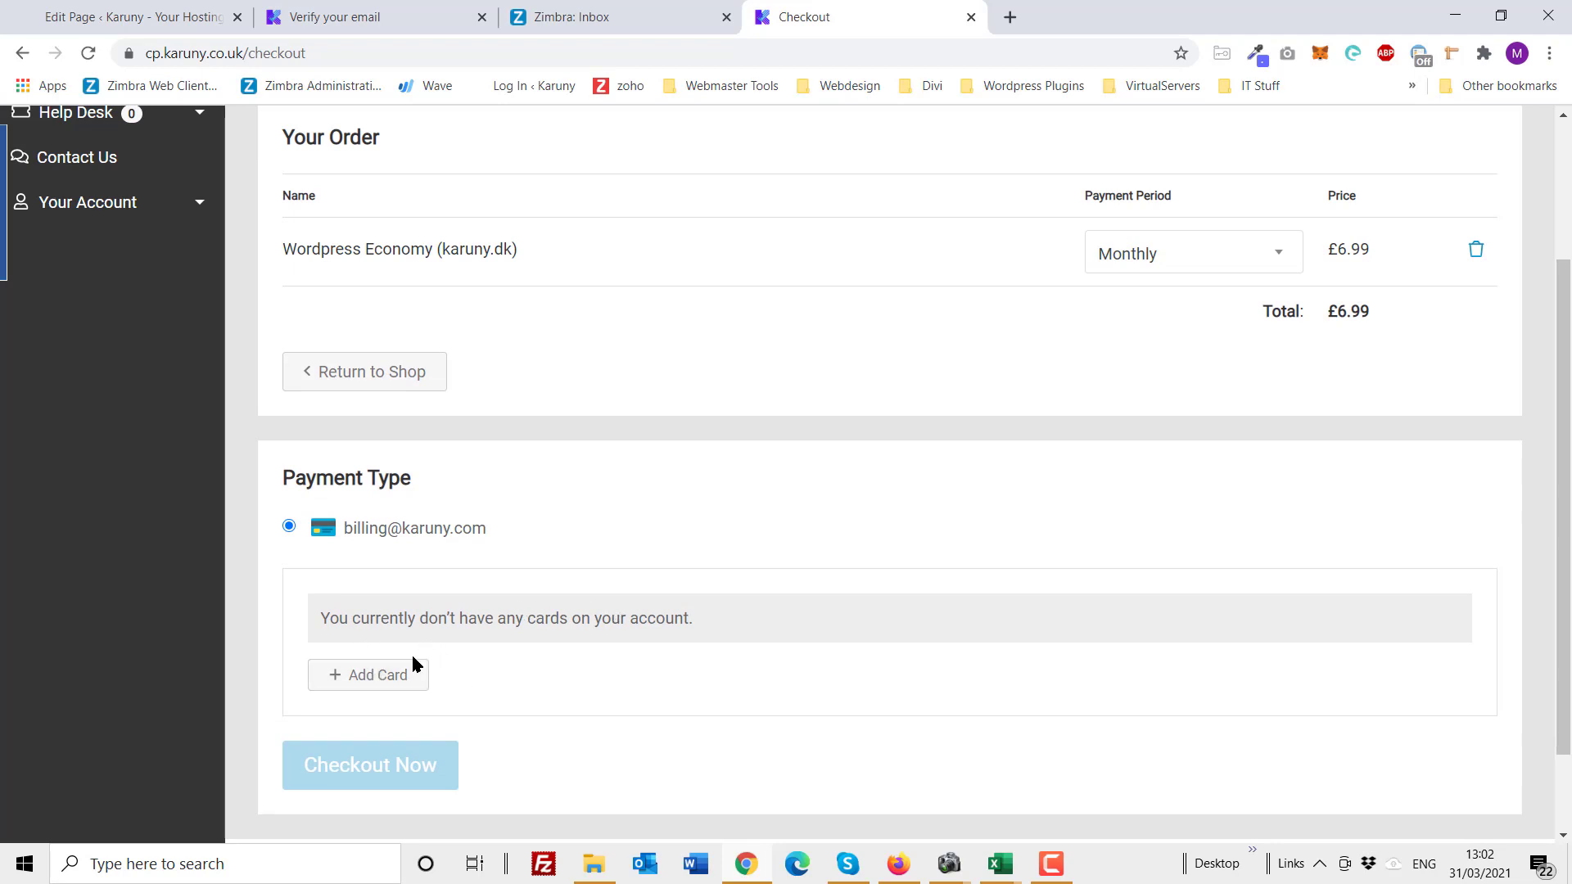
{"action": "left_click", "coordinate": [389, 674]}
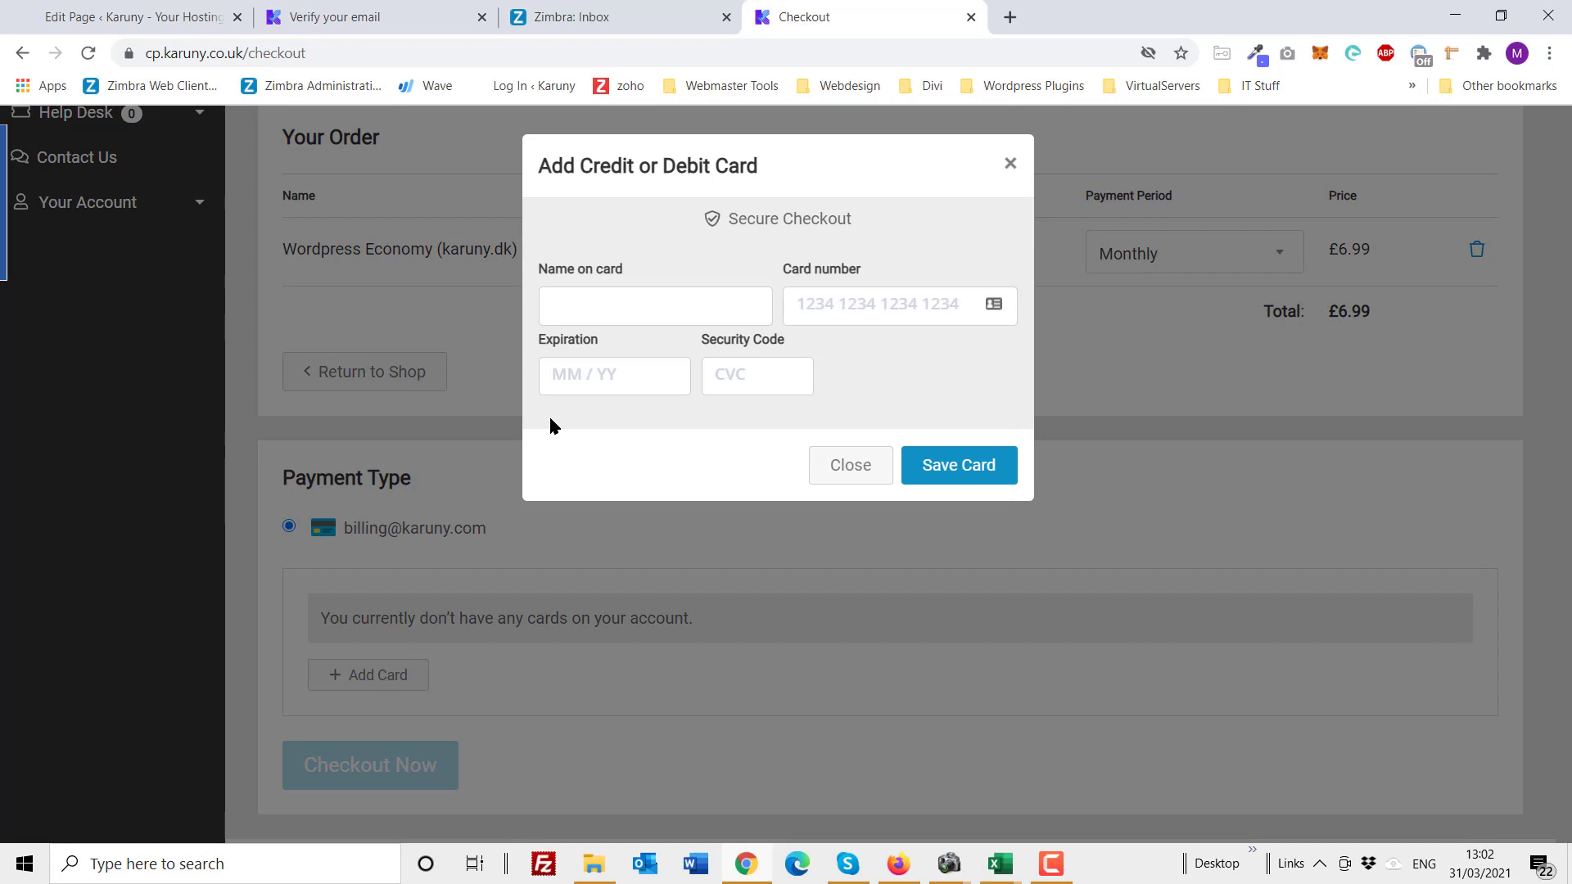
{"action": "left_click", "coordinate": [579, 374]}
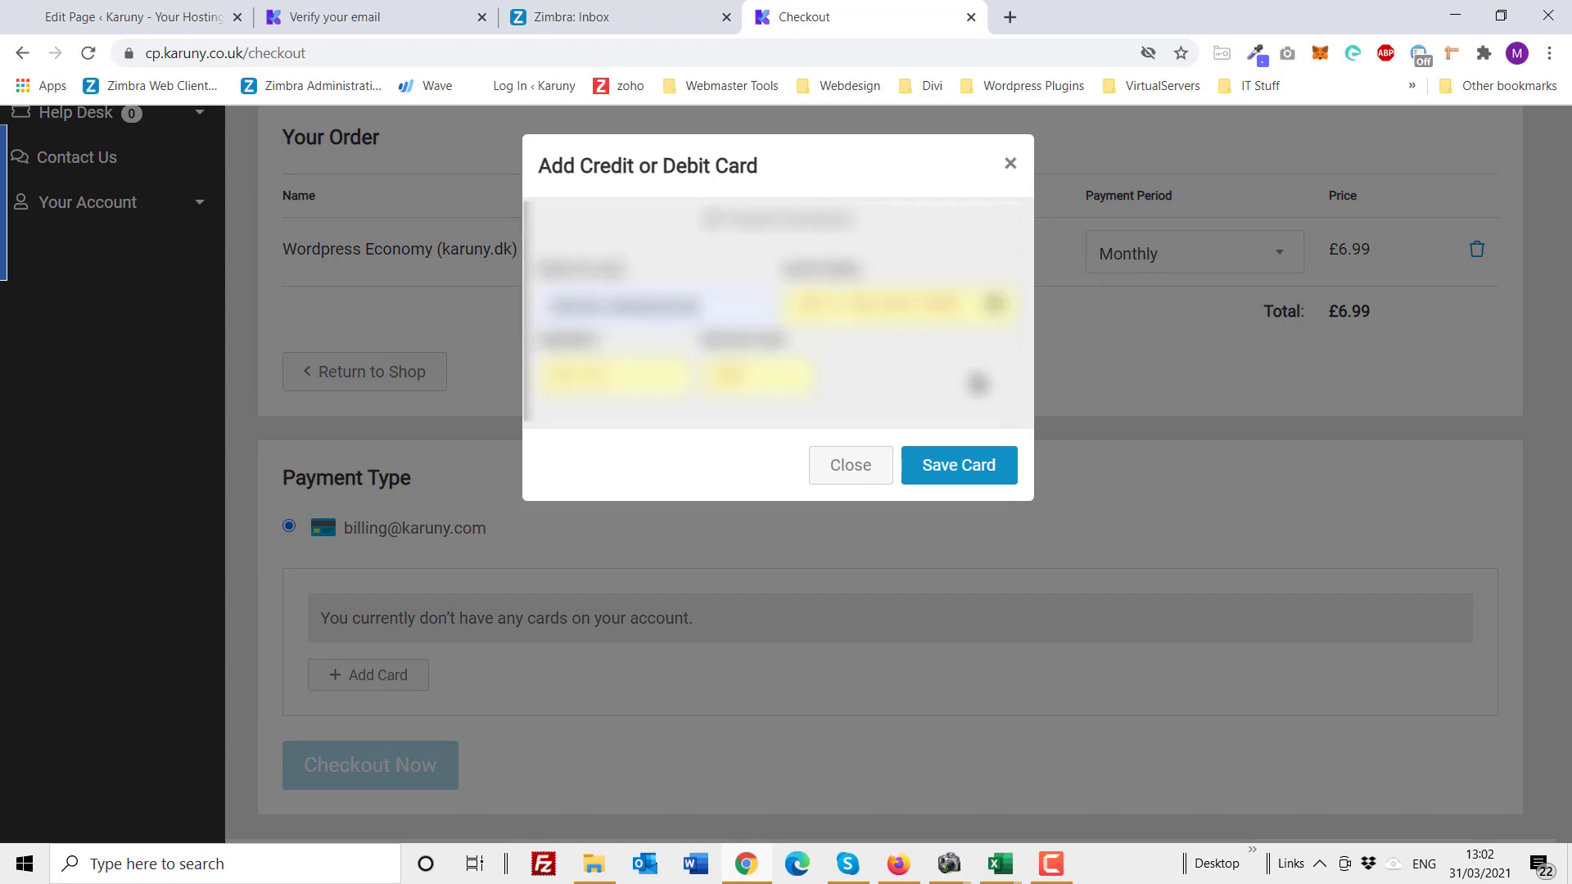
{"action": "left_click", "coordinate": [957, 475]}
{"action": "left_click", "coordinate": [956, 475]}
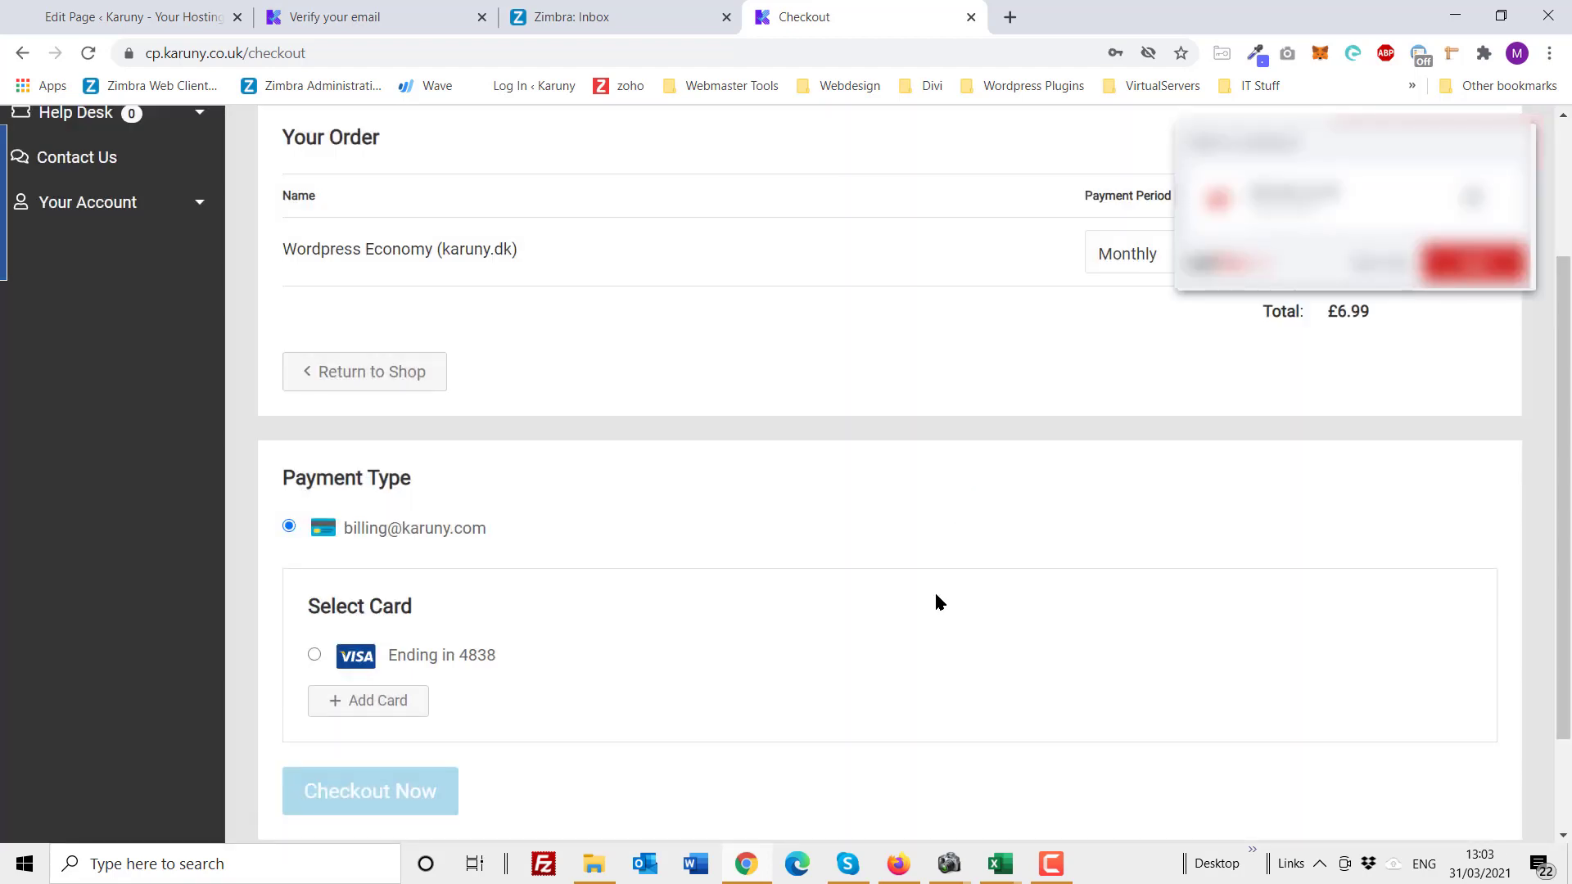
Step: Select the saved VISA card as the payment method for the £6.99 order
{"action": "scroll", "coordinate": [936, 595], "scroll_direction": "down", "scroll_amount": 2}
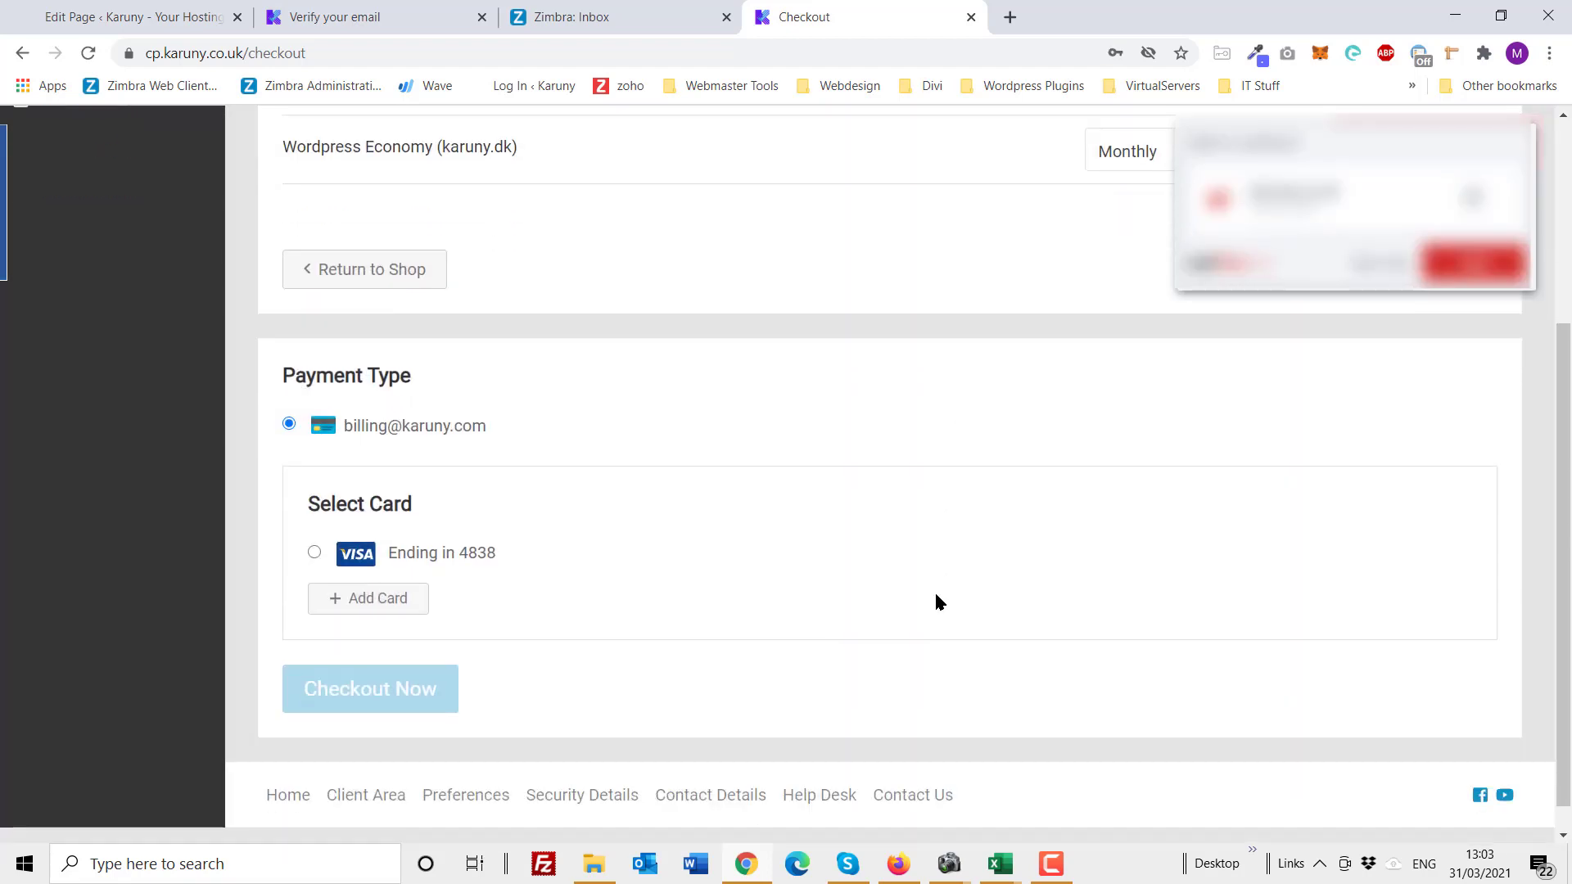
{"action": "left_click", "coordinate": [315, 552]}
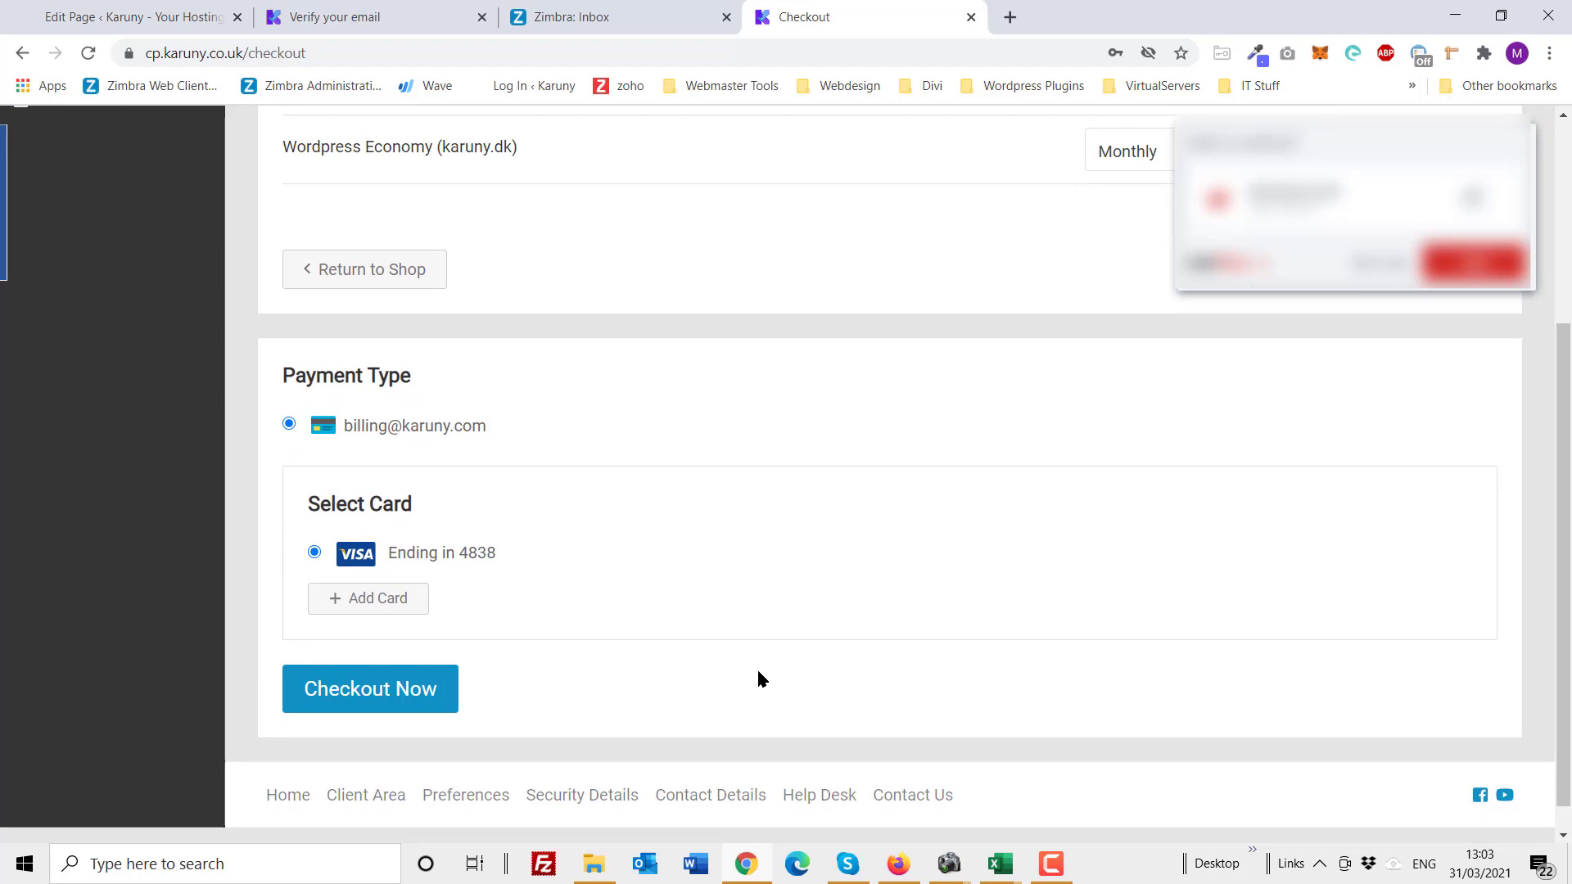
{"action": "scroll", "coordinate": [759, 673], "scroll_direction": "up", "scroll_amount": 3}
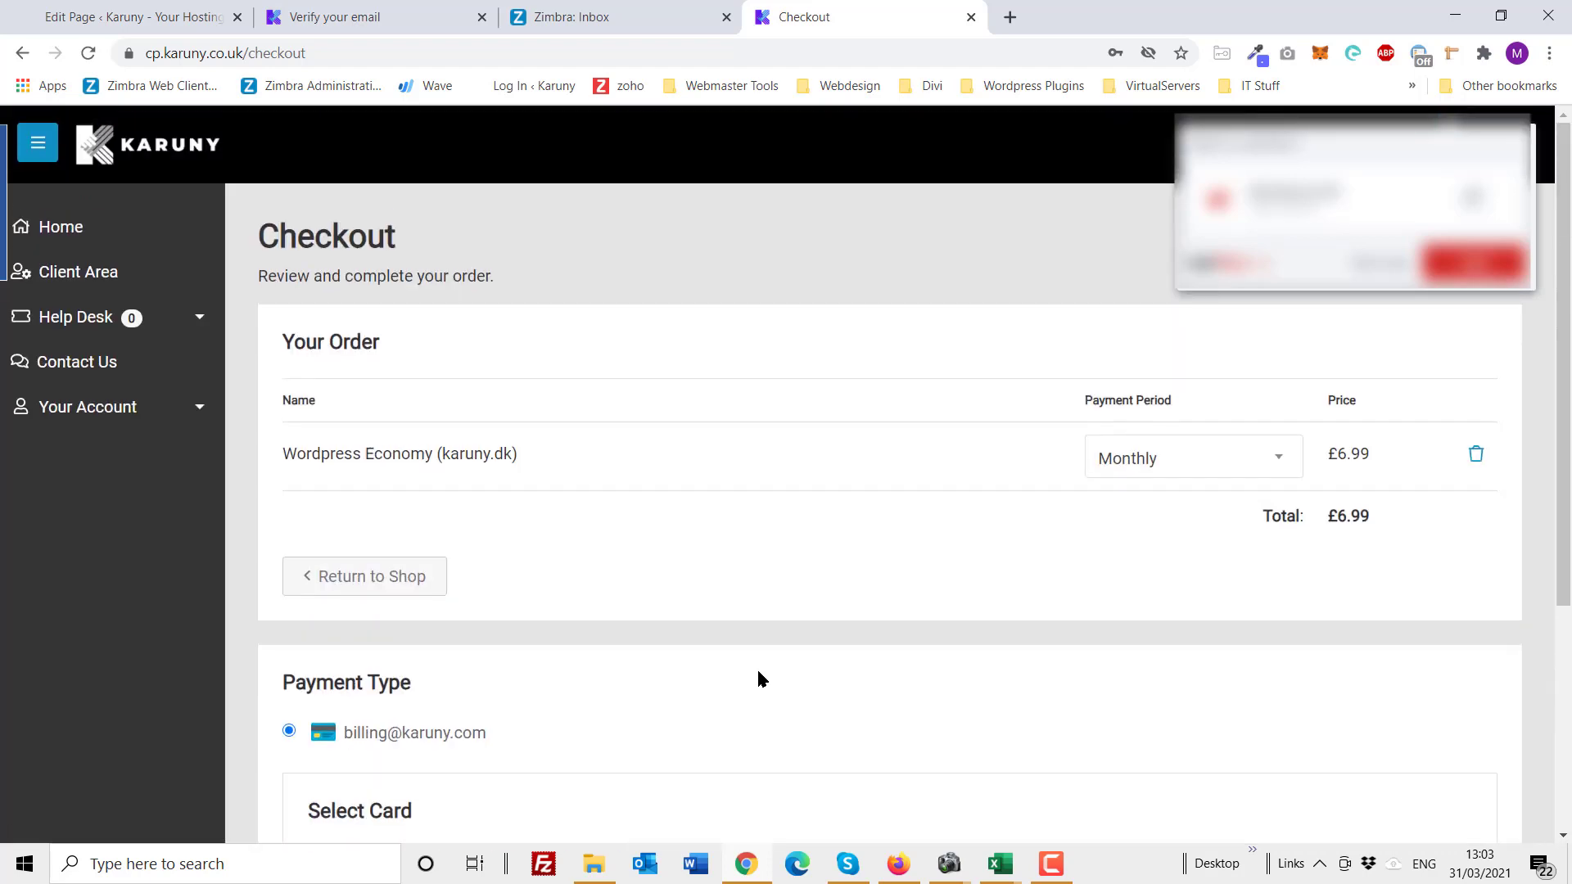
{"action": "scroll", "coordinate": [758, 672], "scroll_direction": "down", "scroll_amount": 4}
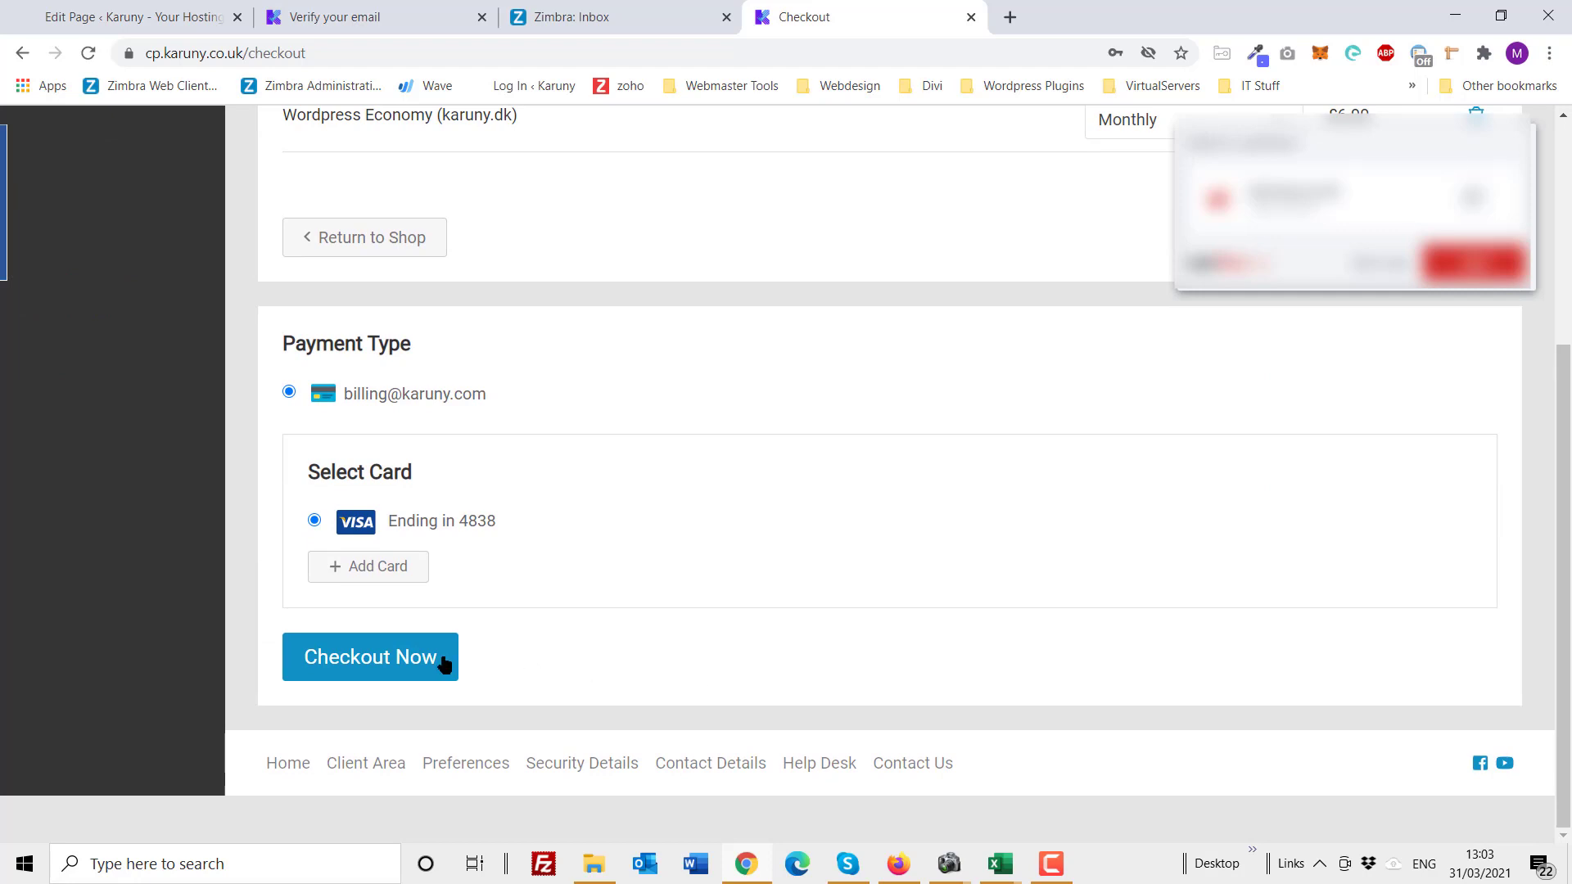
Step: Submit the £6.99 monthly Wordpress Economy order and dismiss the browser's pop-up prompt
{"action": "left_click", "coordinate": [371, 658]}
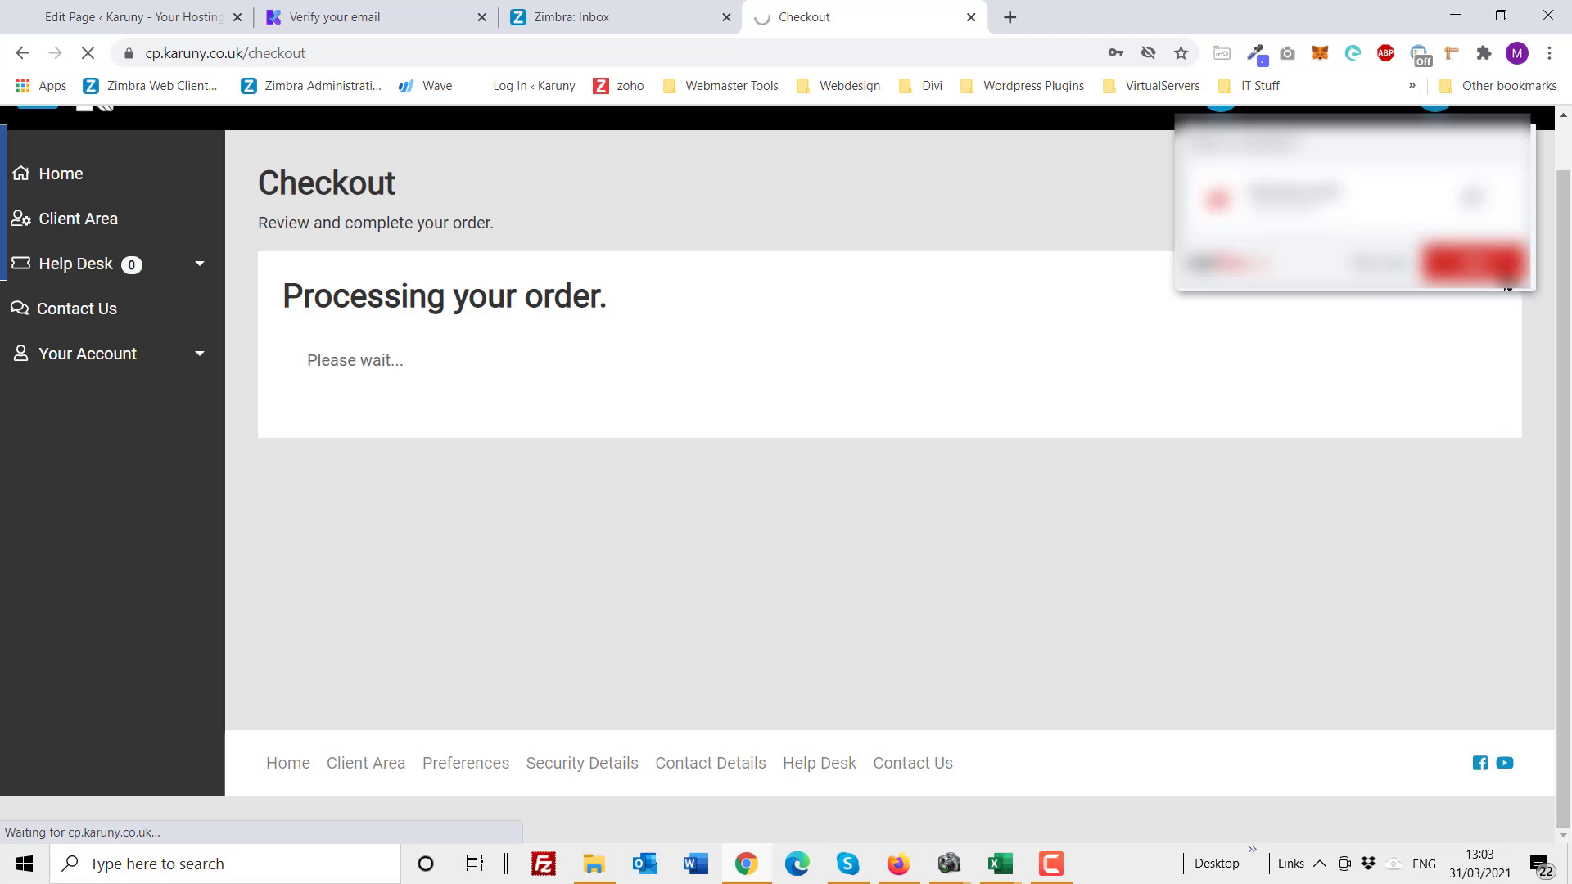
{"action": "left_click", "coordinate": [1503, 270]}
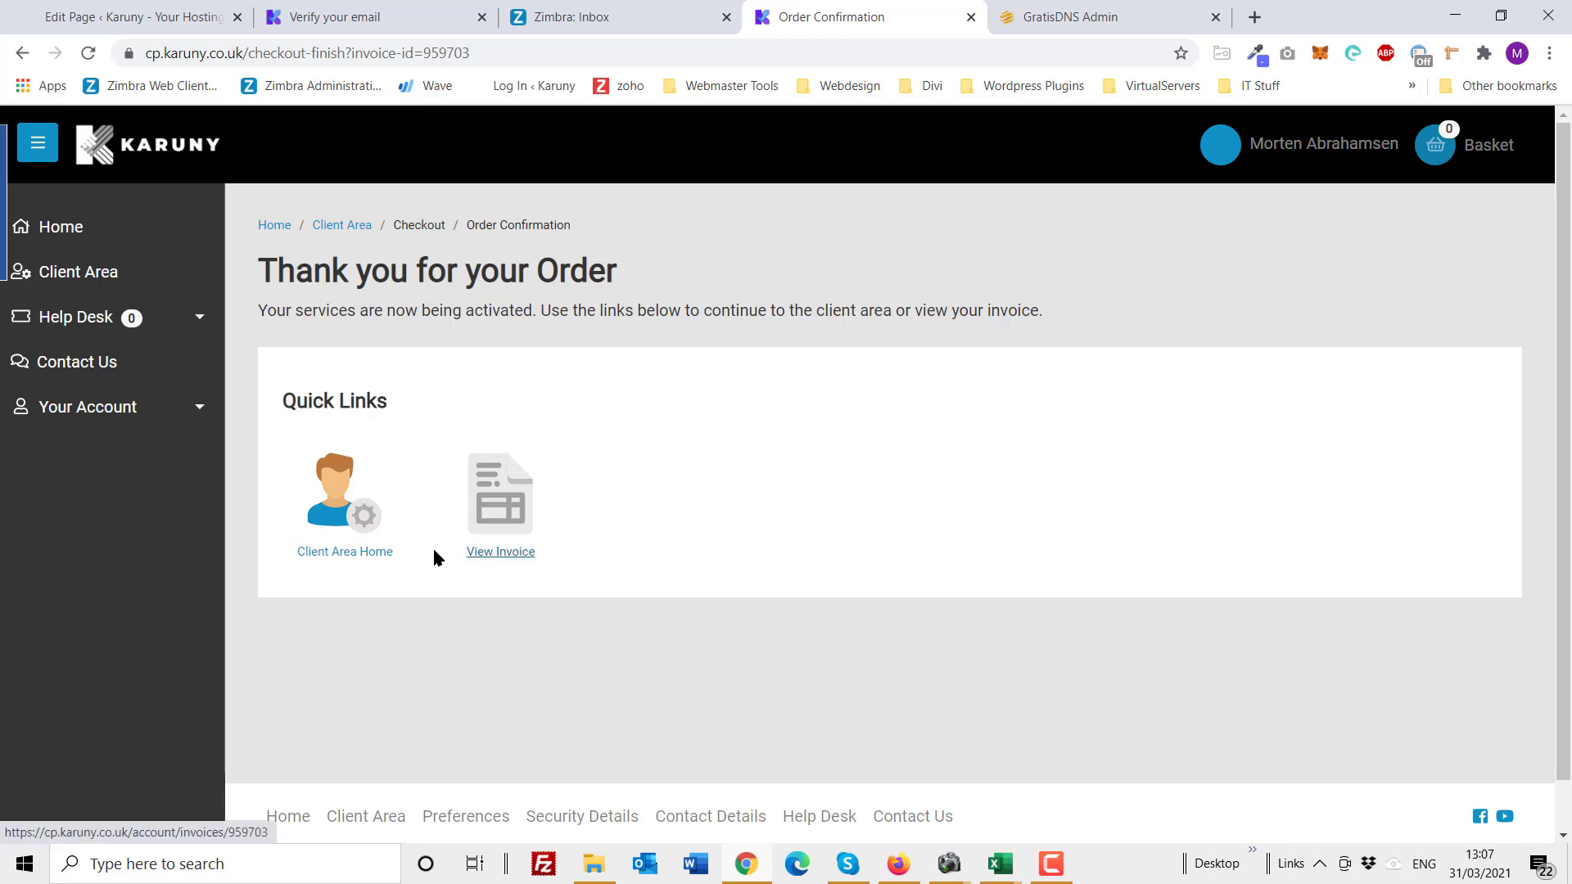
Step: From the client area home, select the karuny.dk package in Your Account's Package Select list
{"action": "left_click", "coordinate": [314, 553]}
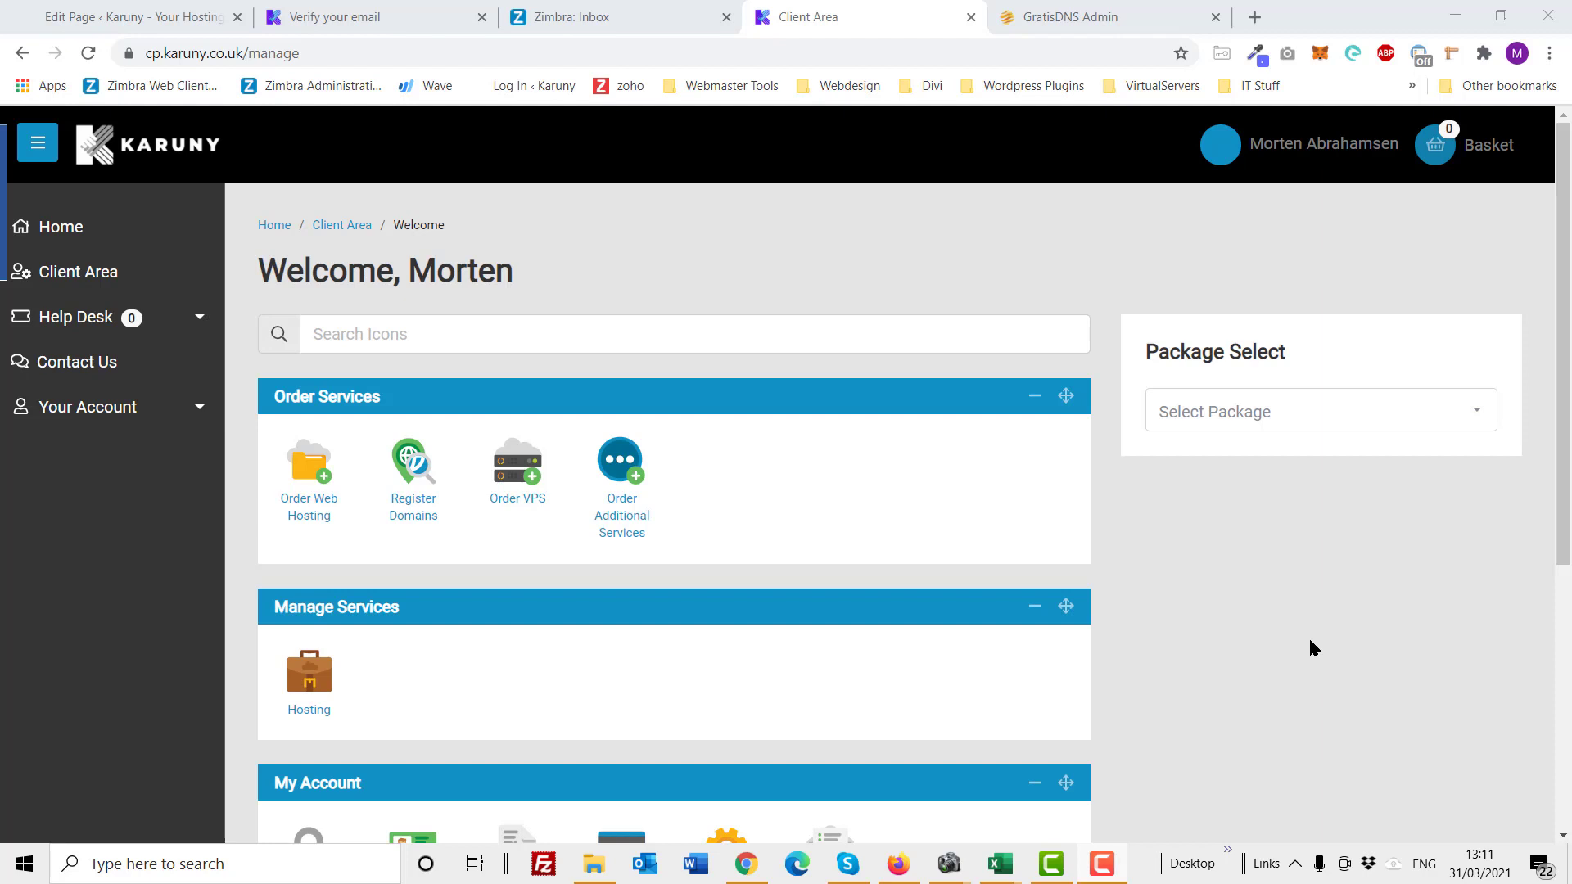
{"action": "left_click", "coordinate": [195, 414]}
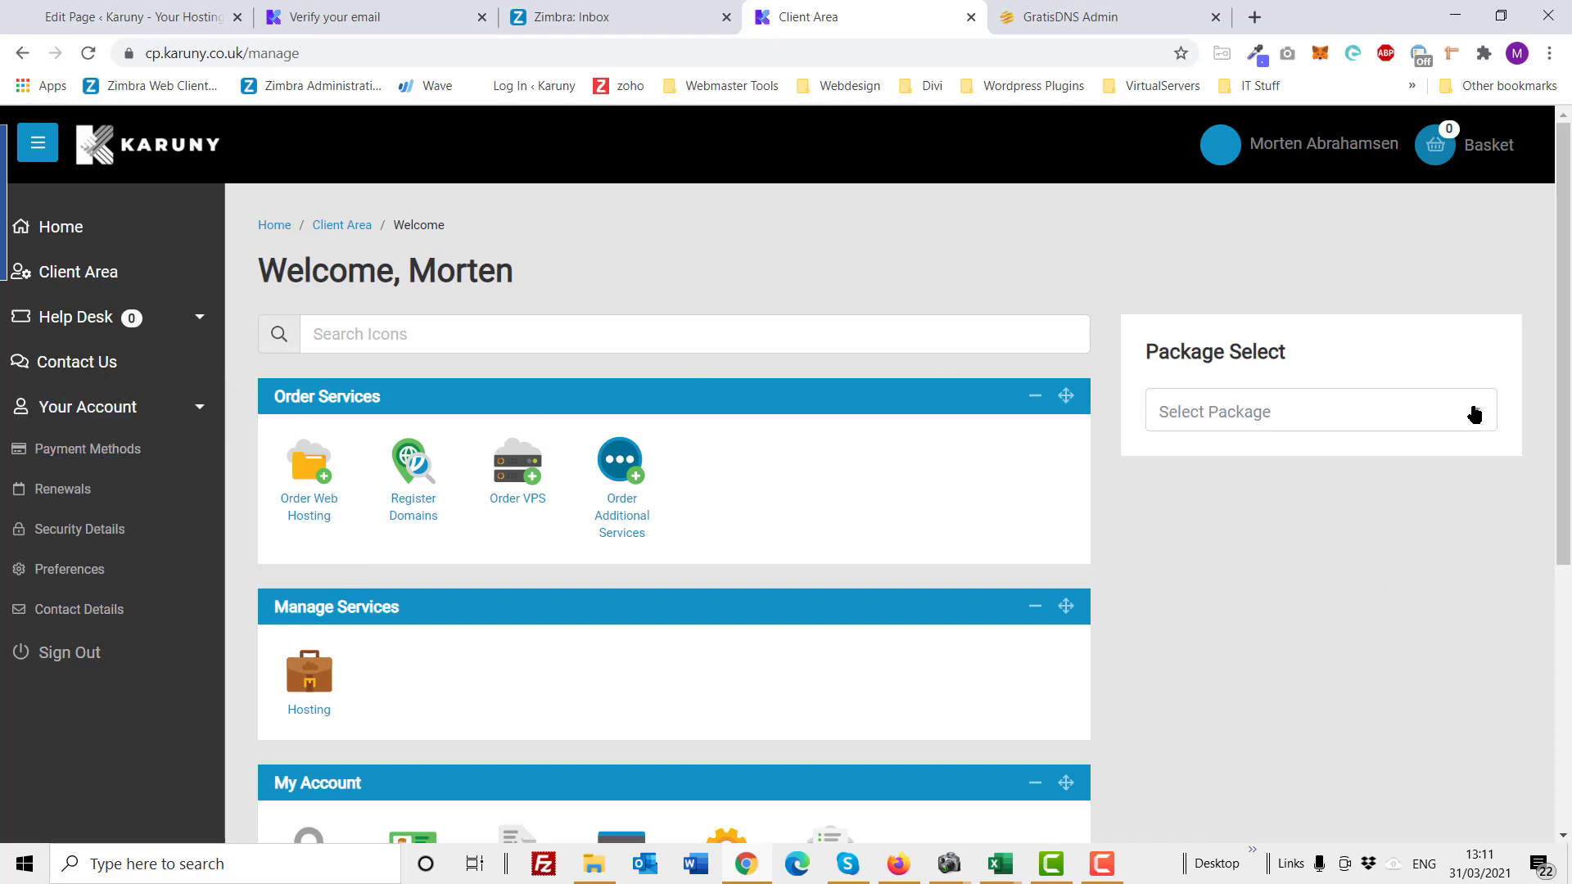
{"action": "left_click", "coordinate": [1476, 415]}
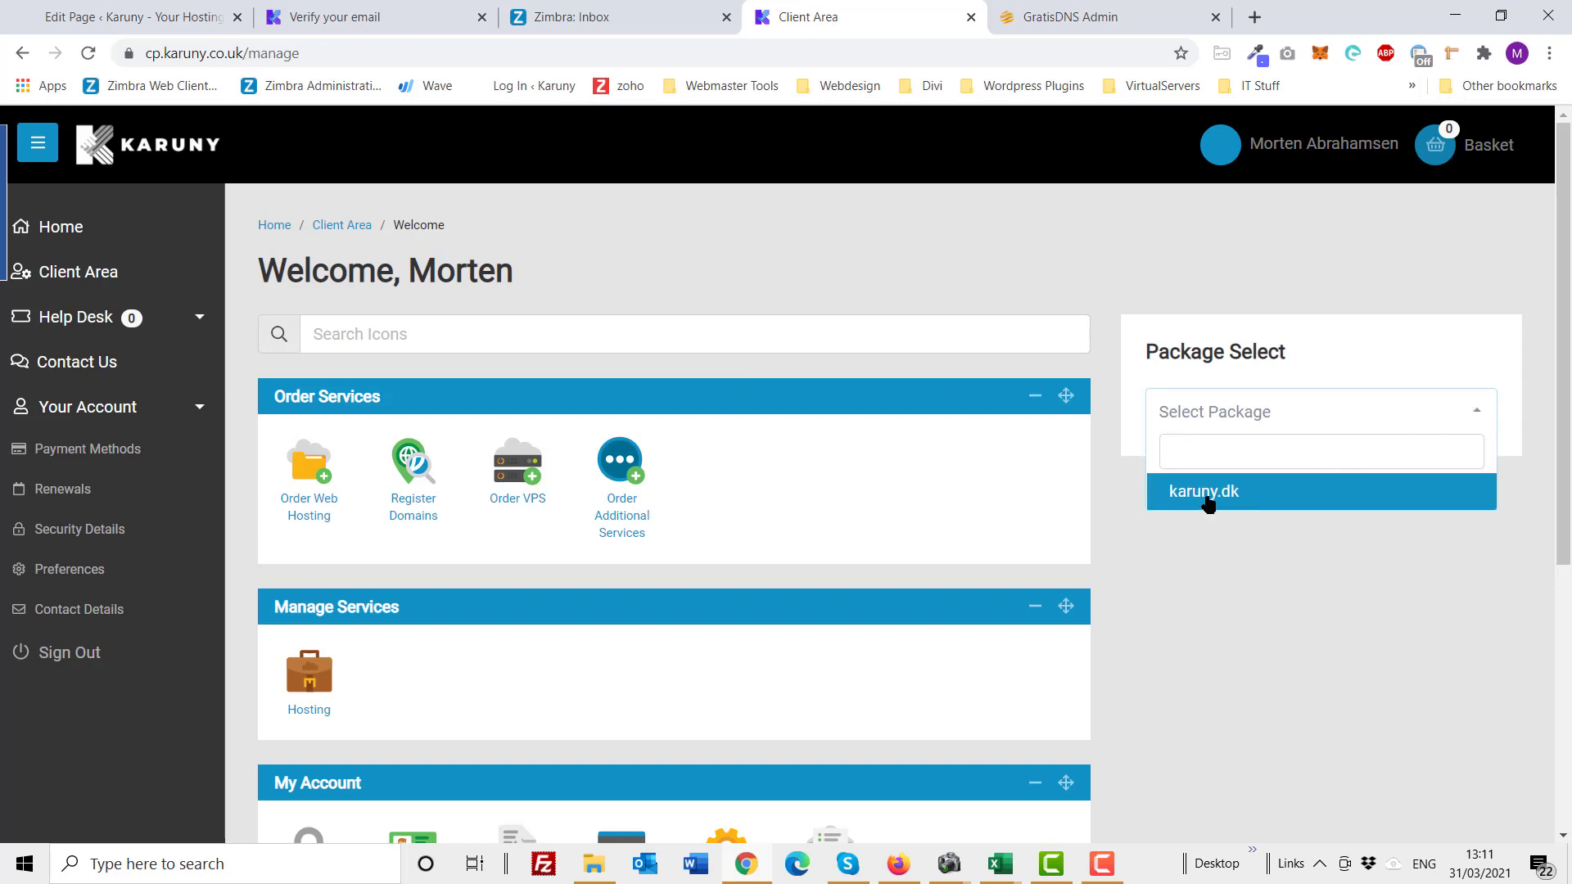
{"action": "left_click", "coordinate": [1202, 493]}
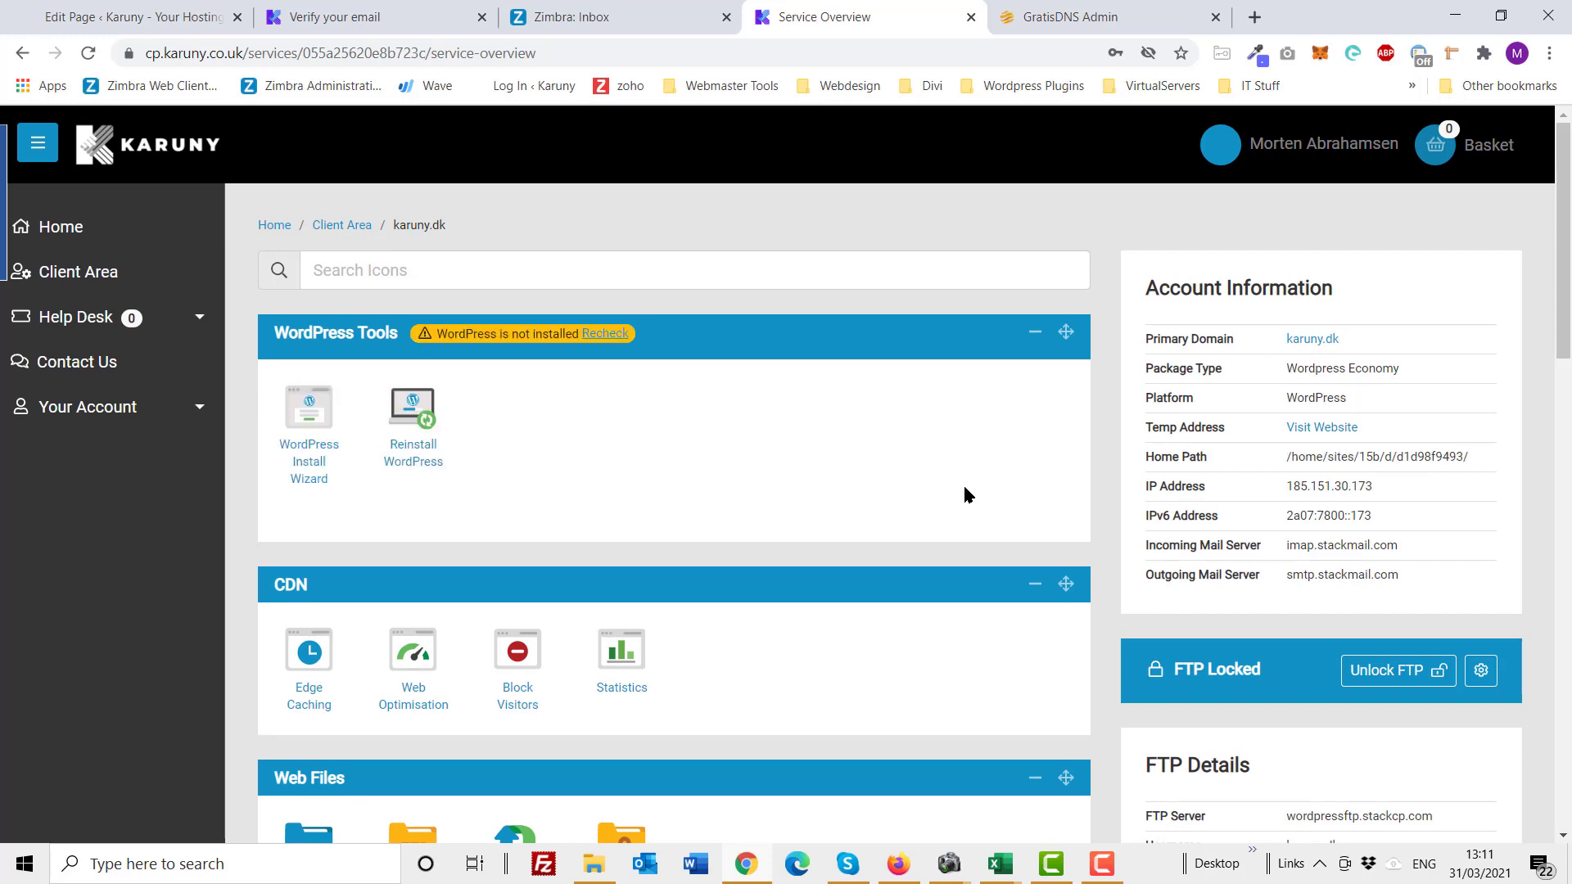
{"action": "scroll", "coordinate": [963, 489], "scroll_direction": "down", "scroll_amount": 1}
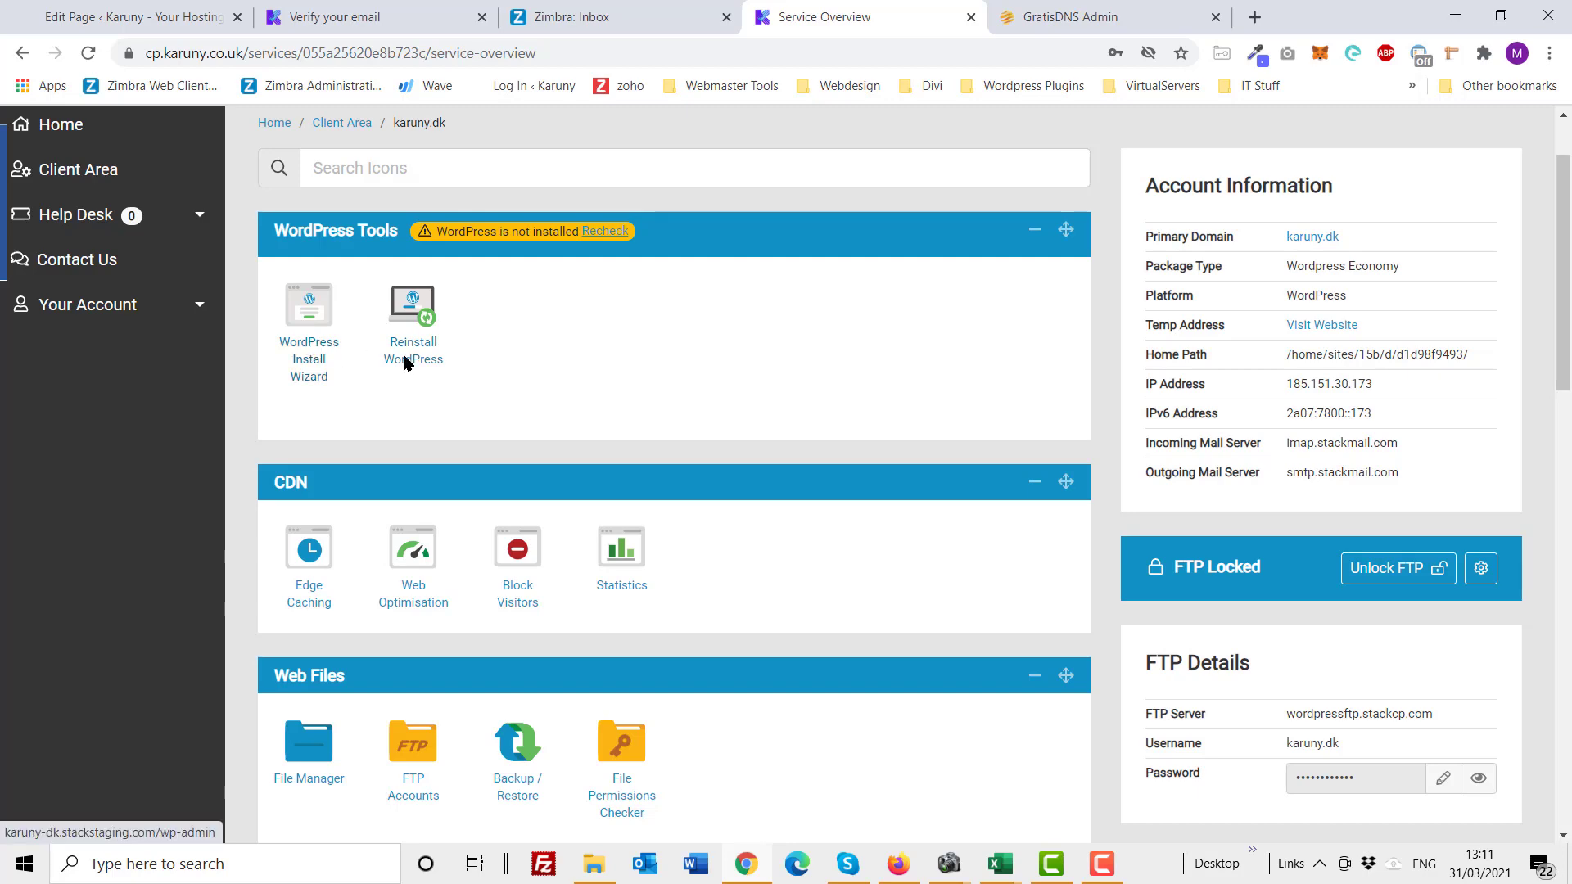
{"action": "scroll", "coordinate": [786, 420], "scroll_direction": "down", "scroll_amount": 1}
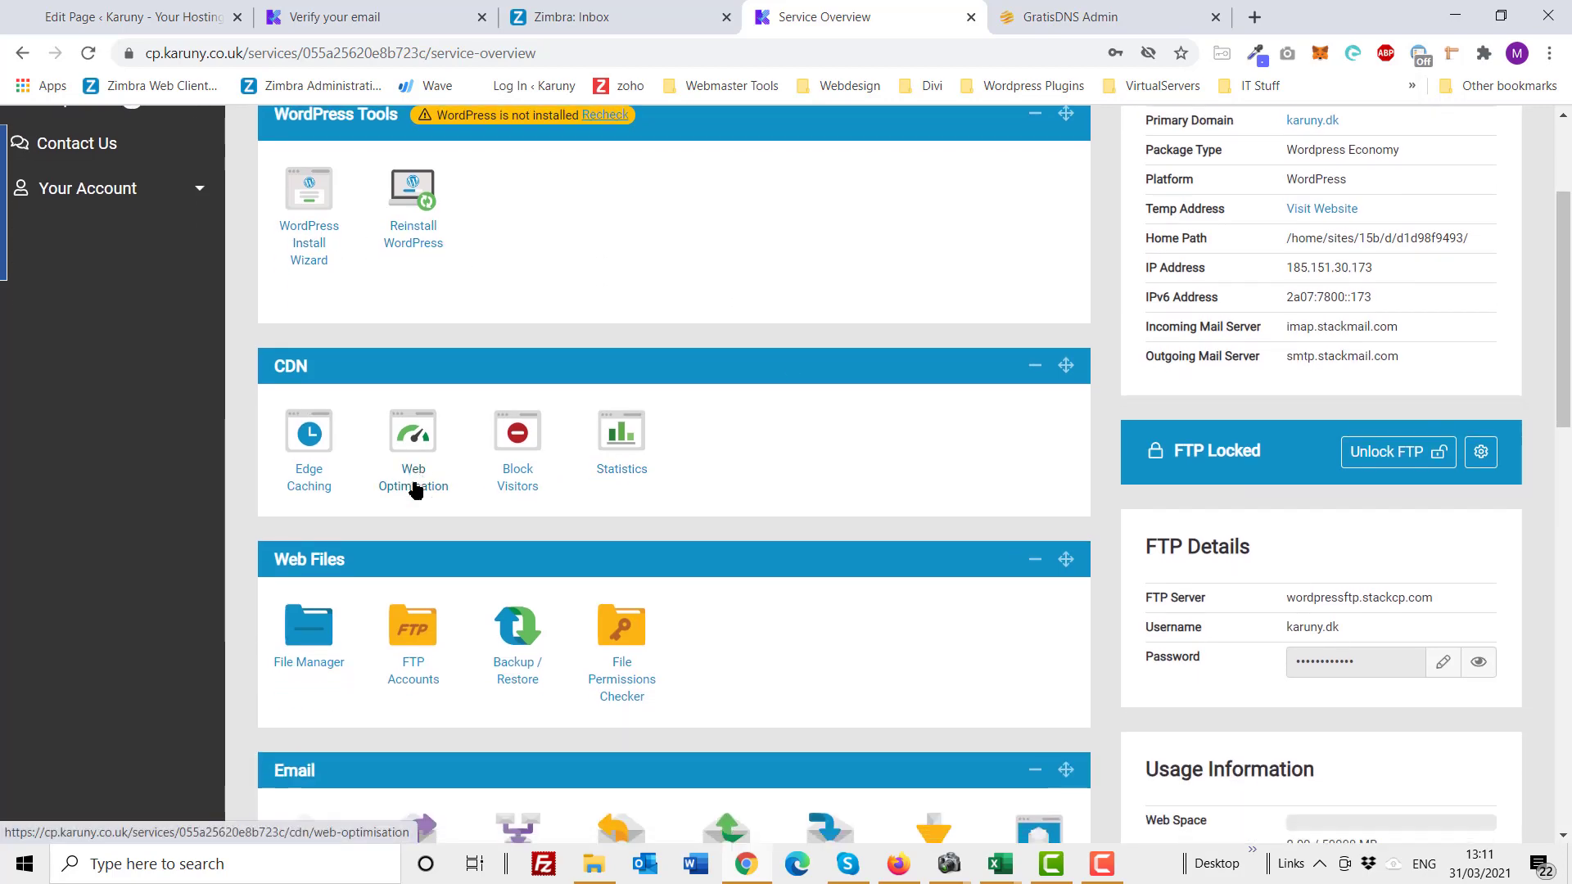
{"action": "scroll", "coordinate": [414, 487], "scroll_direction": "down", "scroll_amount": 1}
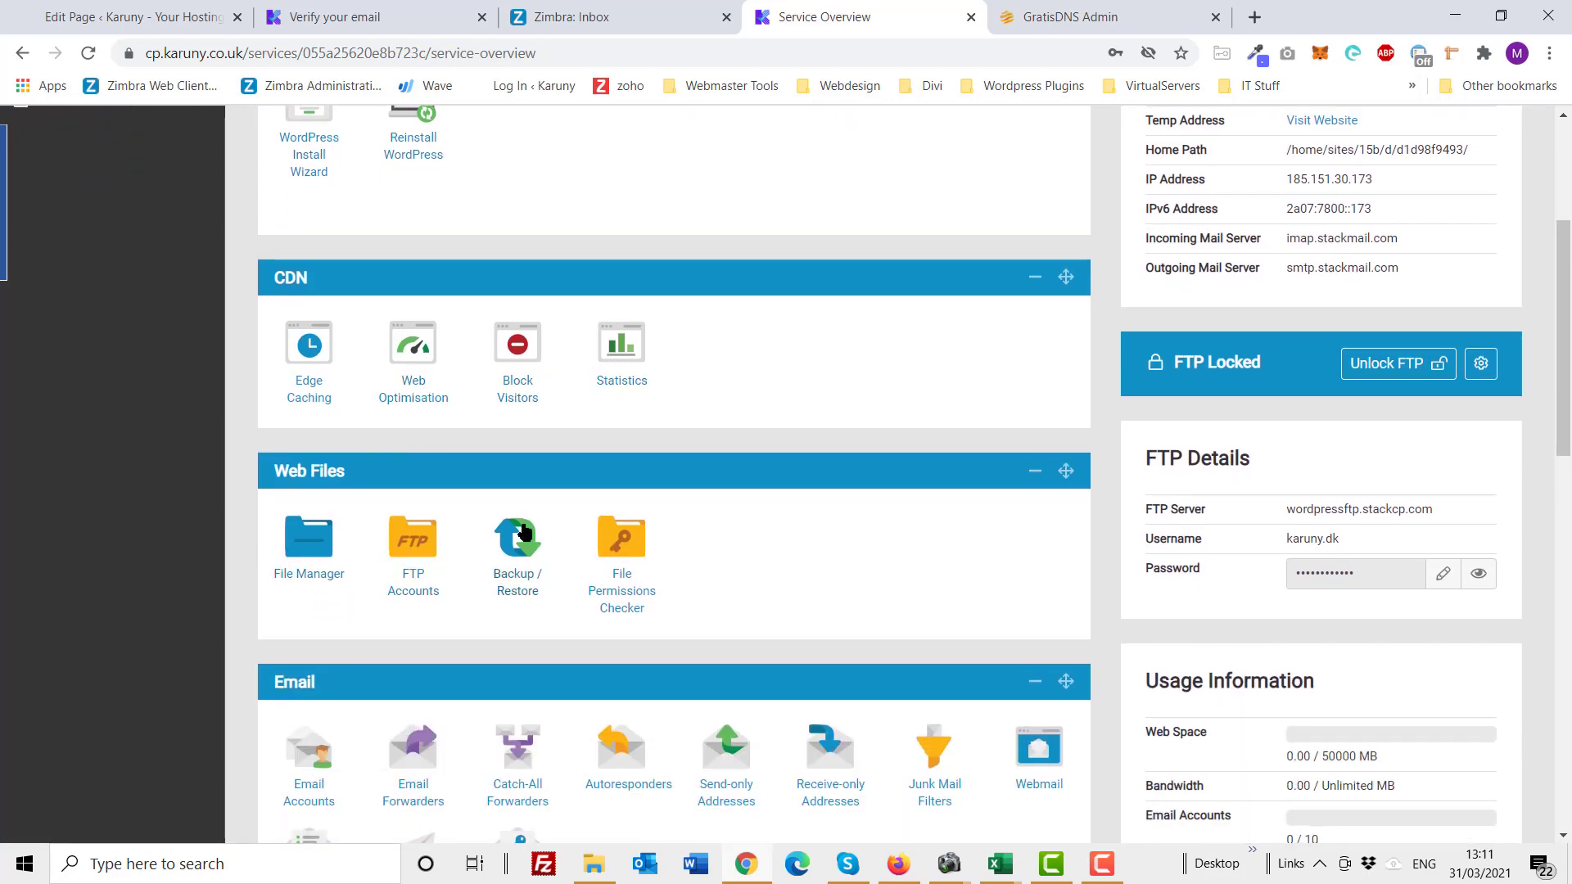
{"action": "scroll", "coordinate": [674, 511], "scroll_direction": "down", "scroll_amount": 3}
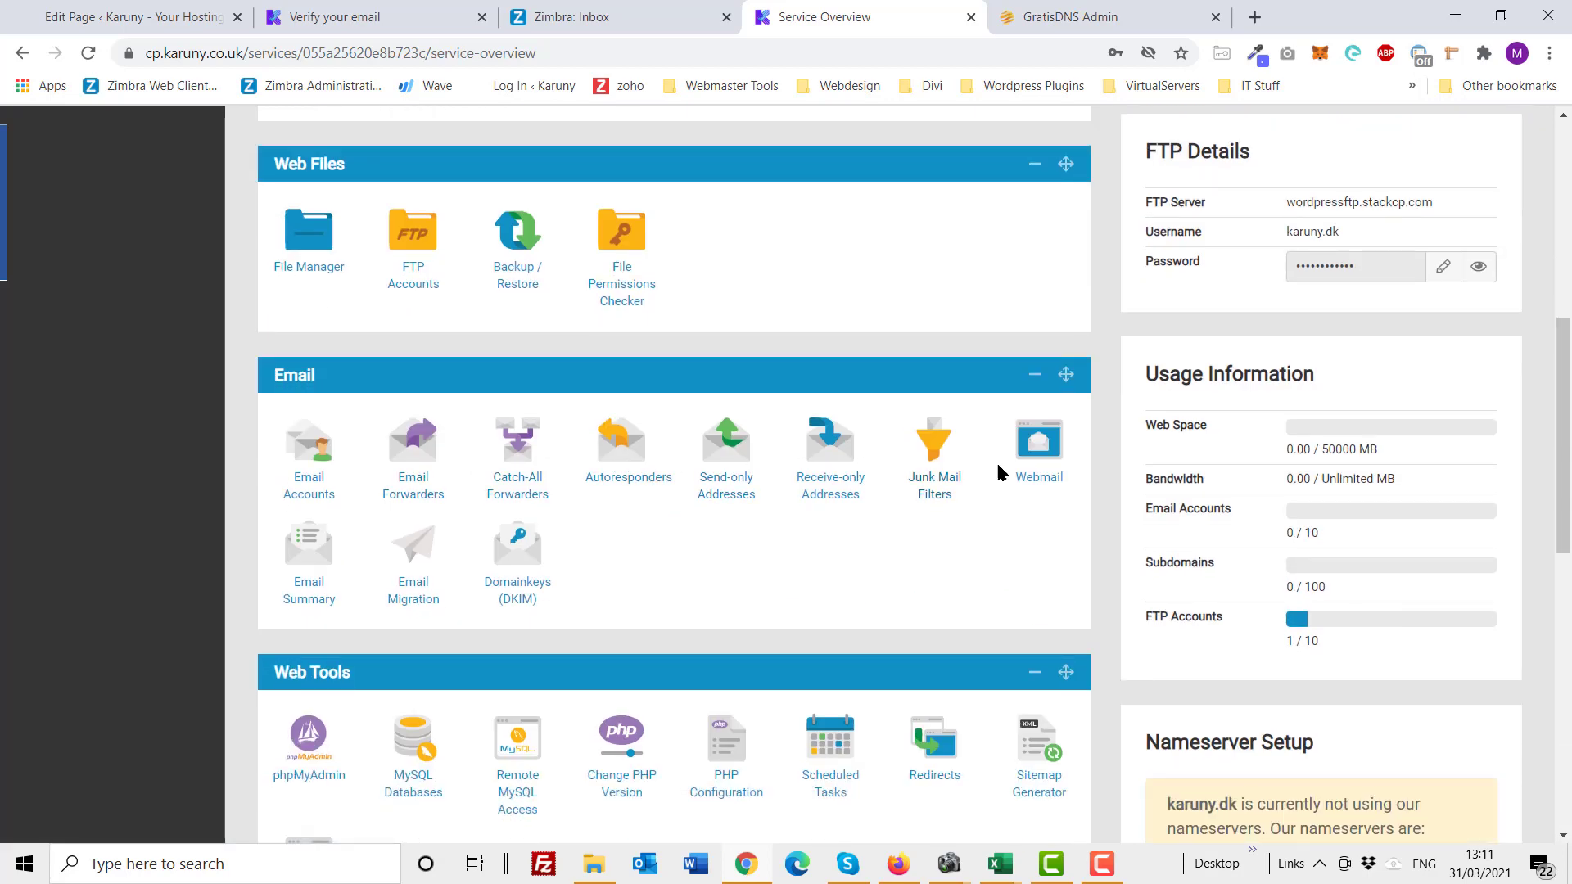
{"action": "scroll", "coordinate": [579, 455], "scroll_direction": "down", "scroll_amount": 3}
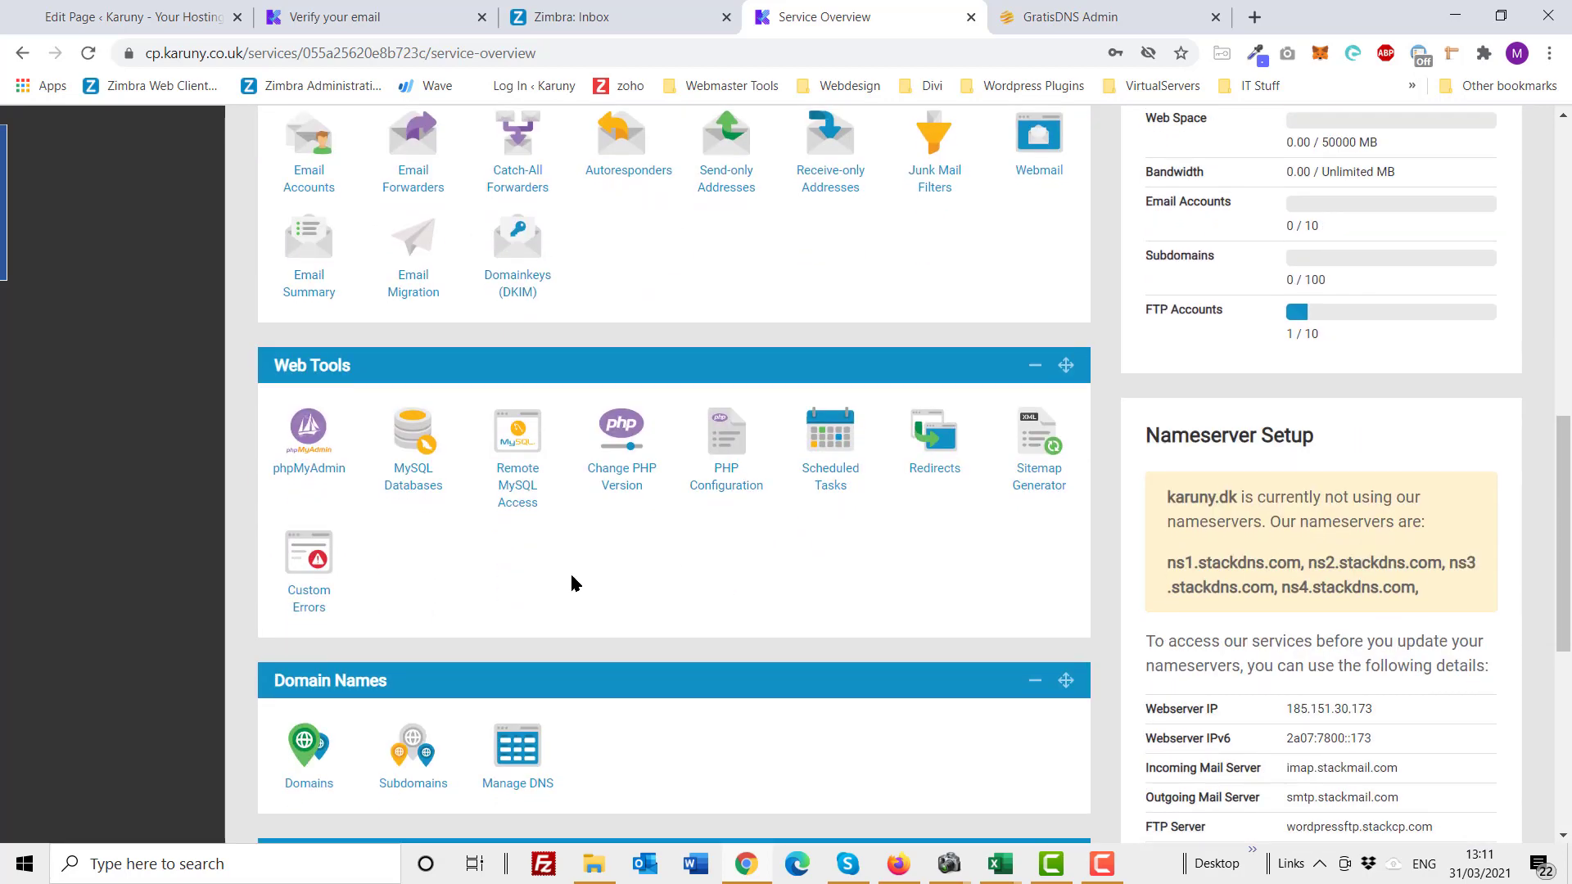
{"action": "scroll", "coordinate": [634, 409], "scroll_direction": "up", "scroll_amount": 1}
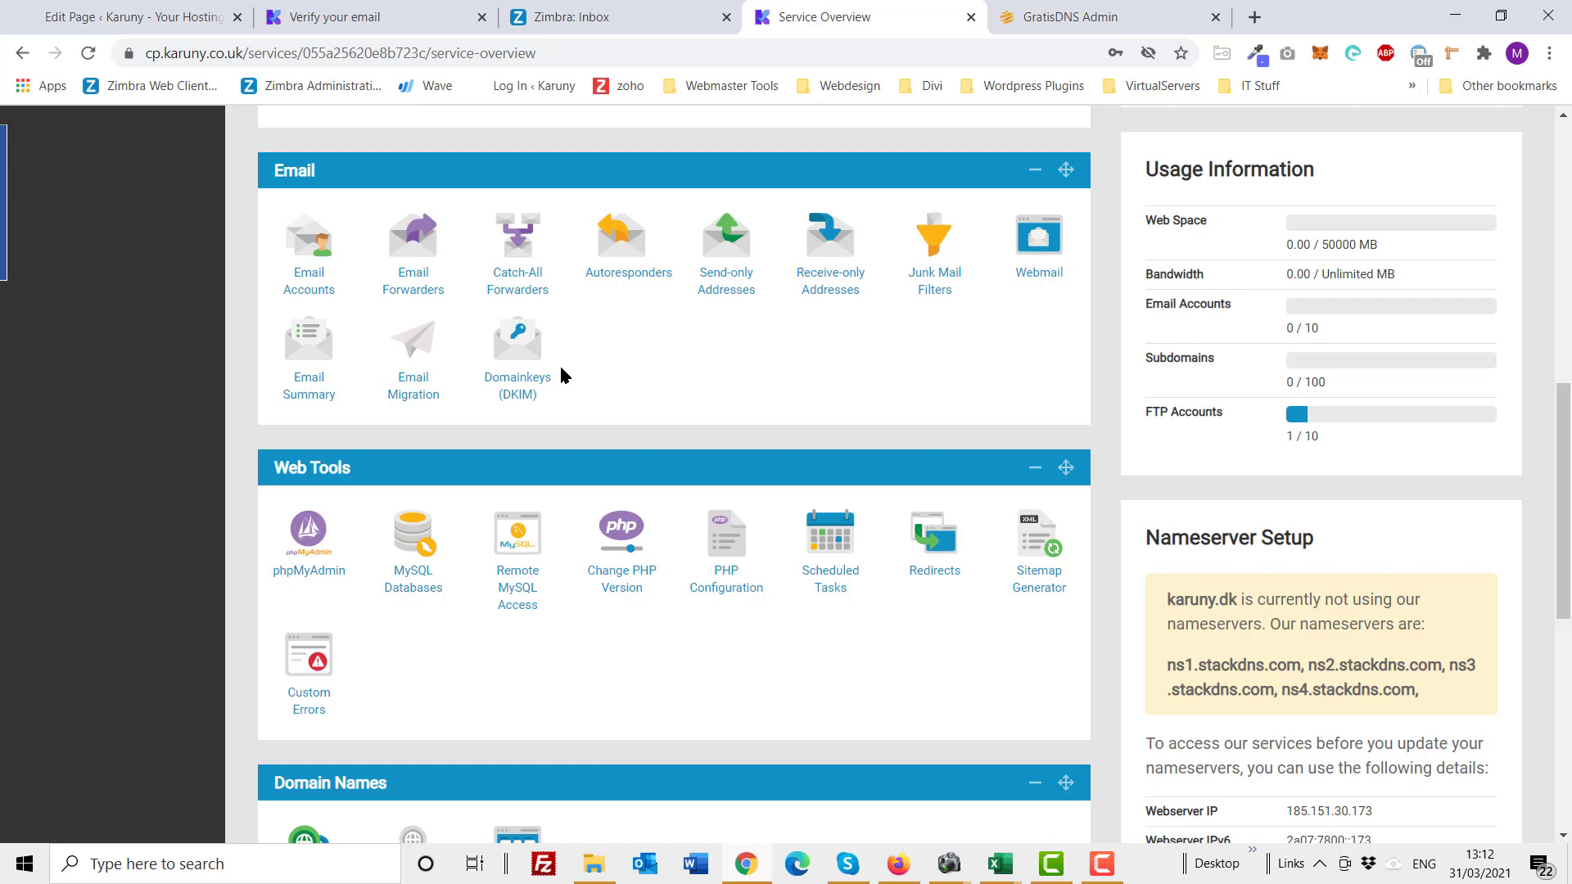
{"action": "scroll", "coordinate": [561, 373], "scroll_direction": "down", "scroll_amount": 3}
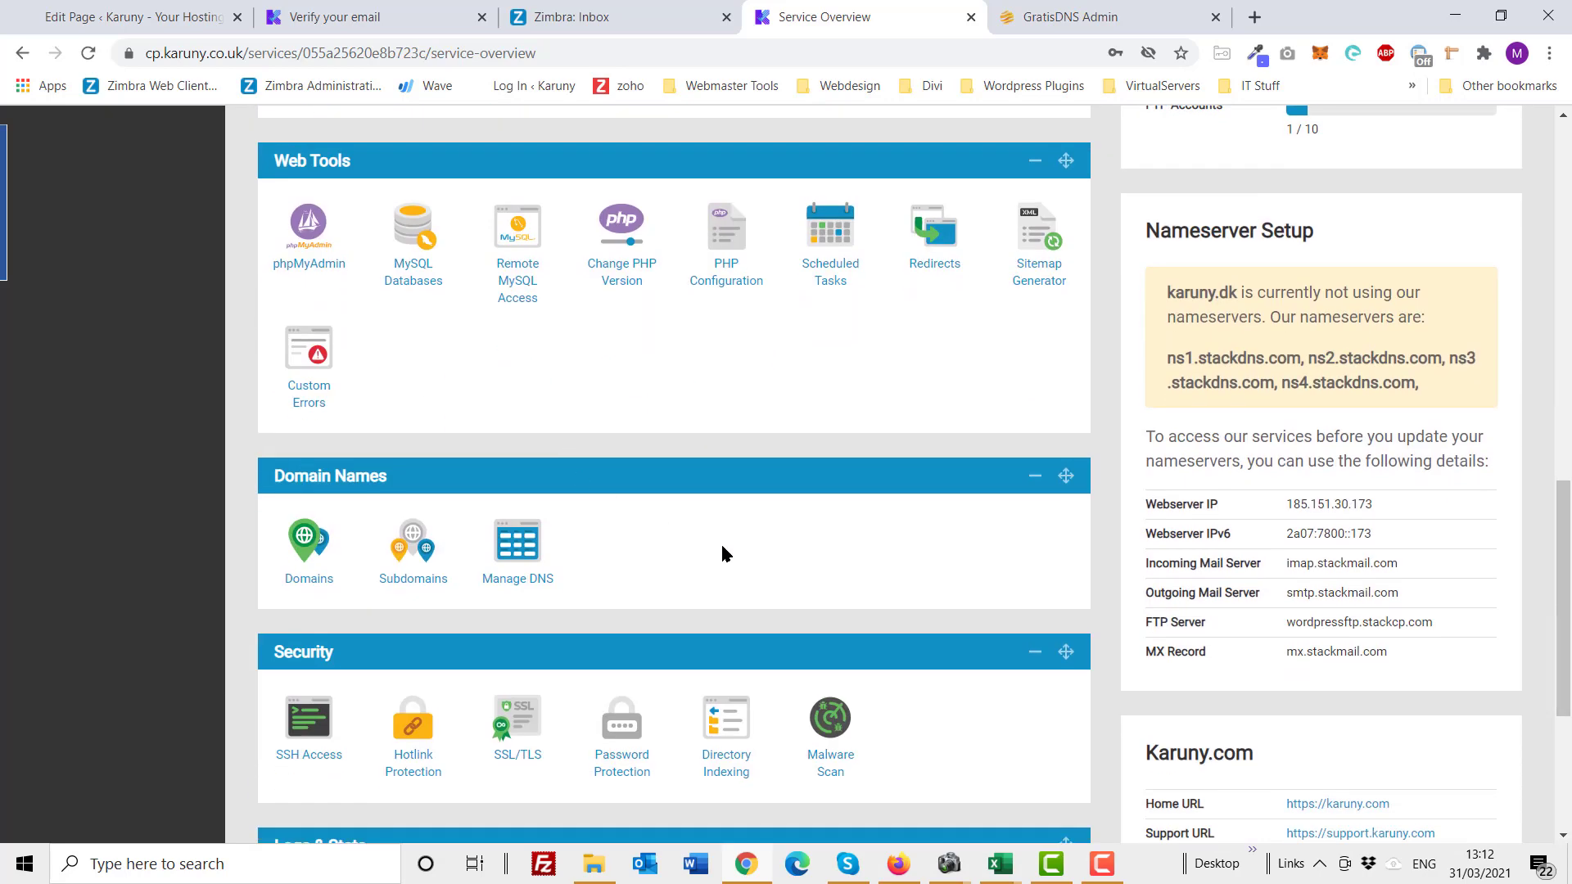
{"action": "scroll", "coordinate": [635, 544], "scroll_direction": "down", "scroll_amount": 2}
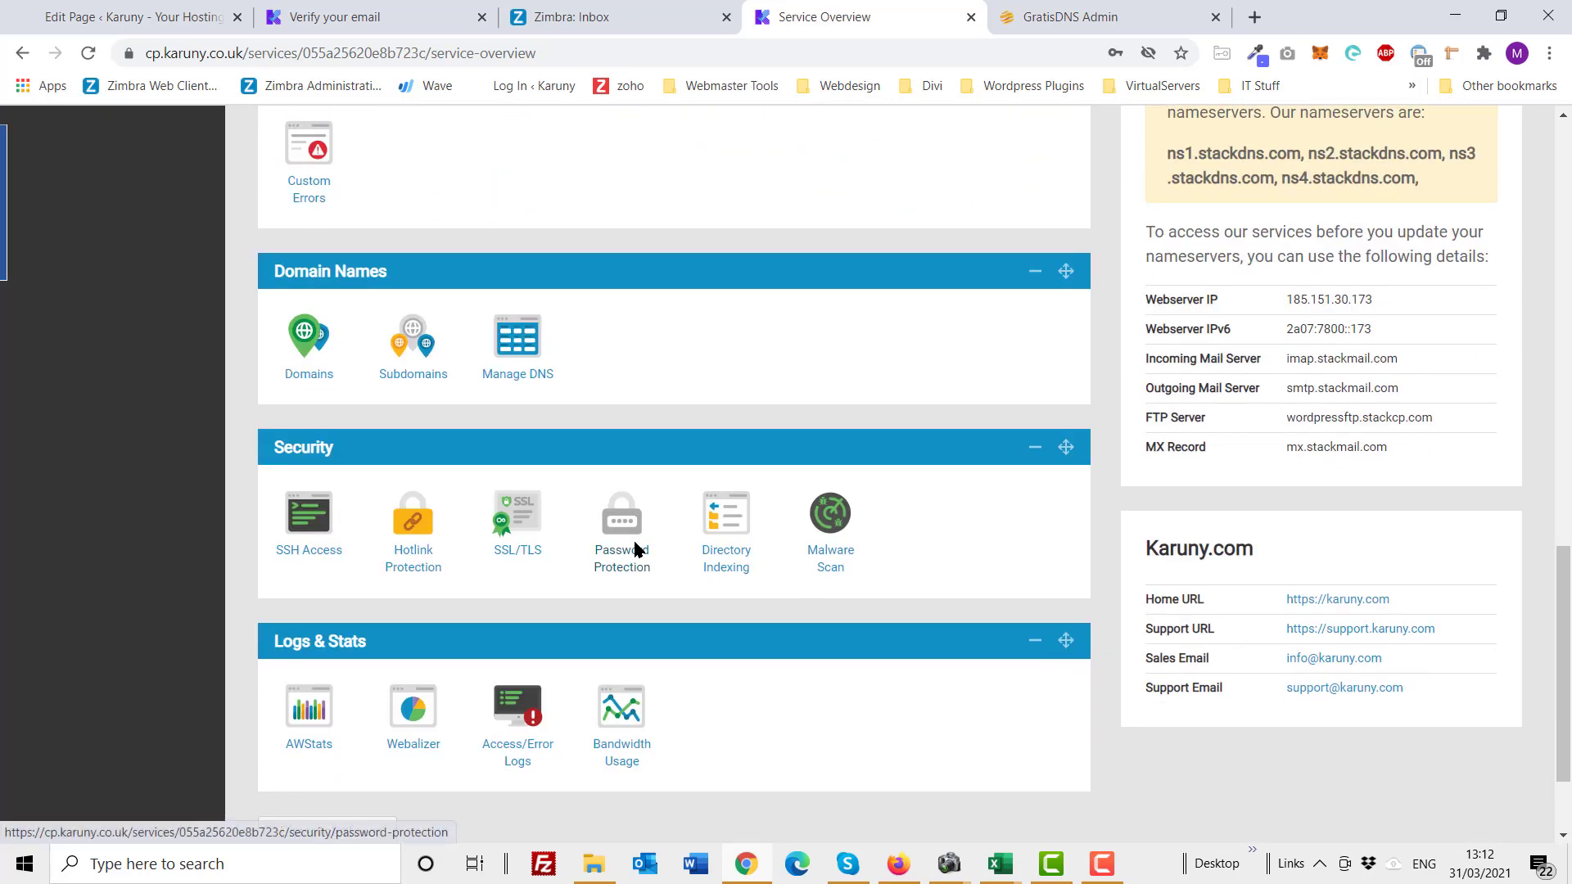
{"action": "scroll", "coordinate": [635, 549], "scroll_direction": "down", "scroll_amount": 2}
{"action": "scroll", "coordinate": [637, 551], "scroll_direction": "up", "scroll_amount": 2}
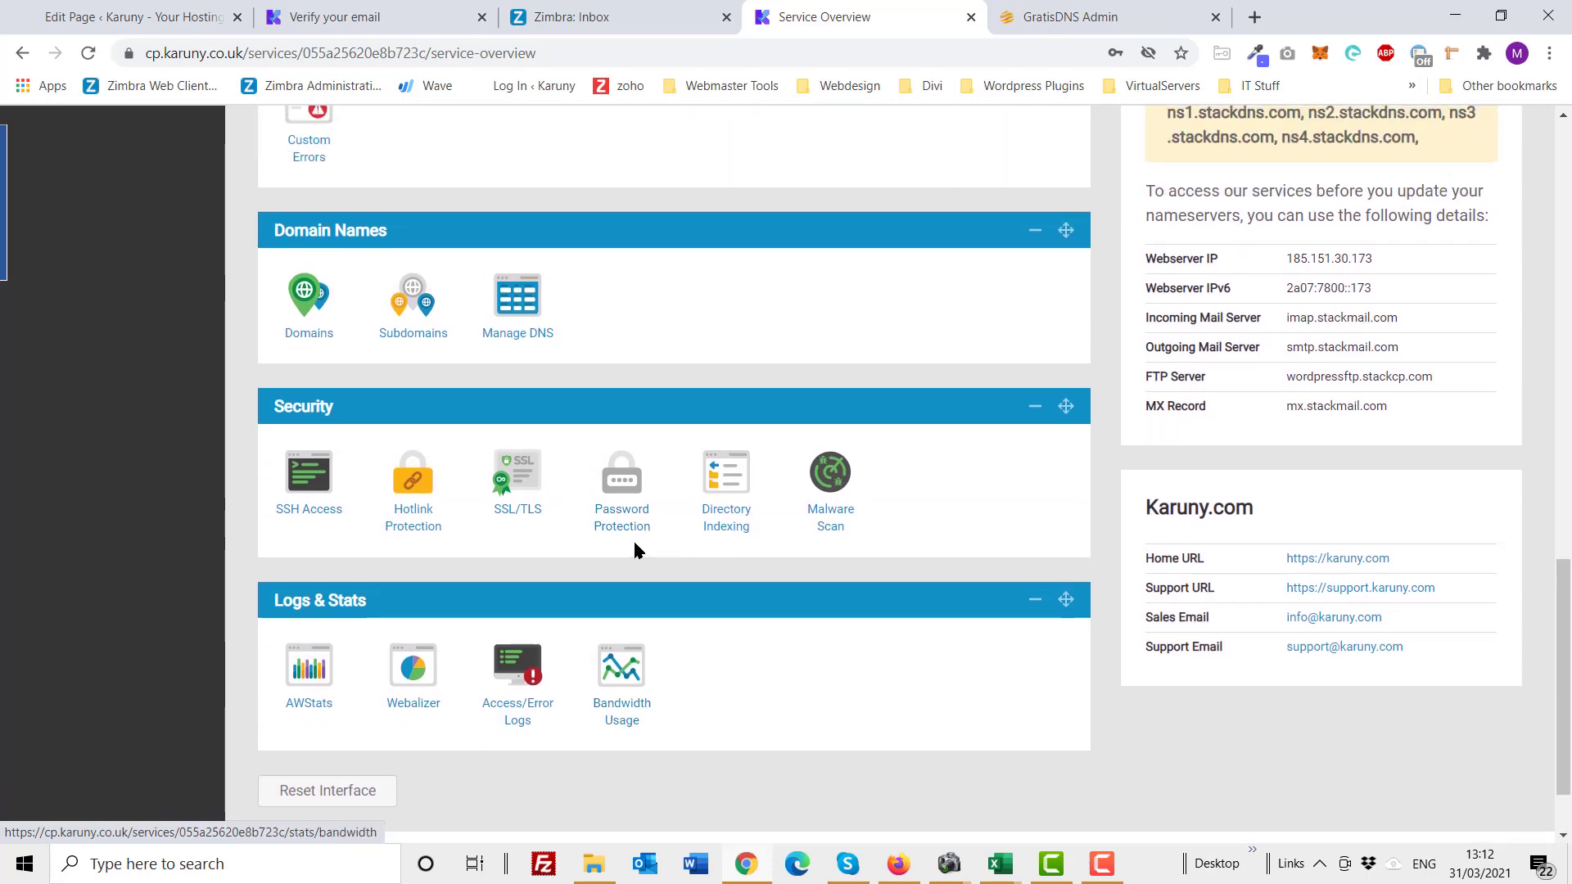
{"action": "scroll", "coordinate": [636, 549], "scroll_direction": "up", "scroll_amount": 2}
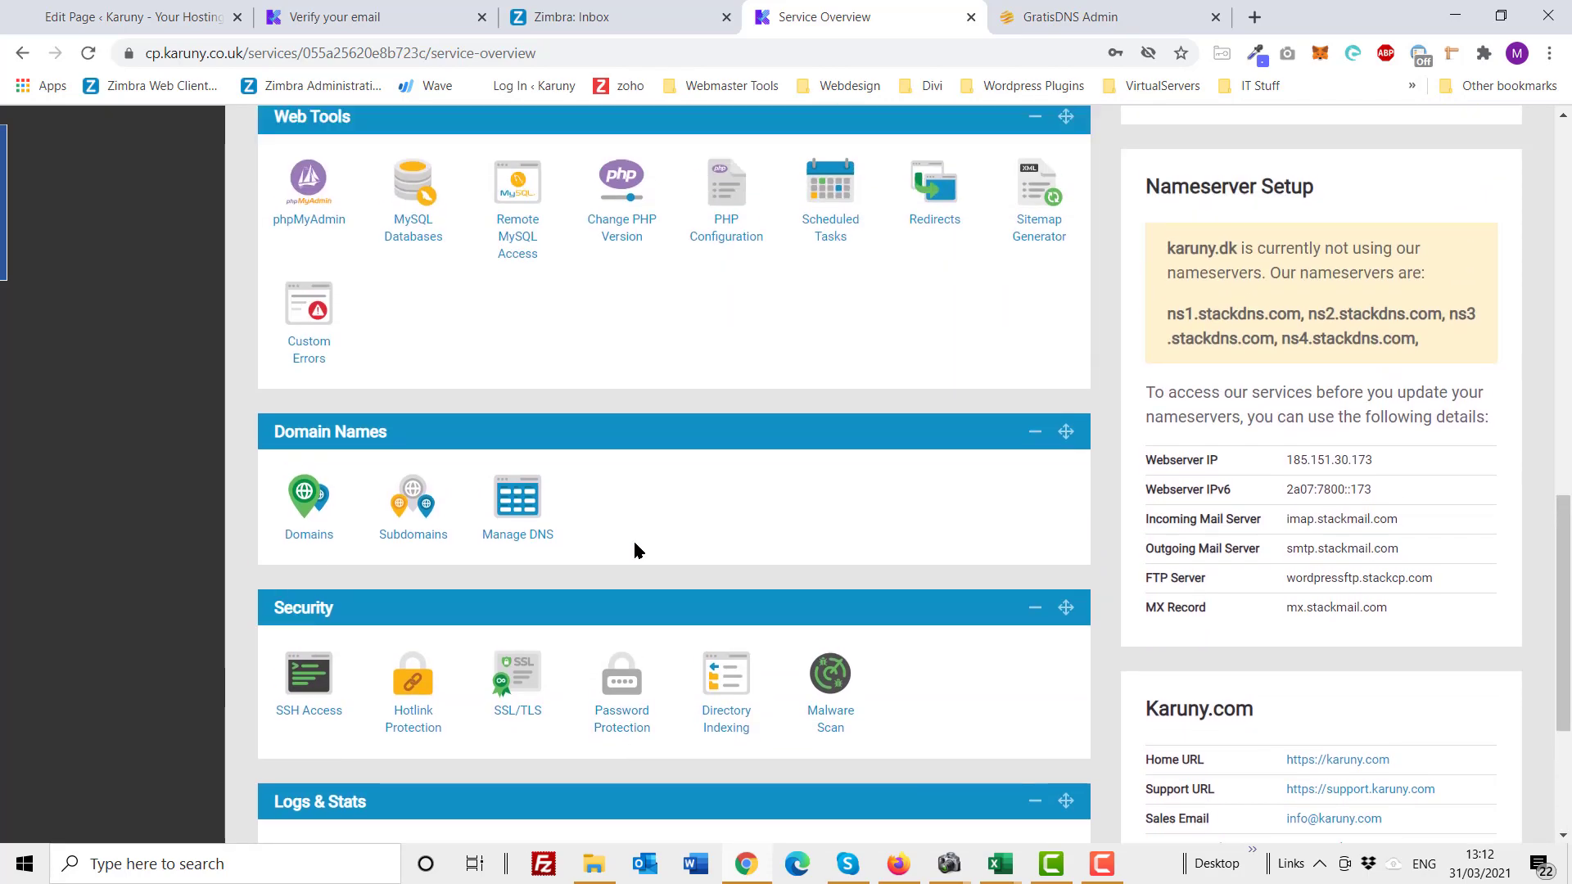
{"action": "left_click_drag", "start_coordinate": [1171, 356], "coordinate": [1445, 384]}
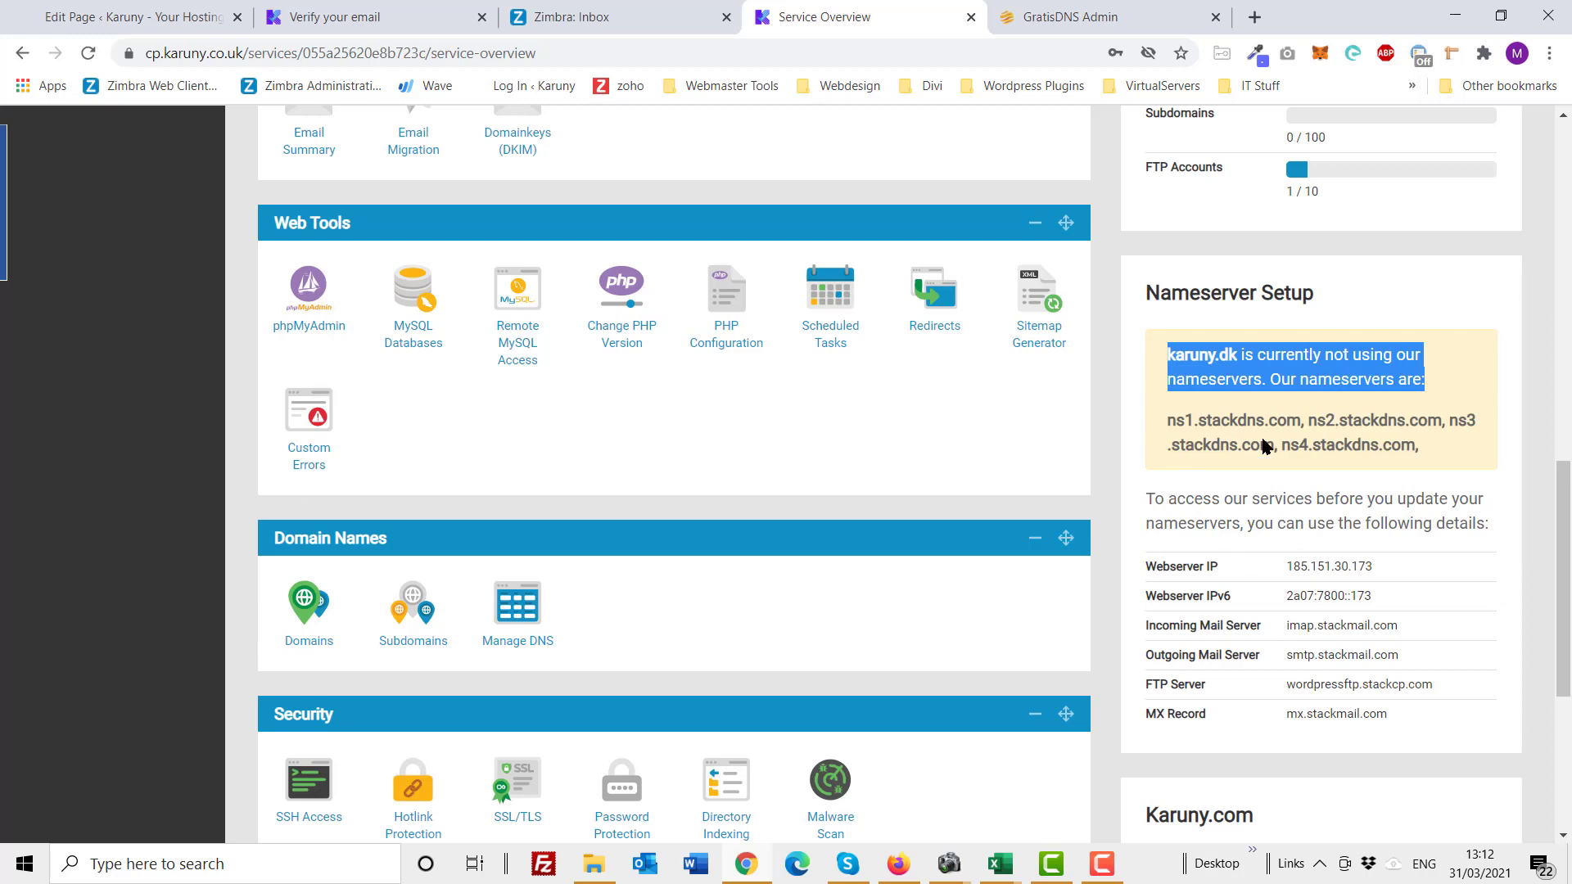
{"action": "left_click", "coordinate": [1271, 410]}
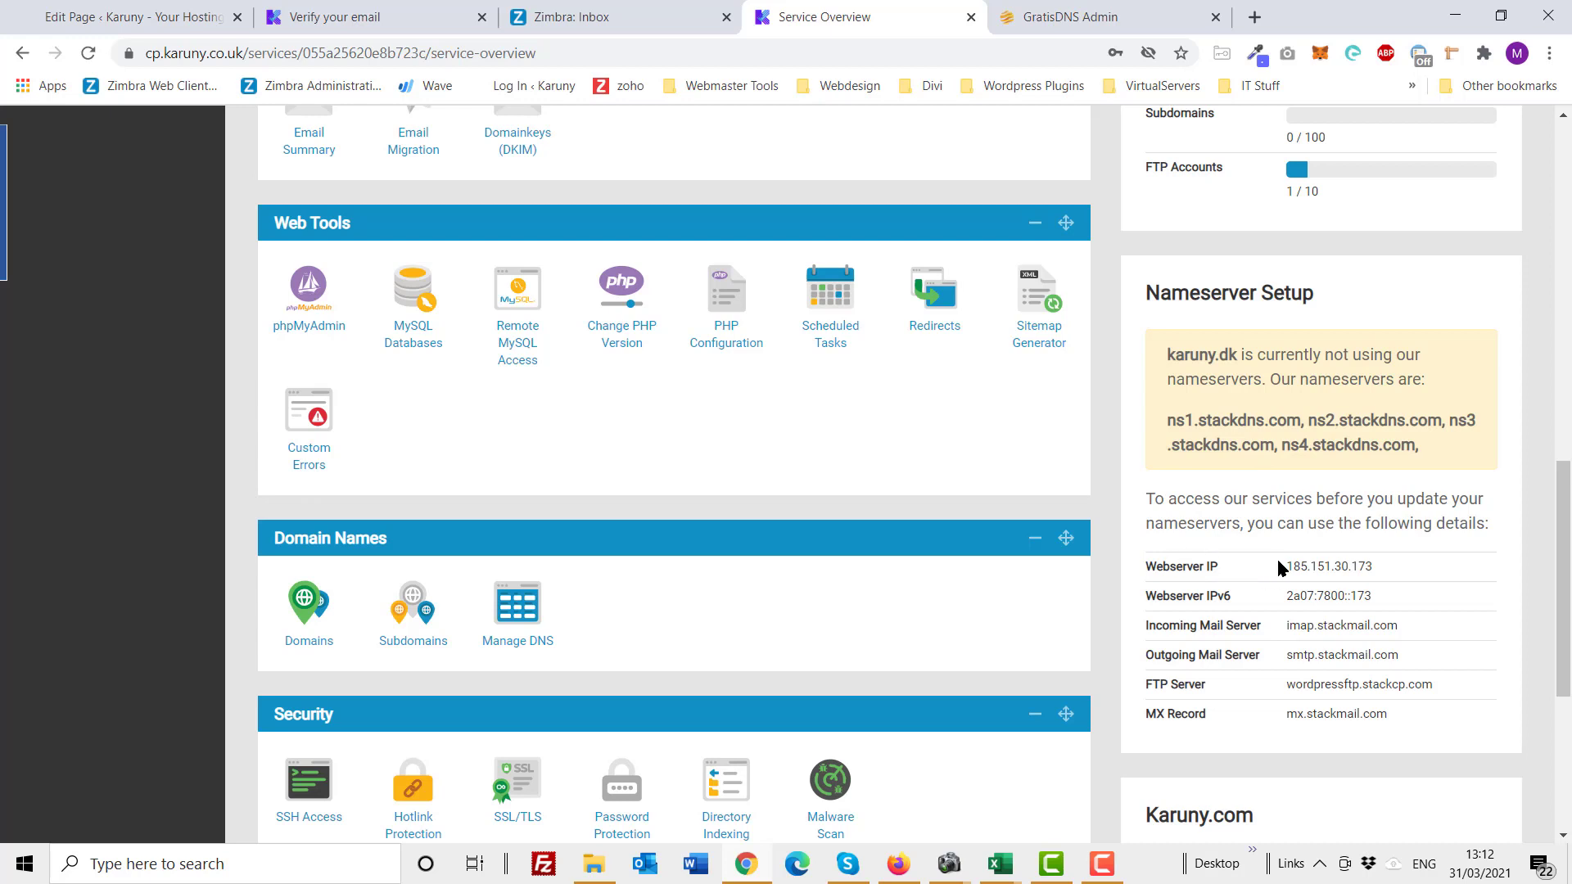
{"action": "mouse_move", "coordinate": [1286, 567]}
{"action": "left_mouse_down"}
{"action": "mouse_move", "coordinate": [1353, 566]}
{"action": "mouse_move", "coordinate": [1287, 576]}
{"action": "left_mouse_up"}
{"action": "key", "text": "ctrl+c"}
{"action": "left_click", "coordinate": [1373, 567]}
{"action": "scroll", "coordinate": [1280, 573], "scroll_direction": "up", "scroll_amount": 15}
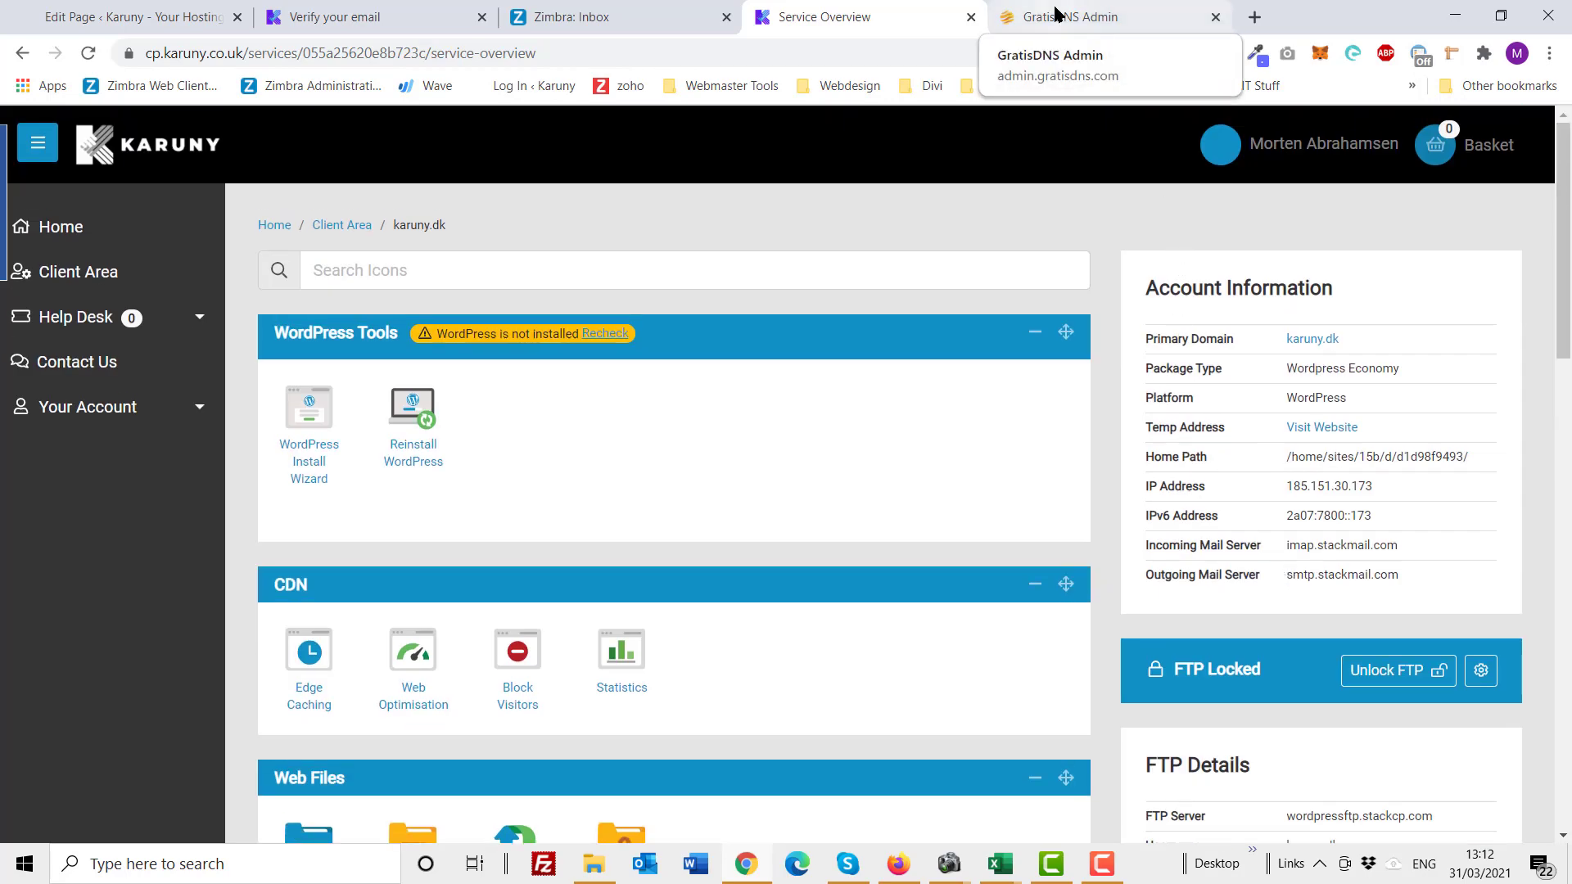
Step: In the GratisDNS Admin tab, open the DNS section and locate the karuny.dk zone
{"action": "left_click", "coordinate": [1057, 17]}
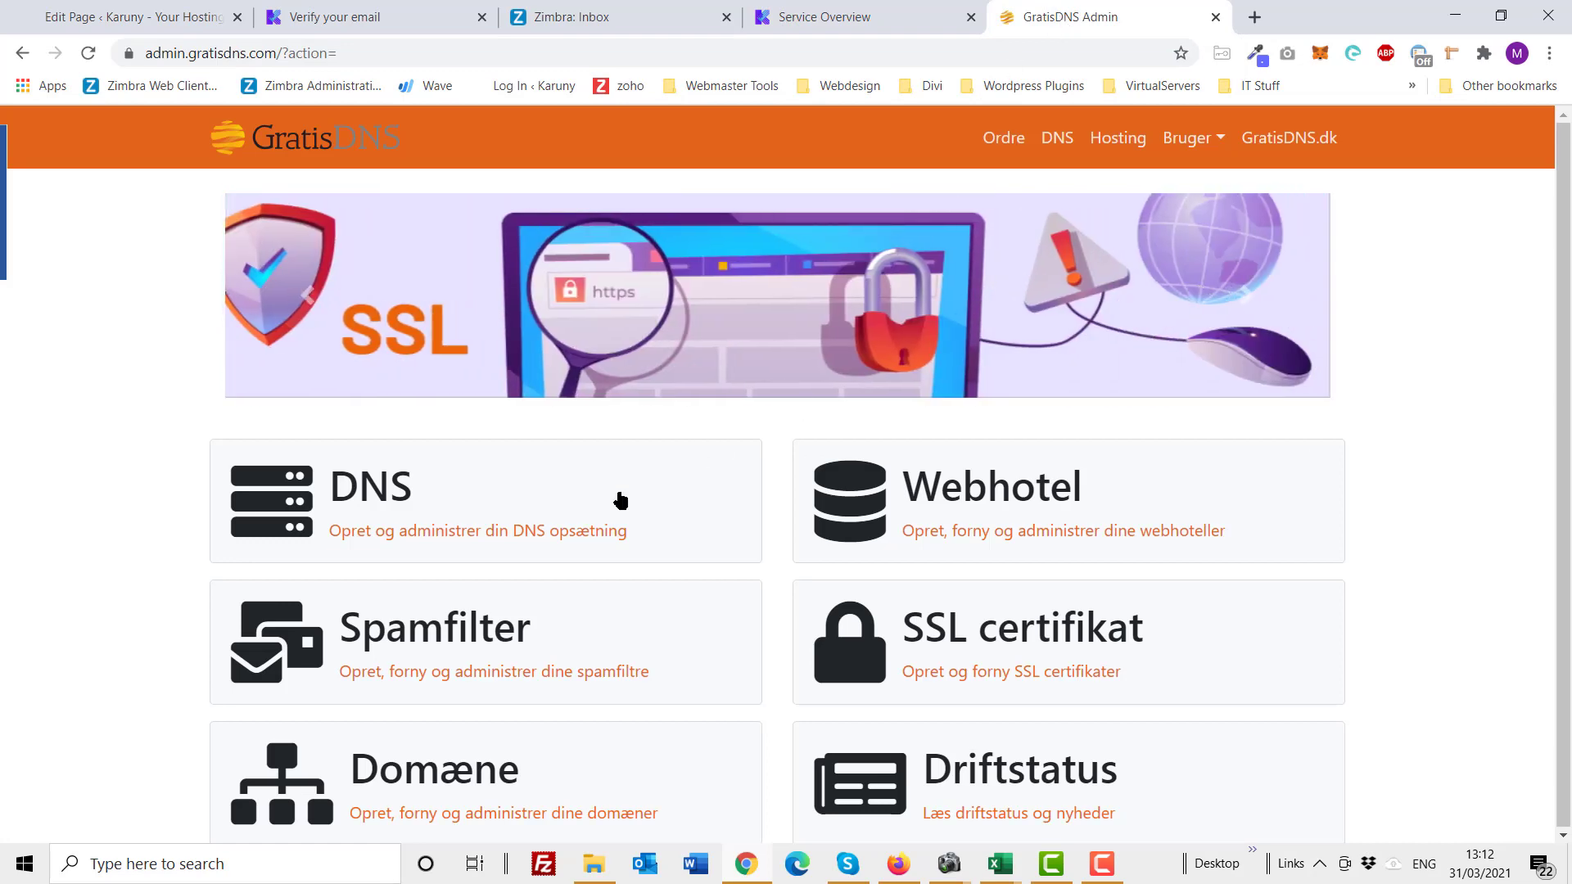
{"action": "left_click", "coordinate": [469, 501]}
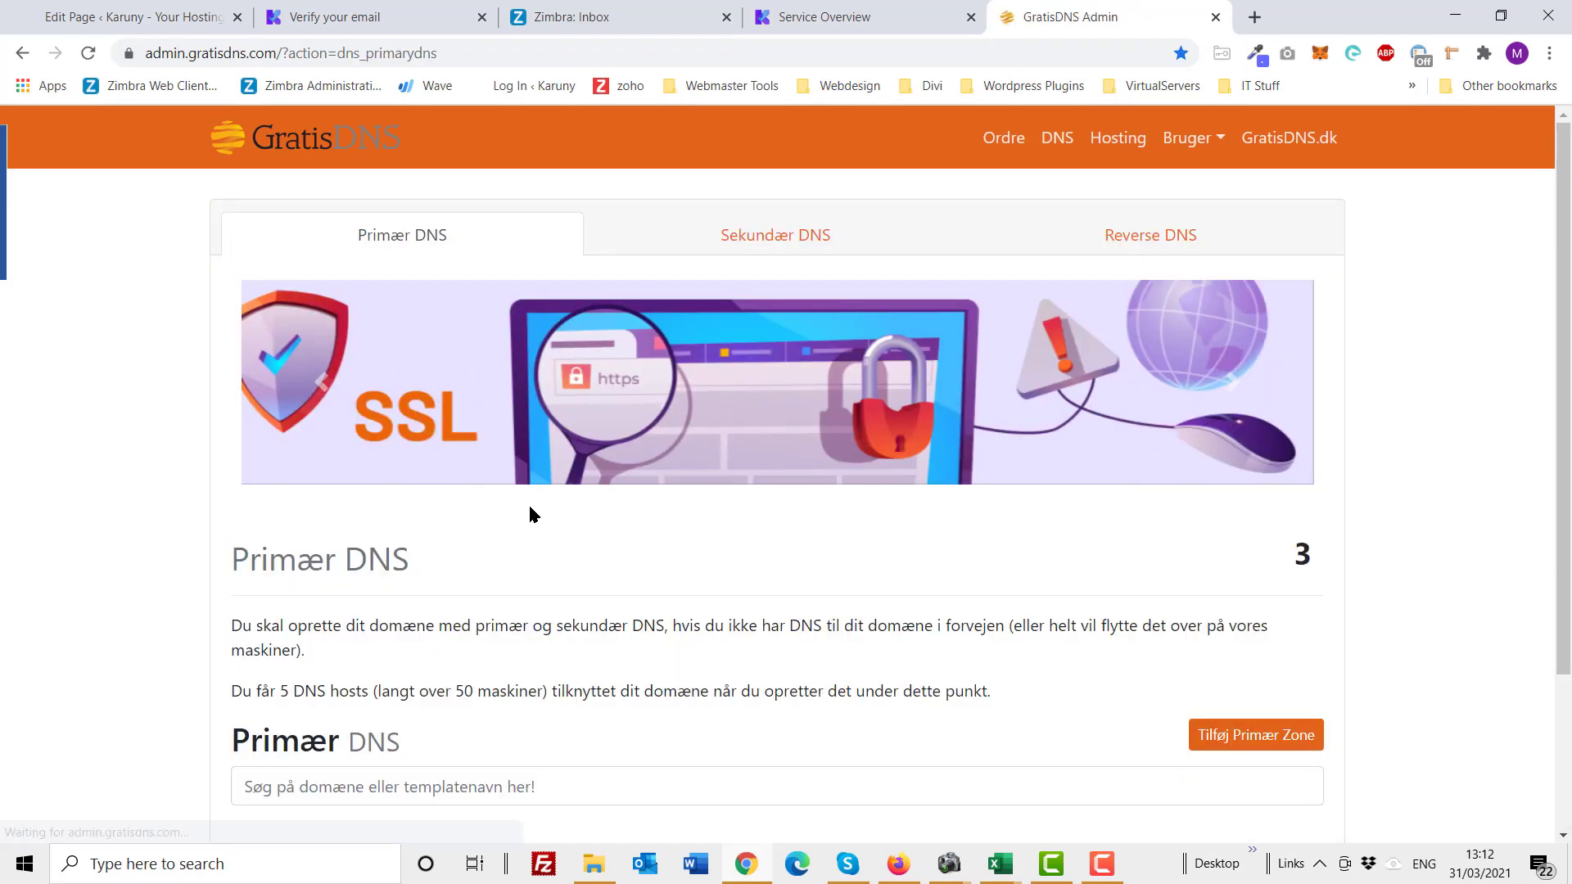
{"action": "scroll", "coordinate": [530, 515], "scroll_direction": "down", "scroll_amount": 3}
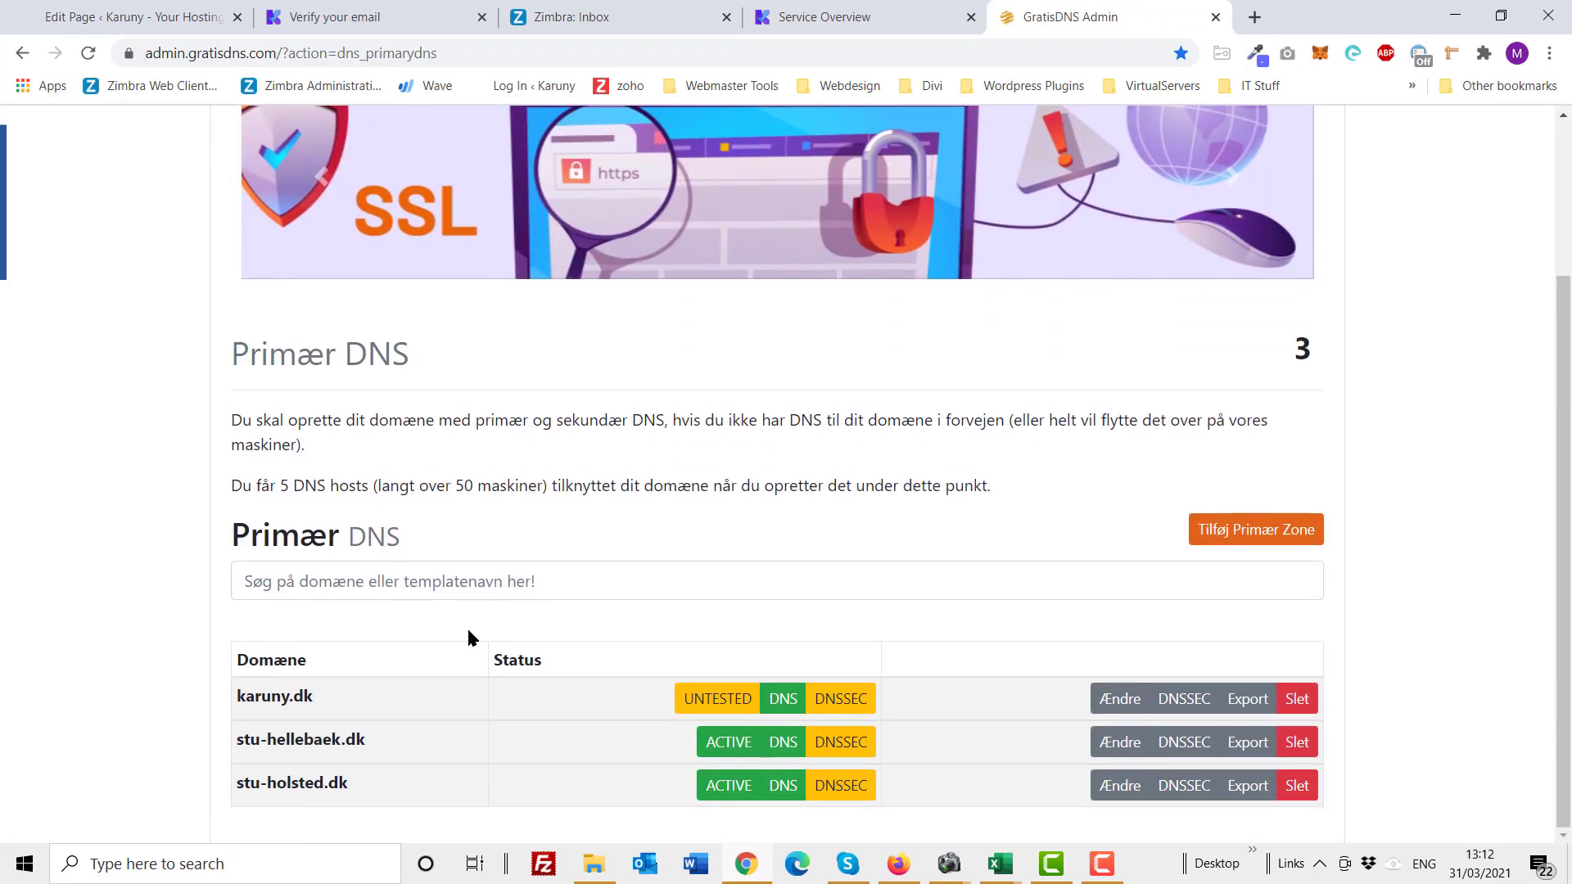
{"action": "left_click_drag", "start_coordinate": [327, 696], "coordinate": [205, 711]}
{"action": "left_click", "coordinate": [316, 706]}
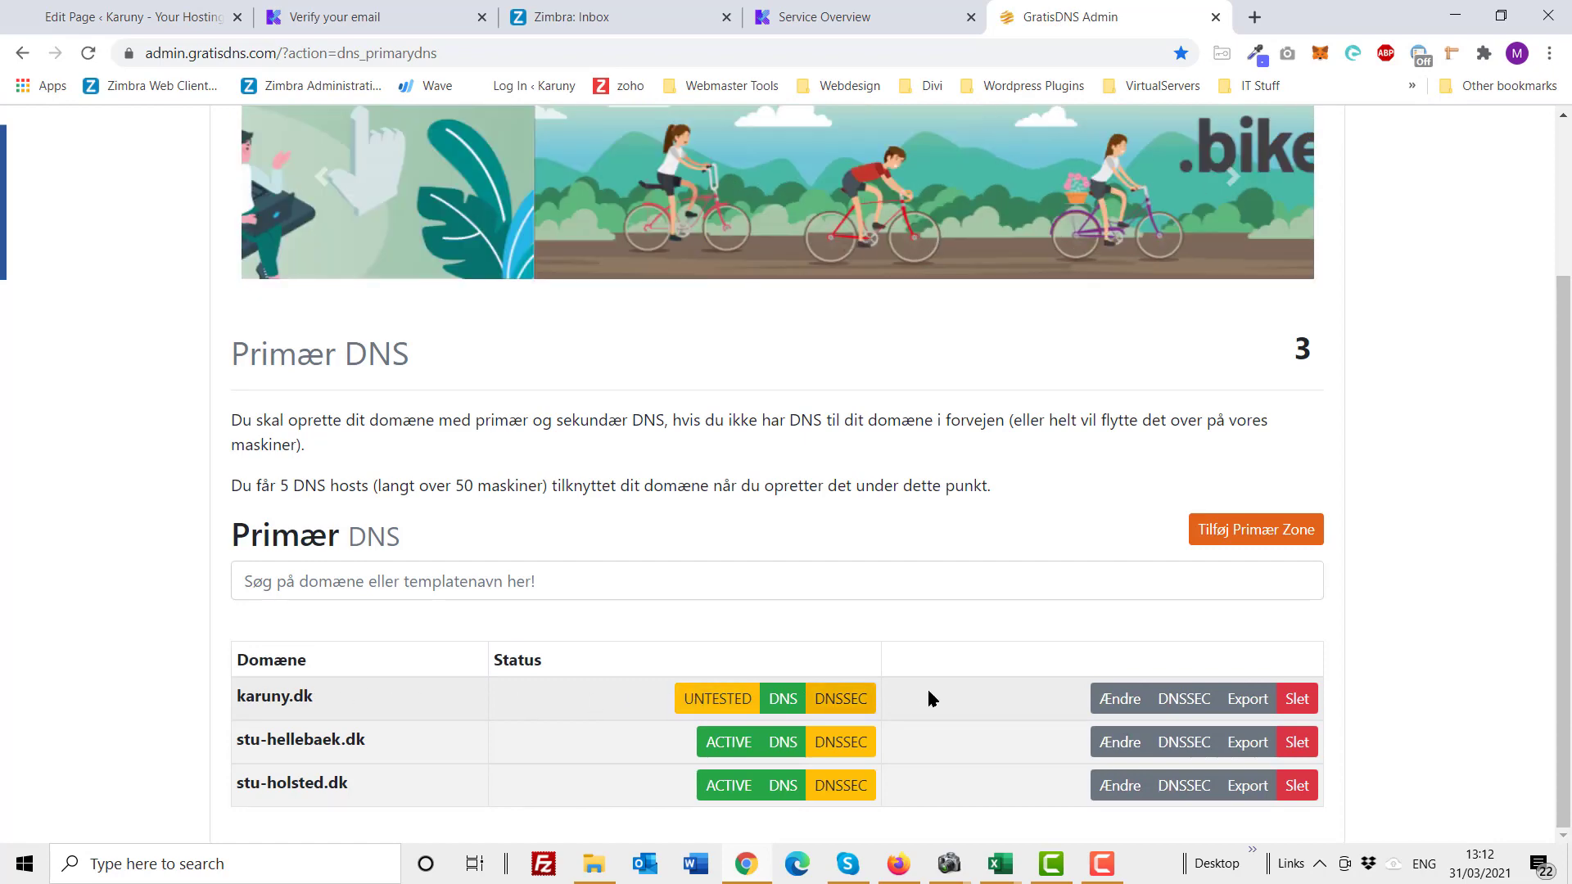
Step: Edit the karuny.dk zone and open the form to add a new A record
{"action": "left_click", "coordinate": [1118, 700]}
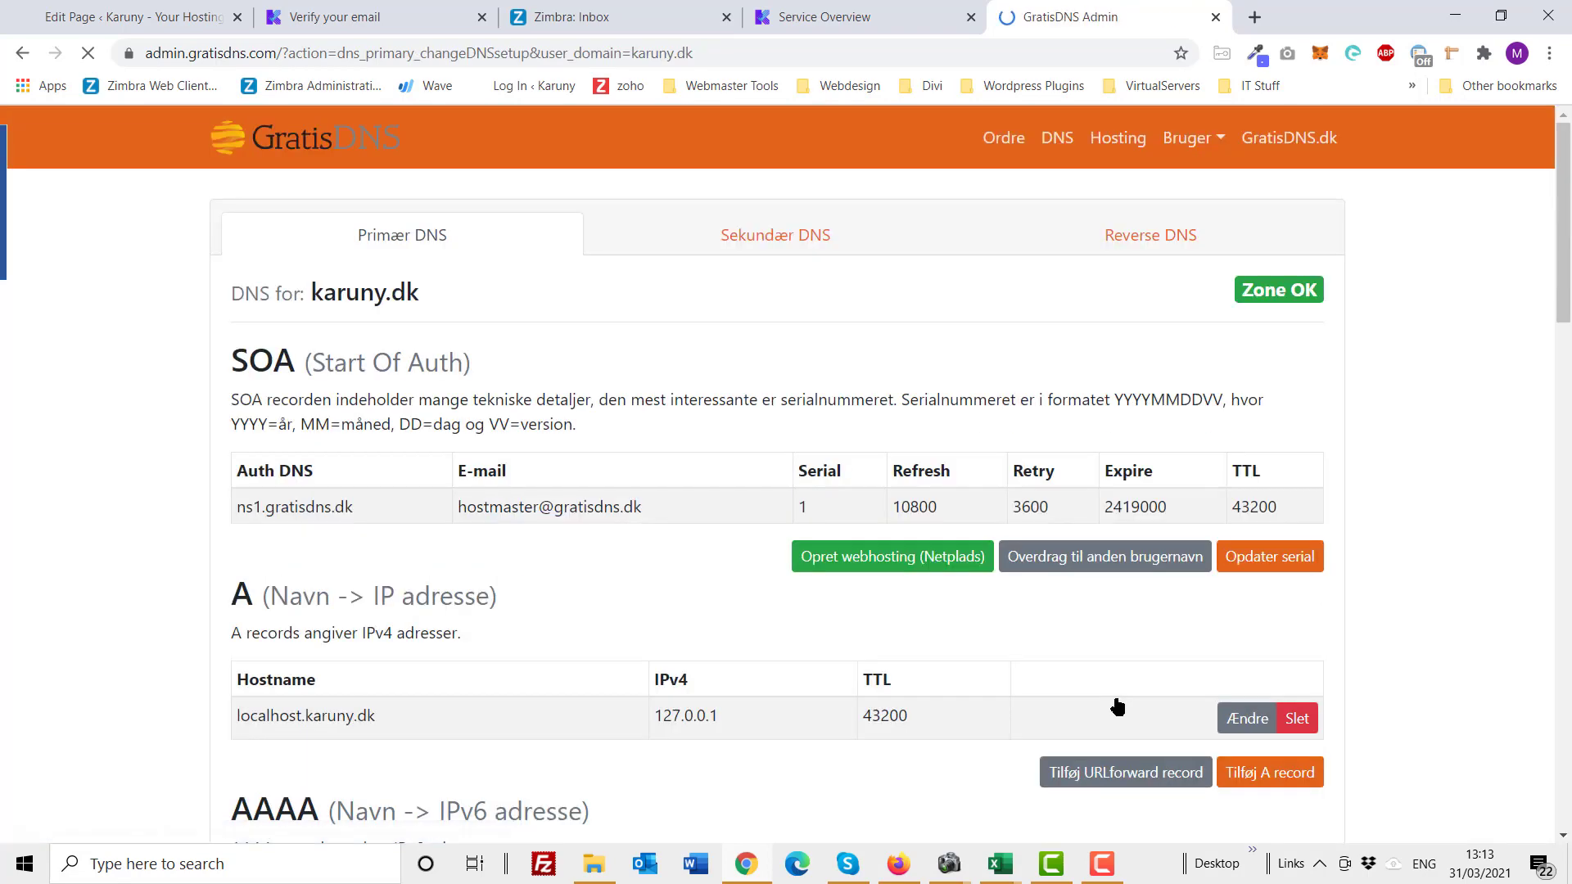
{"action": "scroll", "coordinate": [999, 667], "scroll_direction": "down", "scroll_amount": 1}
{"action": "scroll", "coordinate": [997, 668], "scroll_direction": "down", "scroll_amount": 3}
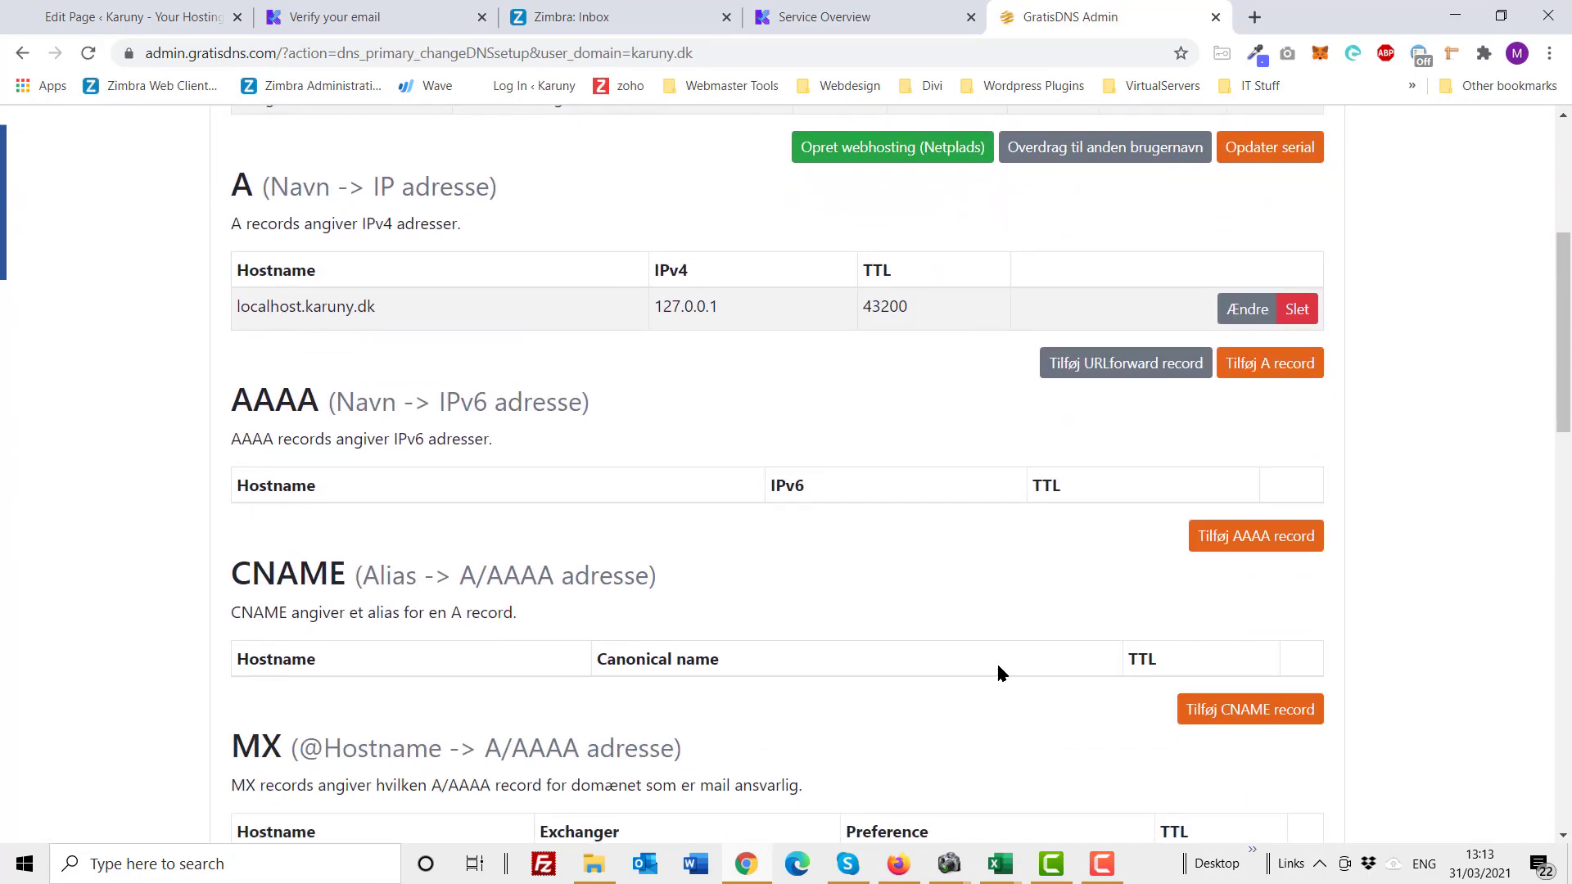
{"action": "scroll", "coordinate": [995, 661], "scroll_direction": "up", "scroll_amount": 2}
{"action": "left_click_drag", "start_coordinate": [233, 397], "coordinate": [509, 399]}
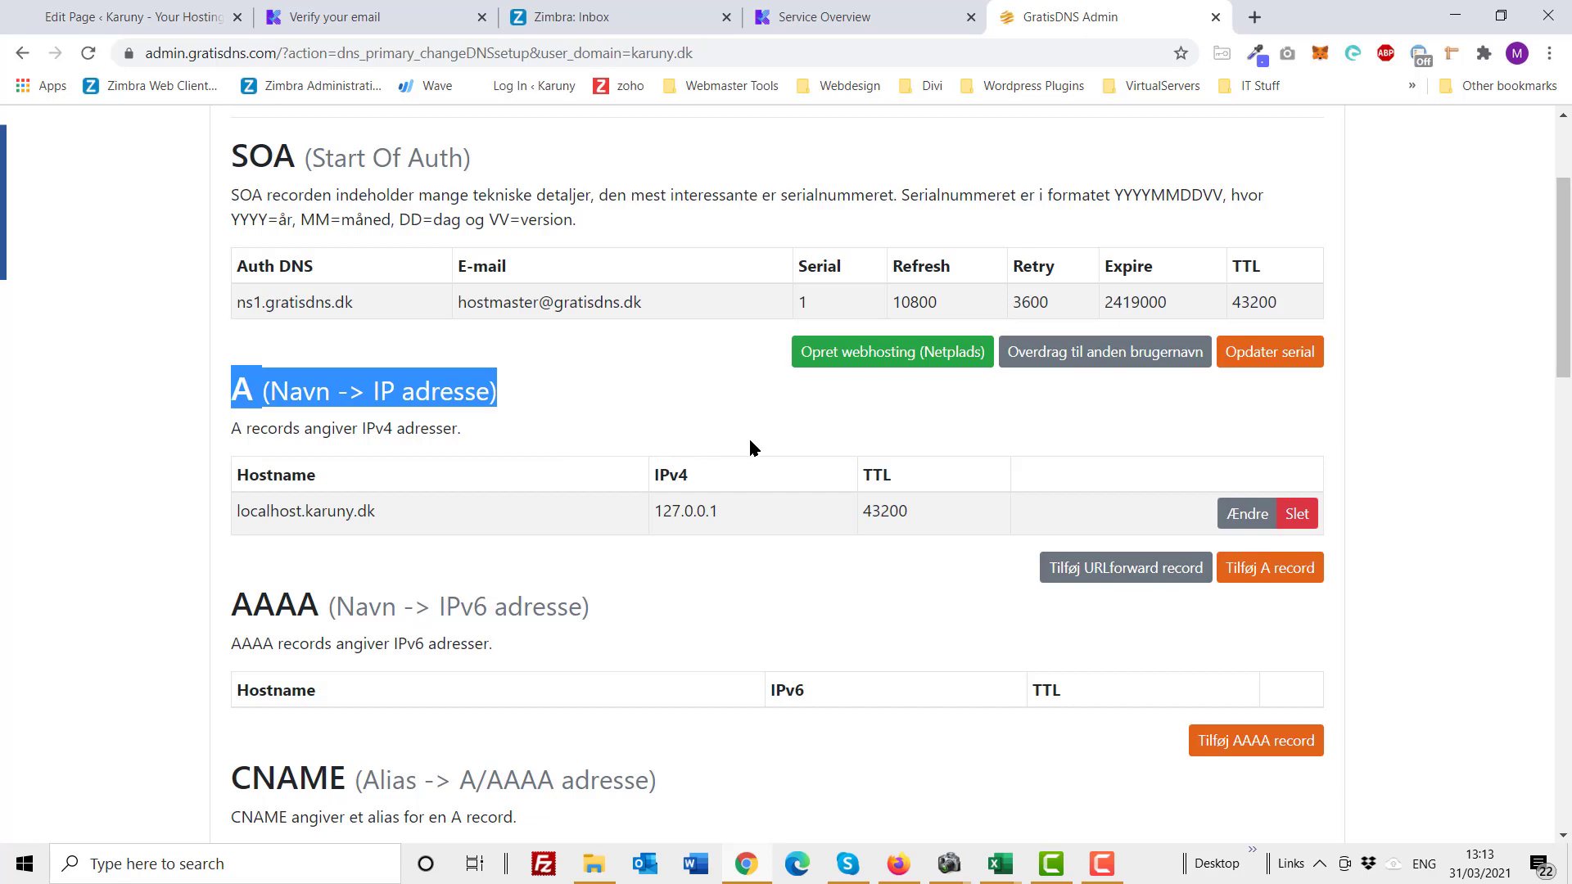
{"action": "left_click", "coordinate": [1260, 578]}
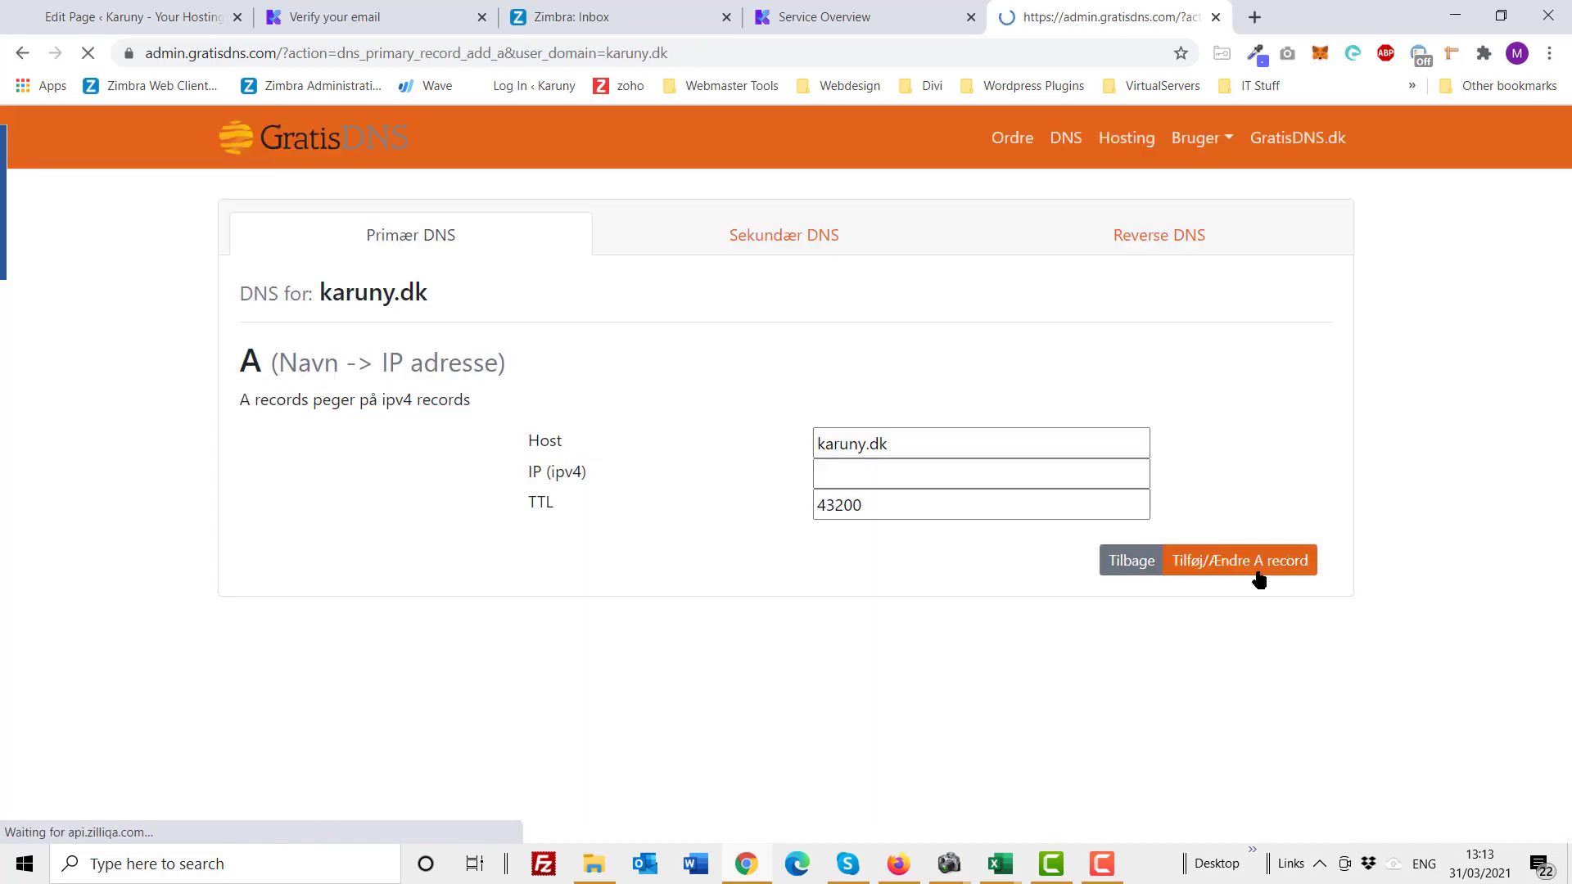
Step: Save a karuny.dk A record with IPv4 185.151.30.173, trimming the pasted leading space
{"action": "left_click", "coordinate": [879, 480]}
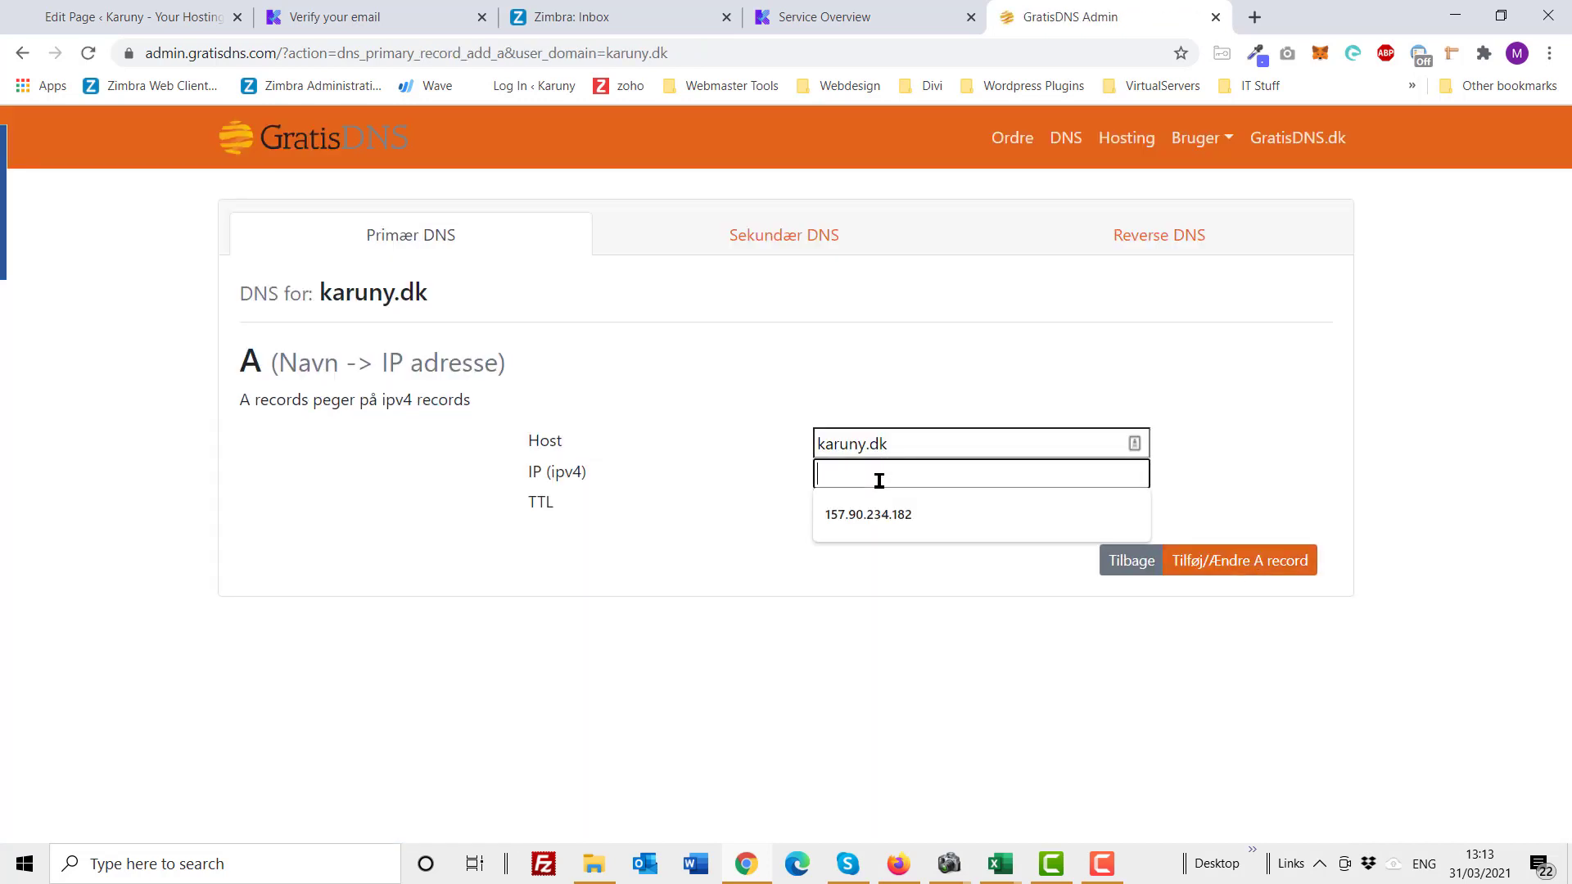
{"action": "key", "text": "ctrl+v"}
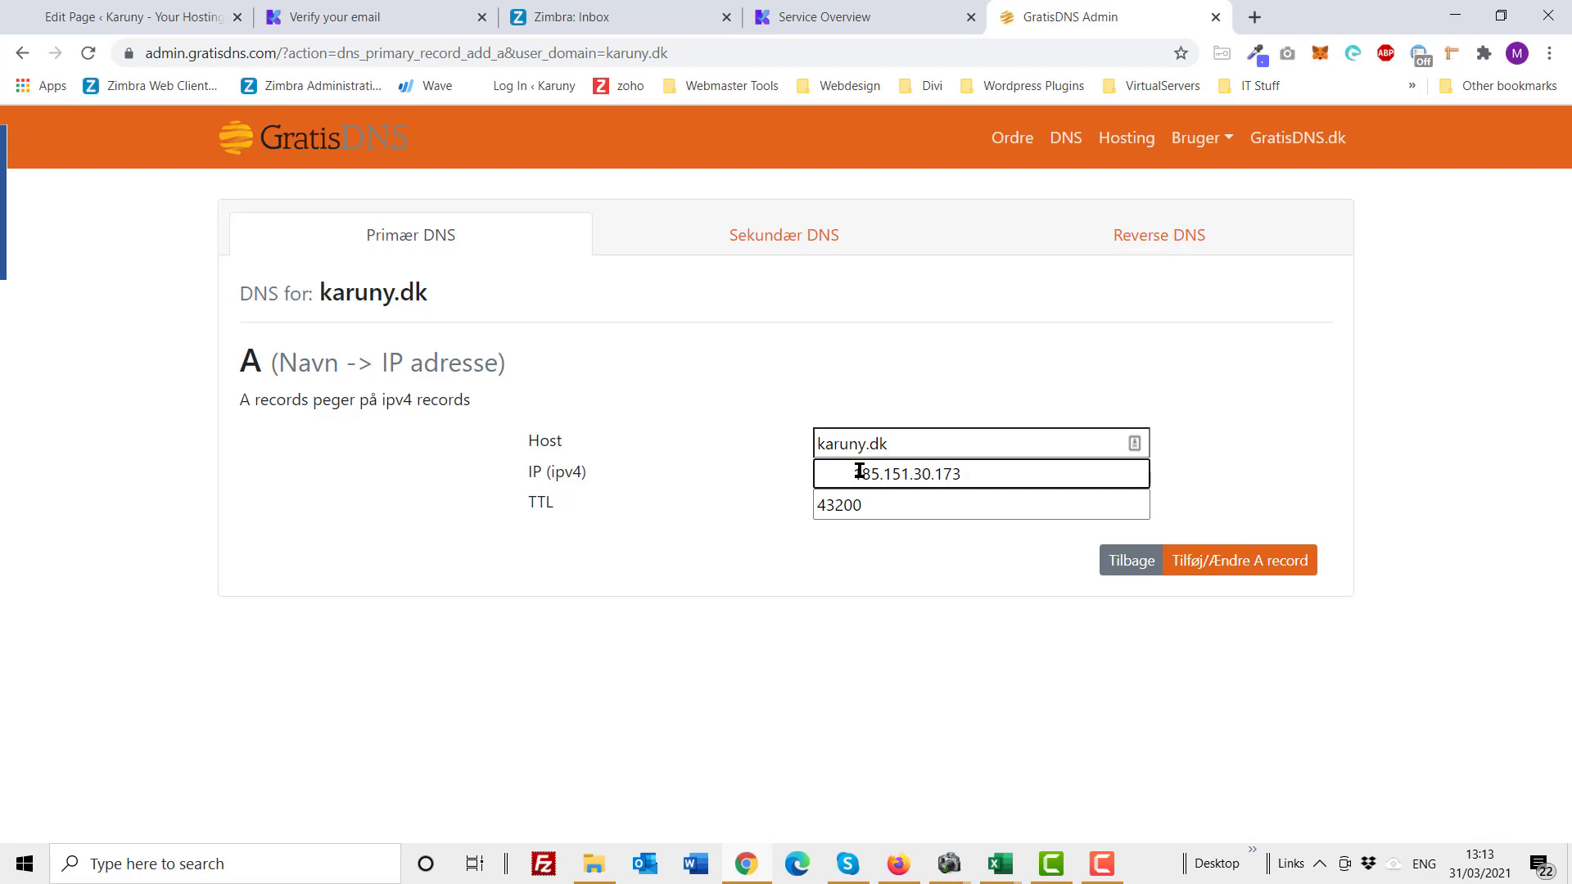
{"action": "key", "text": "Home"}
{"action": "key", "text": "Delete"}
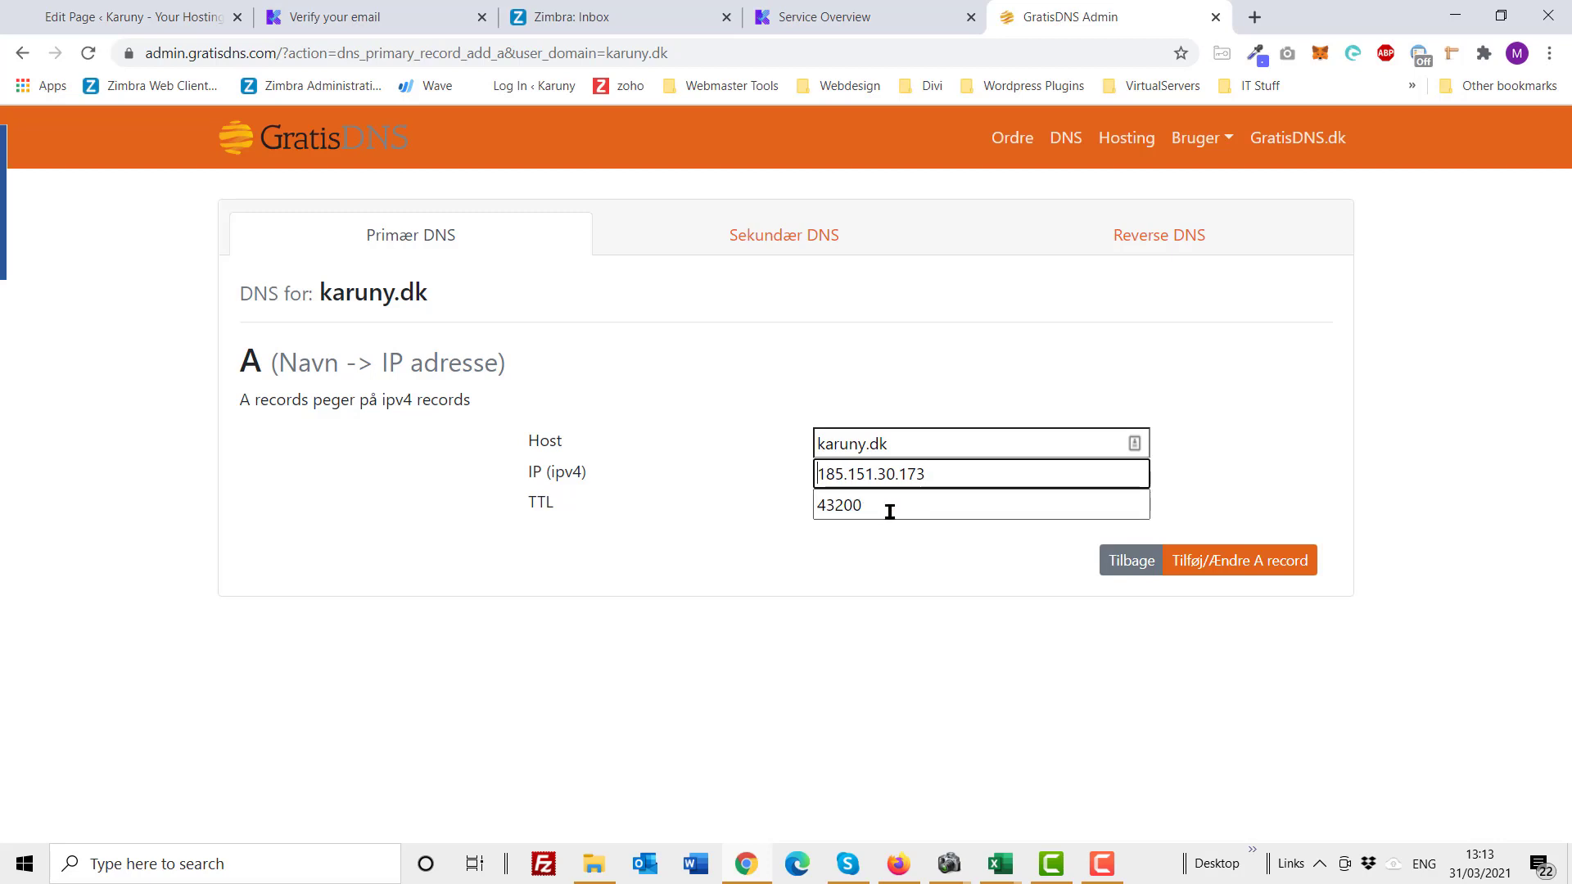
{"action": "left_click", "coordinate": [1243, 564]}
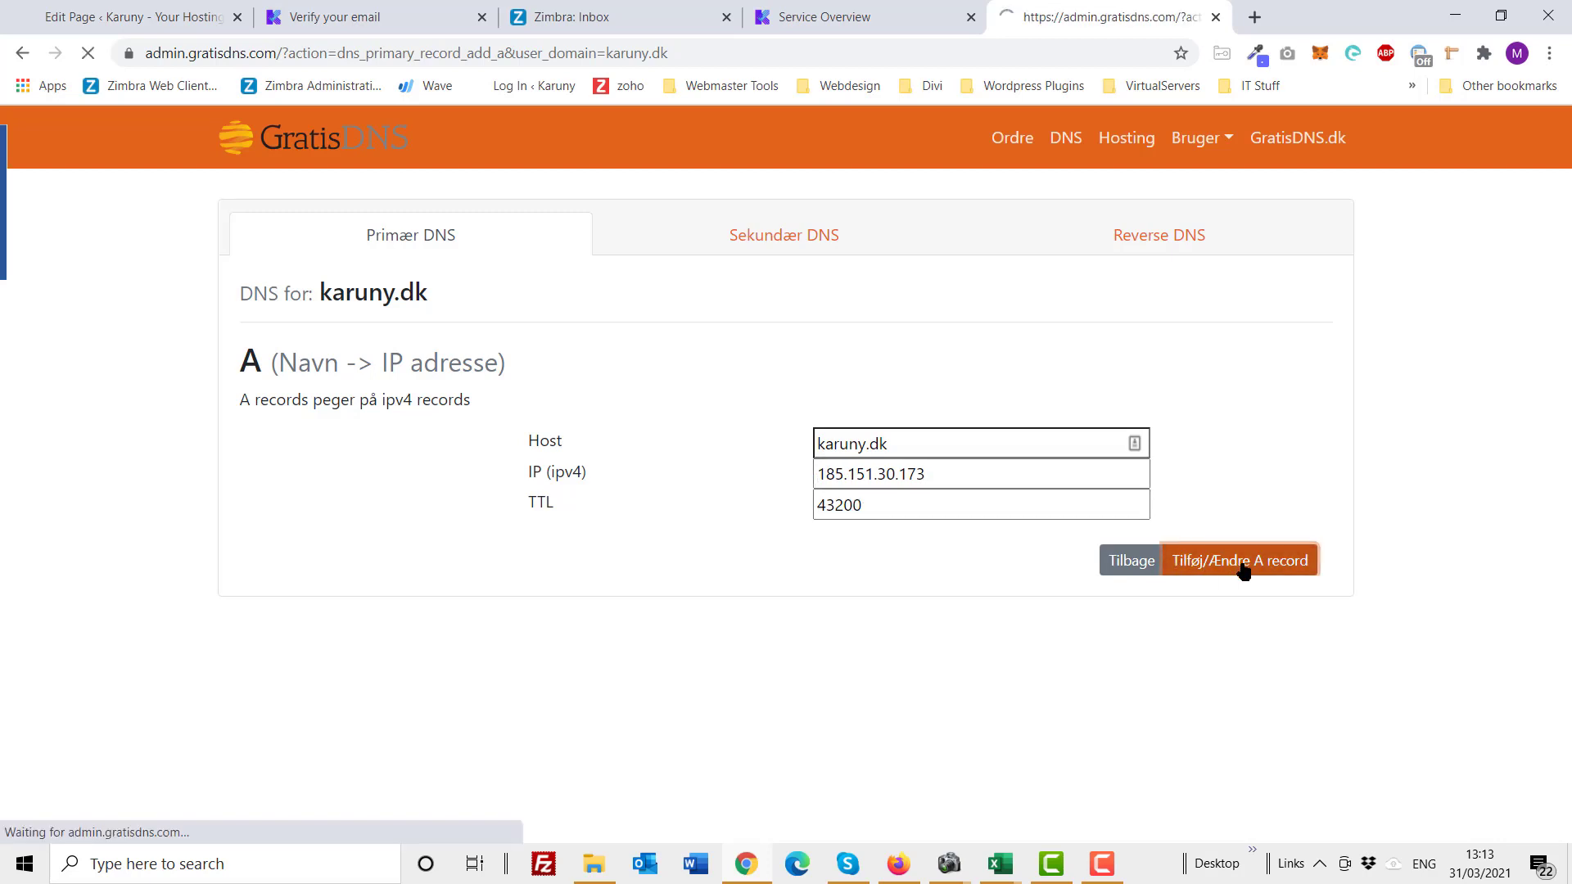
{"action": "scroll", "coordinate": [918, 618], "scroll_direction": "down", "scroll_amount": 3}
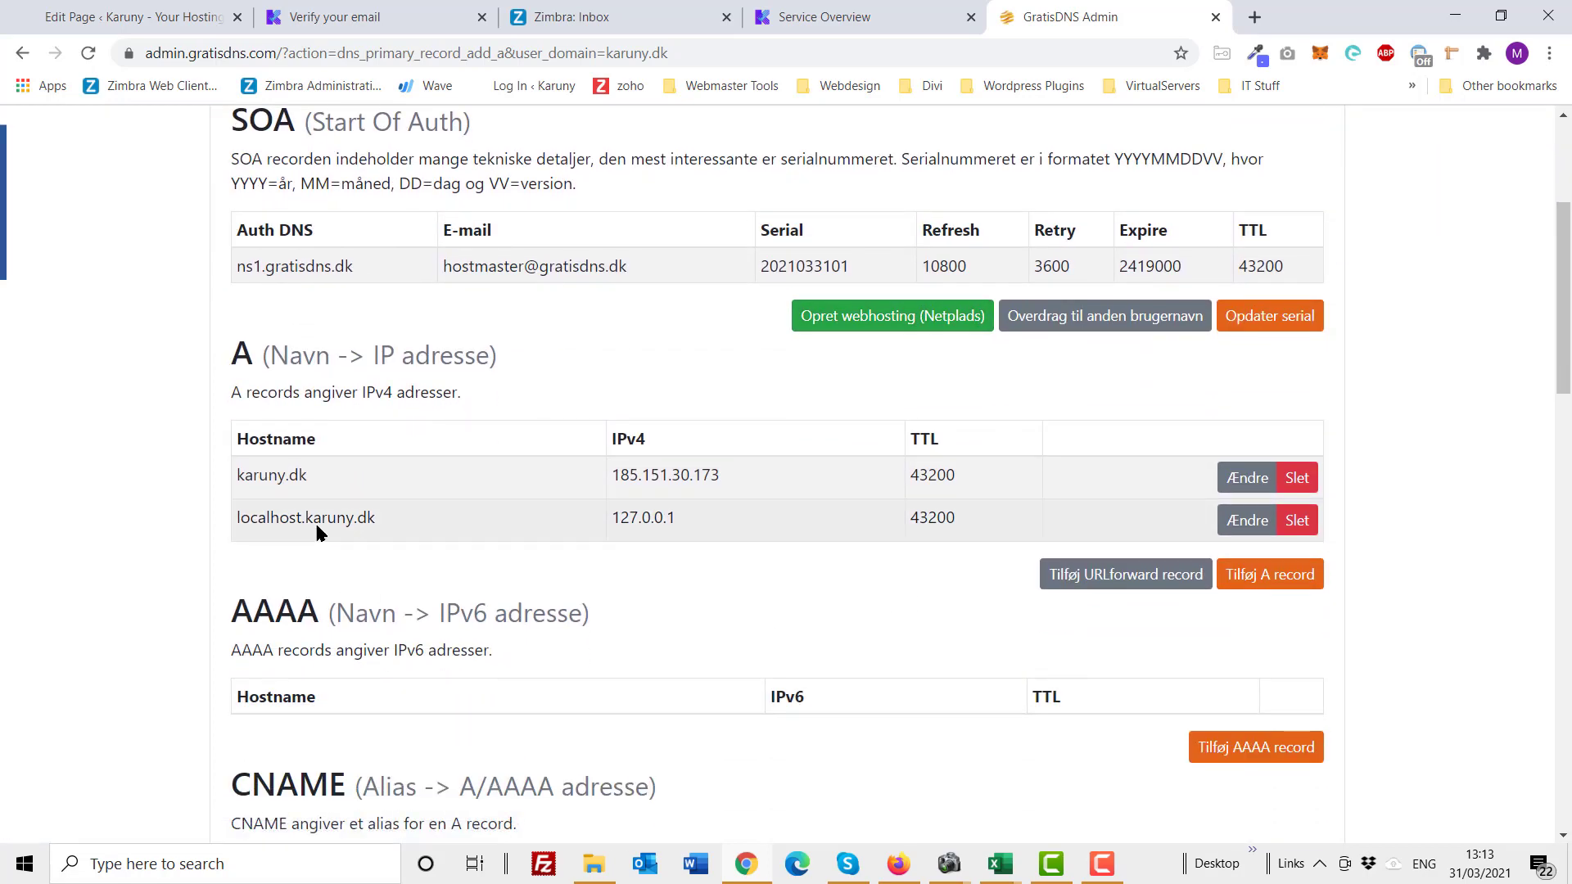
{"action": "left_click", "coordinate": [1118, 578]}
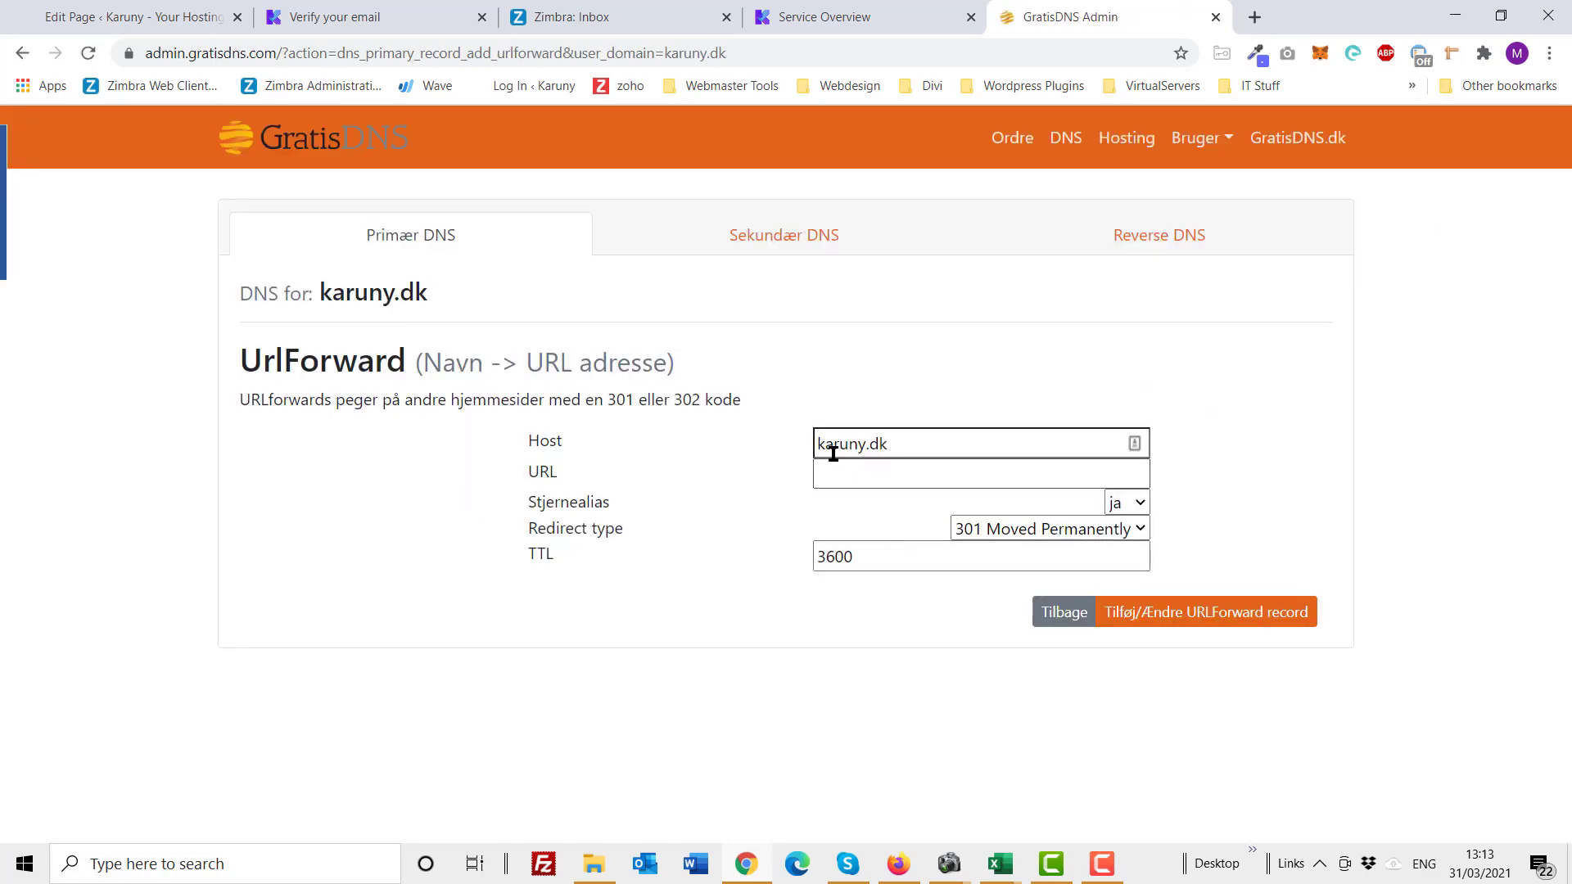
{"action": "left_click", "coordinate": [819, 445]}
{"action": "type", "text": "www"}
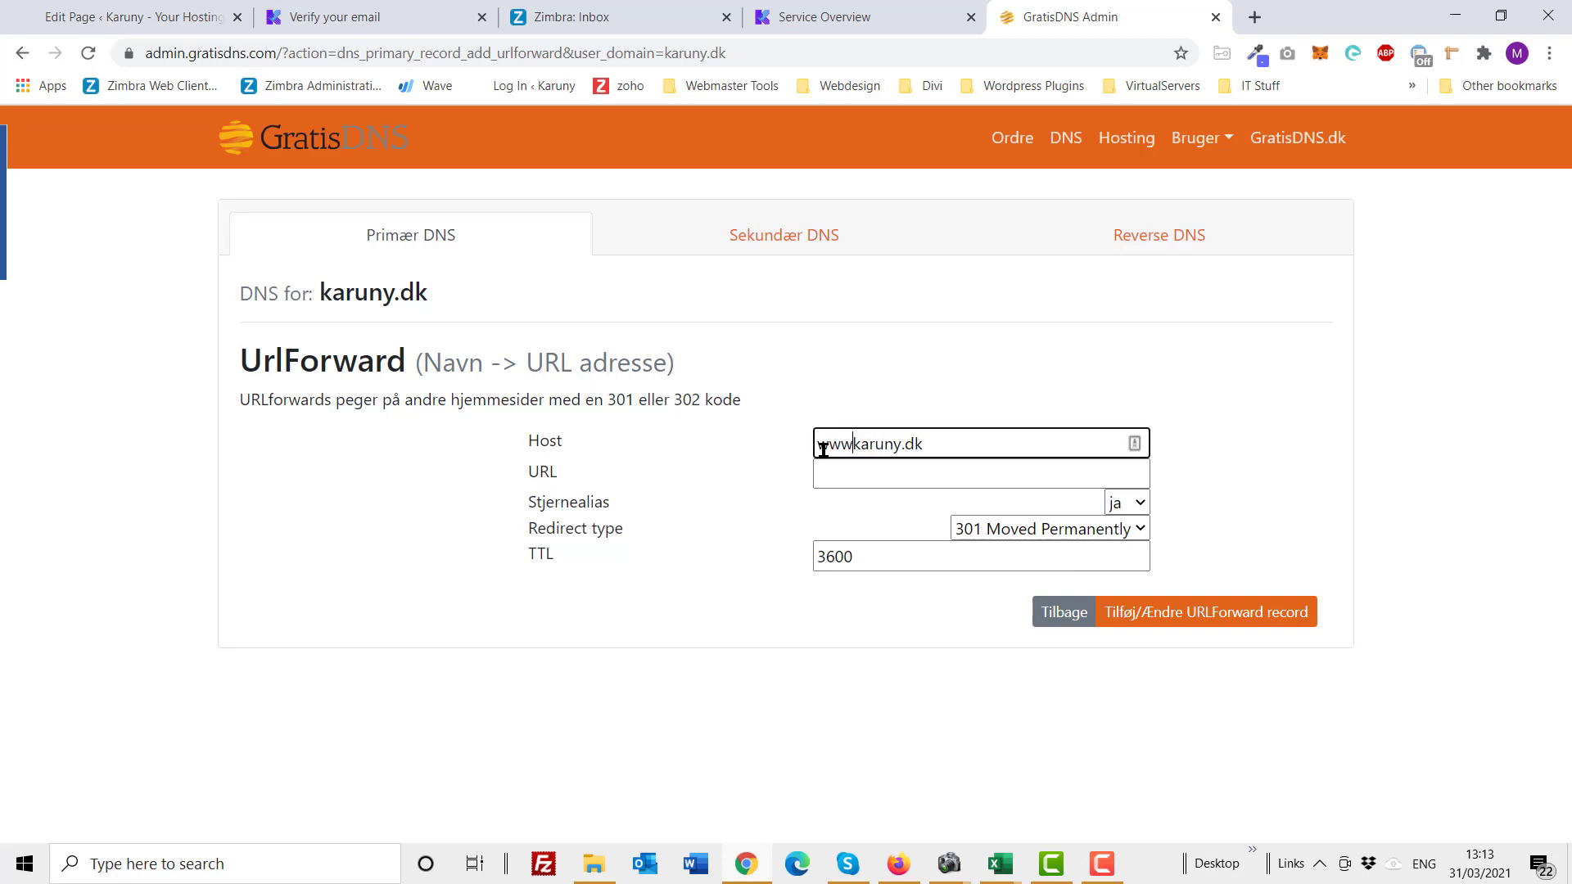
{"action": "type", "text": "."}
{"action": "left_click", "coordinate": [845, 482]}
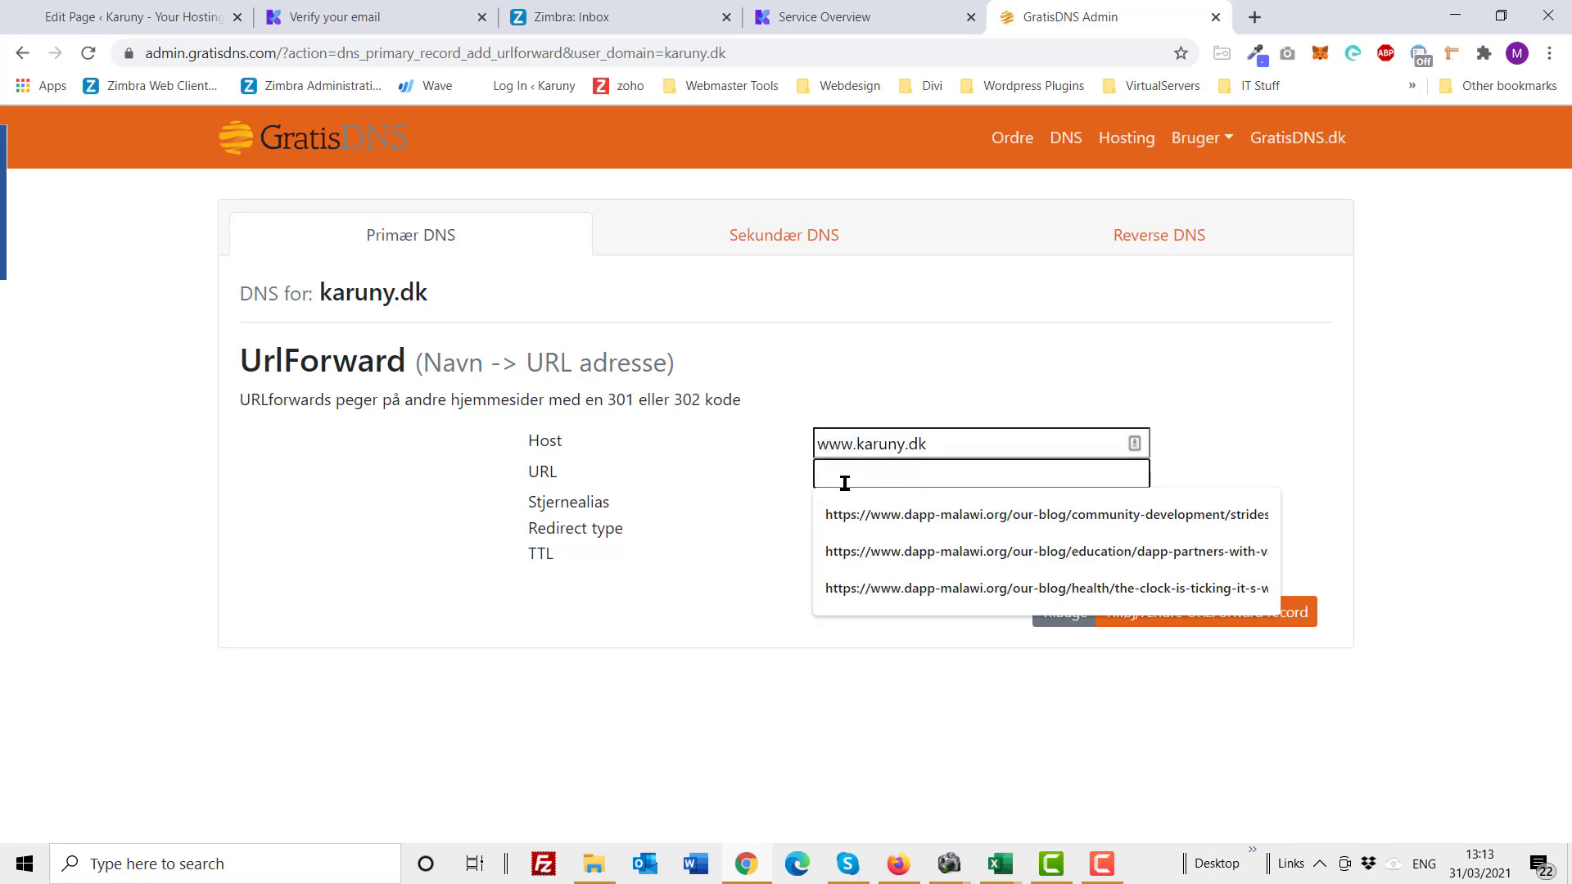
{"action": "key", "text": "ctrl+v"}
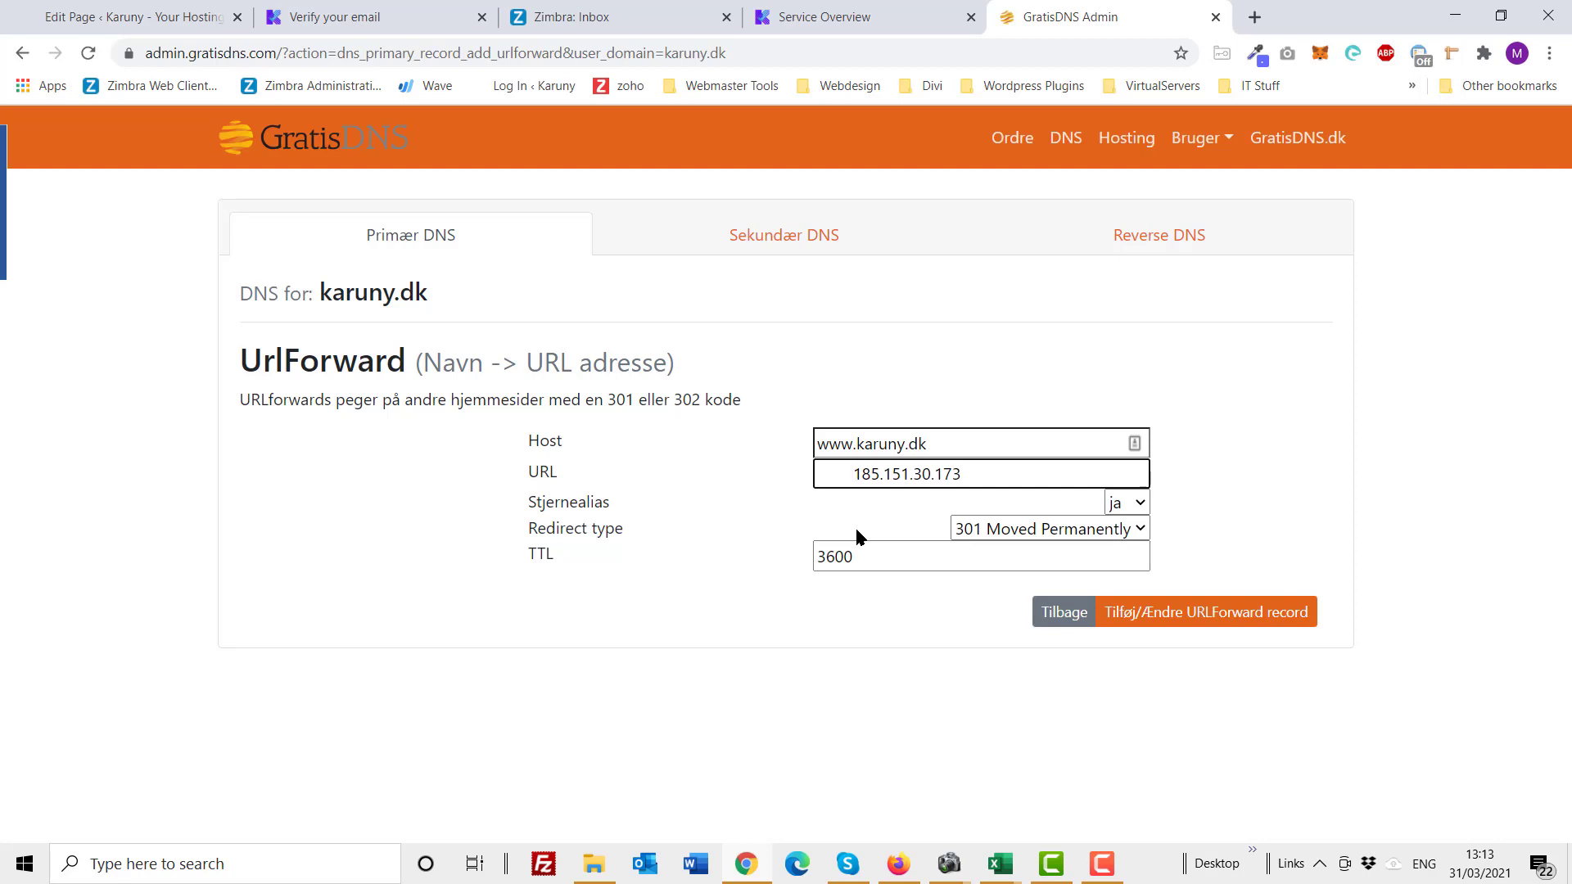
{"action": "key", "text": "BackSpace"}
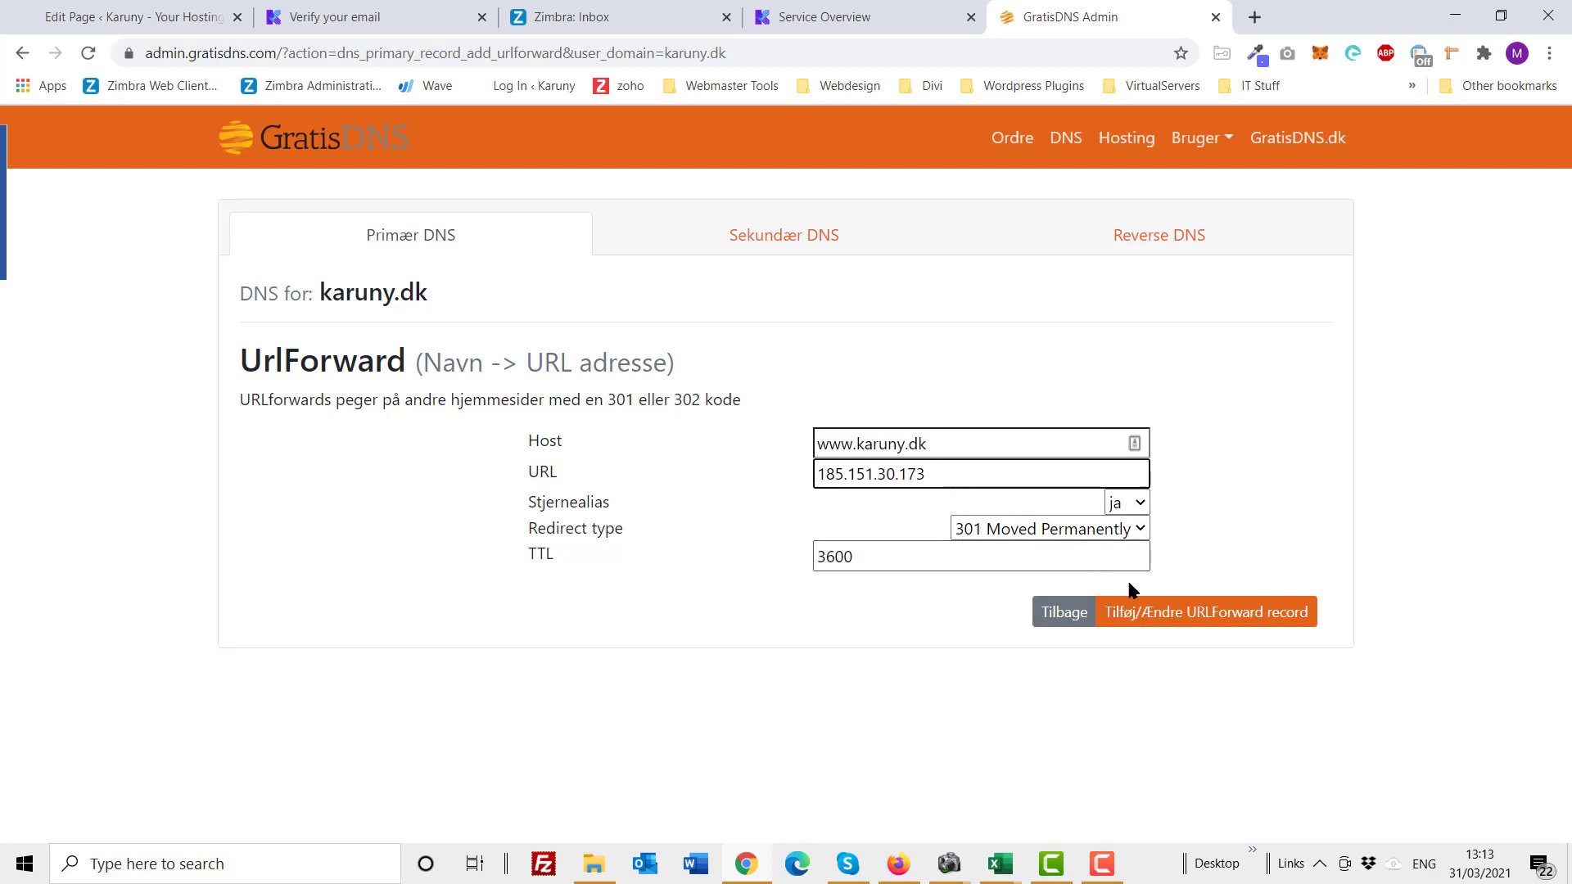
{"action": "left_click", "coordinate": [1177, 615]}
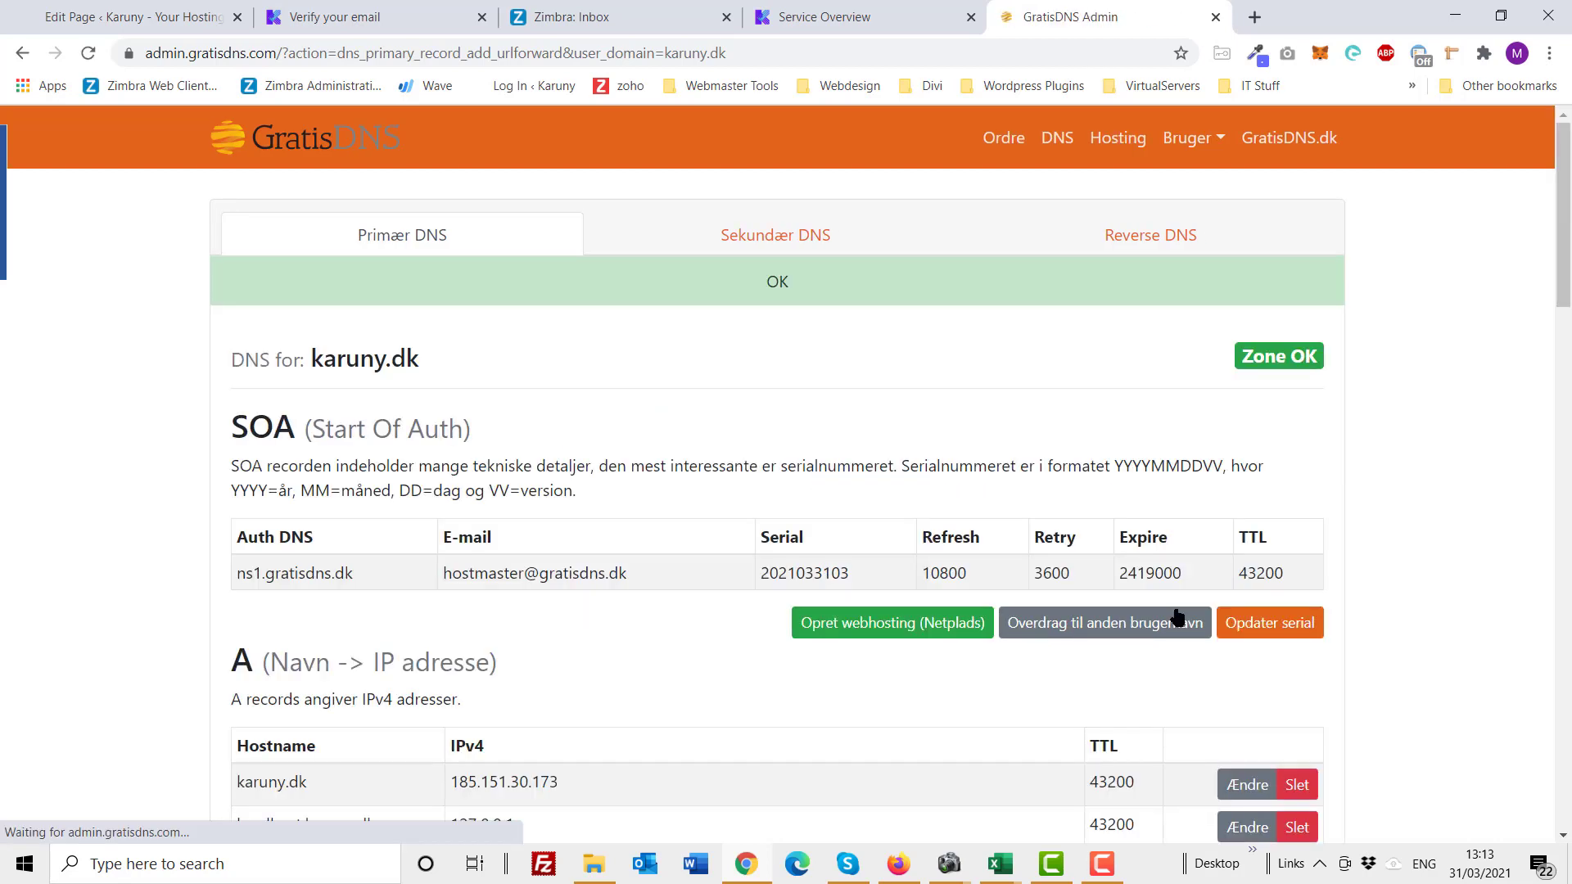
Step: Review the updated karuny.dk record list, then go back to the Karuny Service Overview
{"action": "scroll", "coordinate": [1178, 616], "scroll_direction": "down", "scroll_amount": 2}
{"action": "scroll", "coordinate": [1178, 616], "scroll_direction": "down", "scroll_amount": 1}
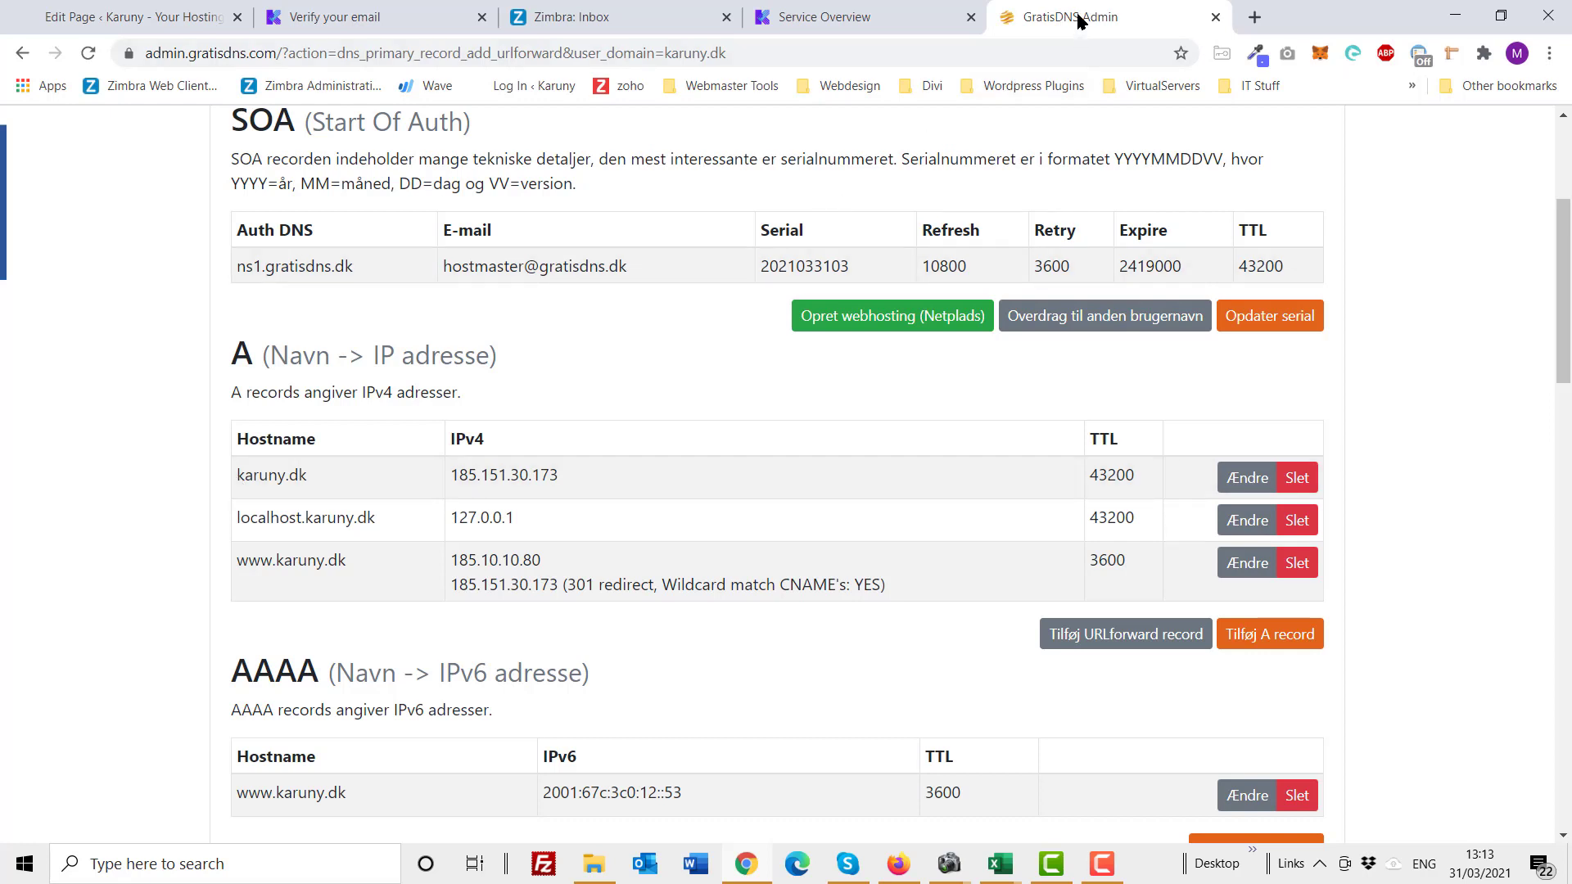
{"action": "left_click", "coordinate": [836, 27]}
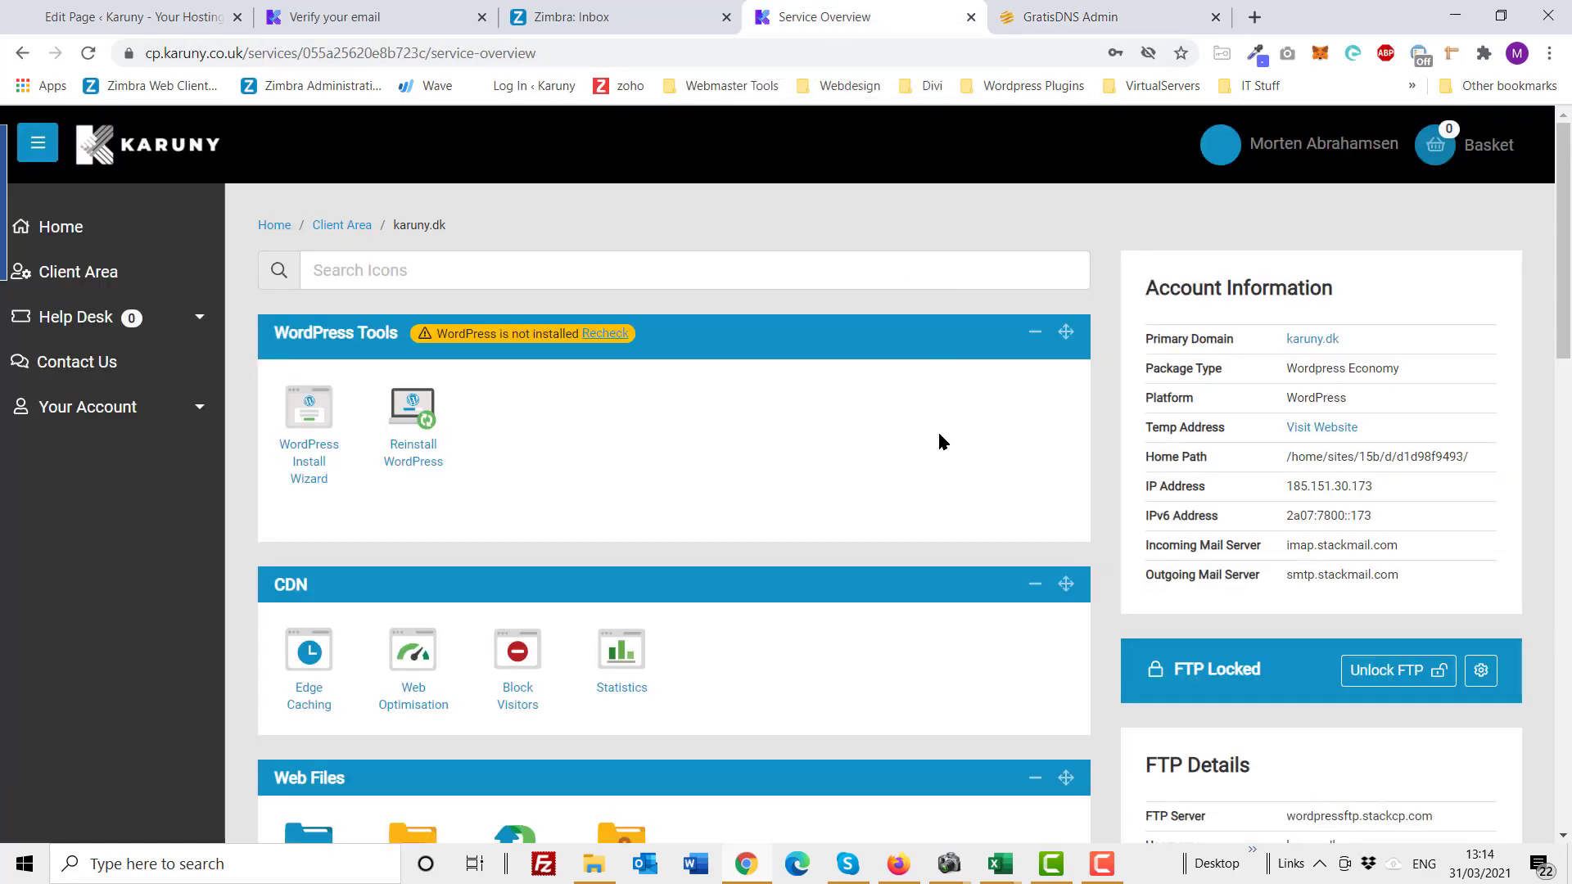